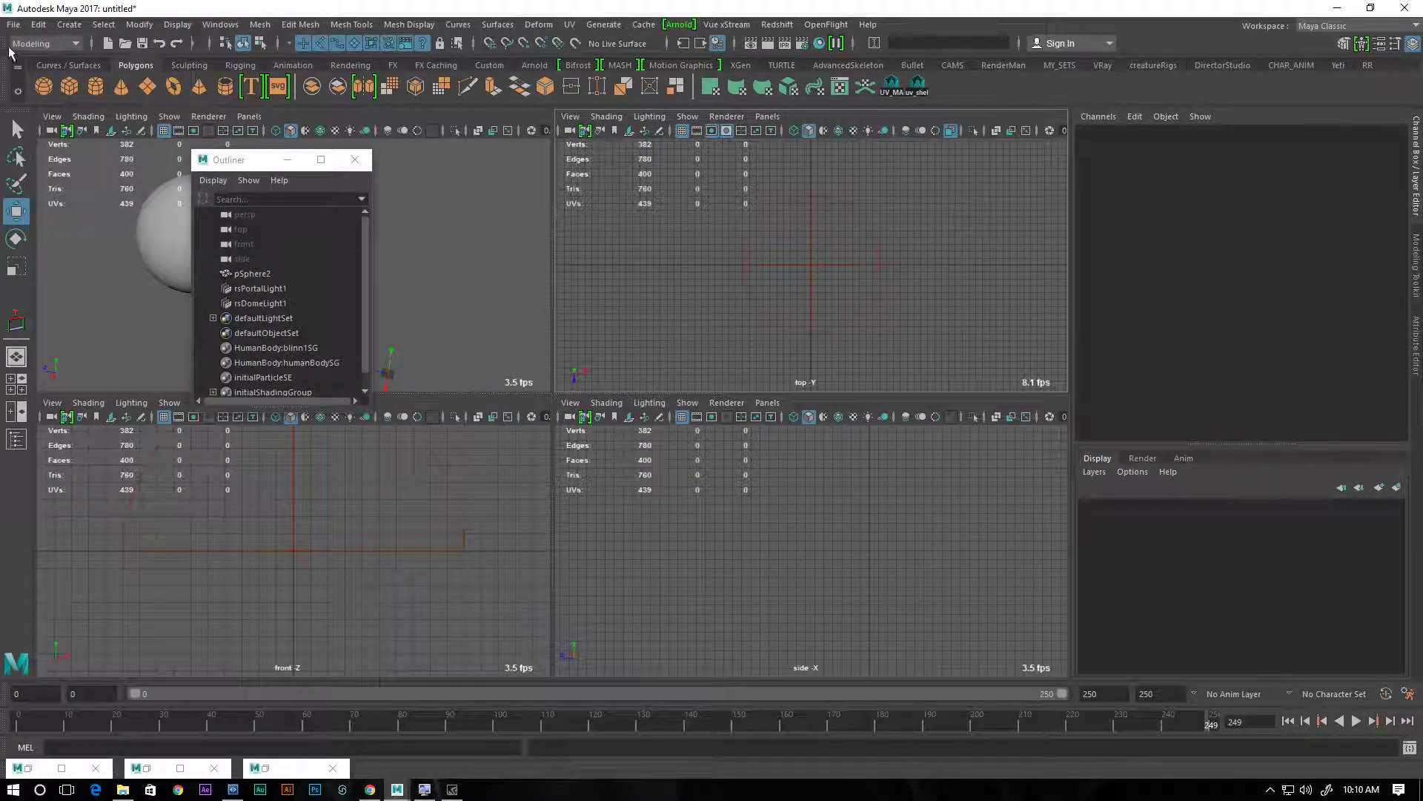
Start a new scene without saving the untitled one, and close the Outliner
{"action": "left_click", "coordinate": [14, 24]}
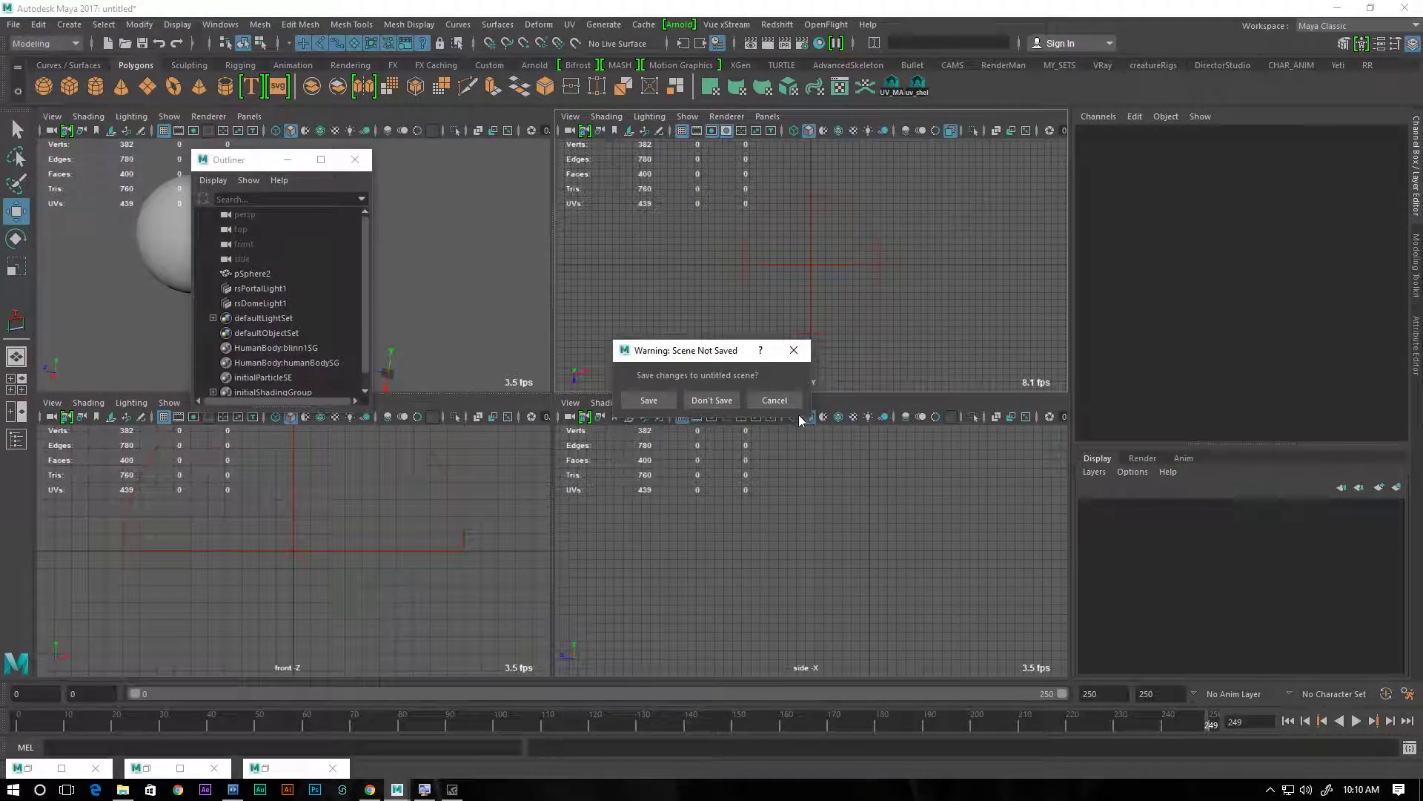
{"action": "left_click", "coordinate": [710, 395]}
{"action": "left_click", "coordinate": [355, 160]}
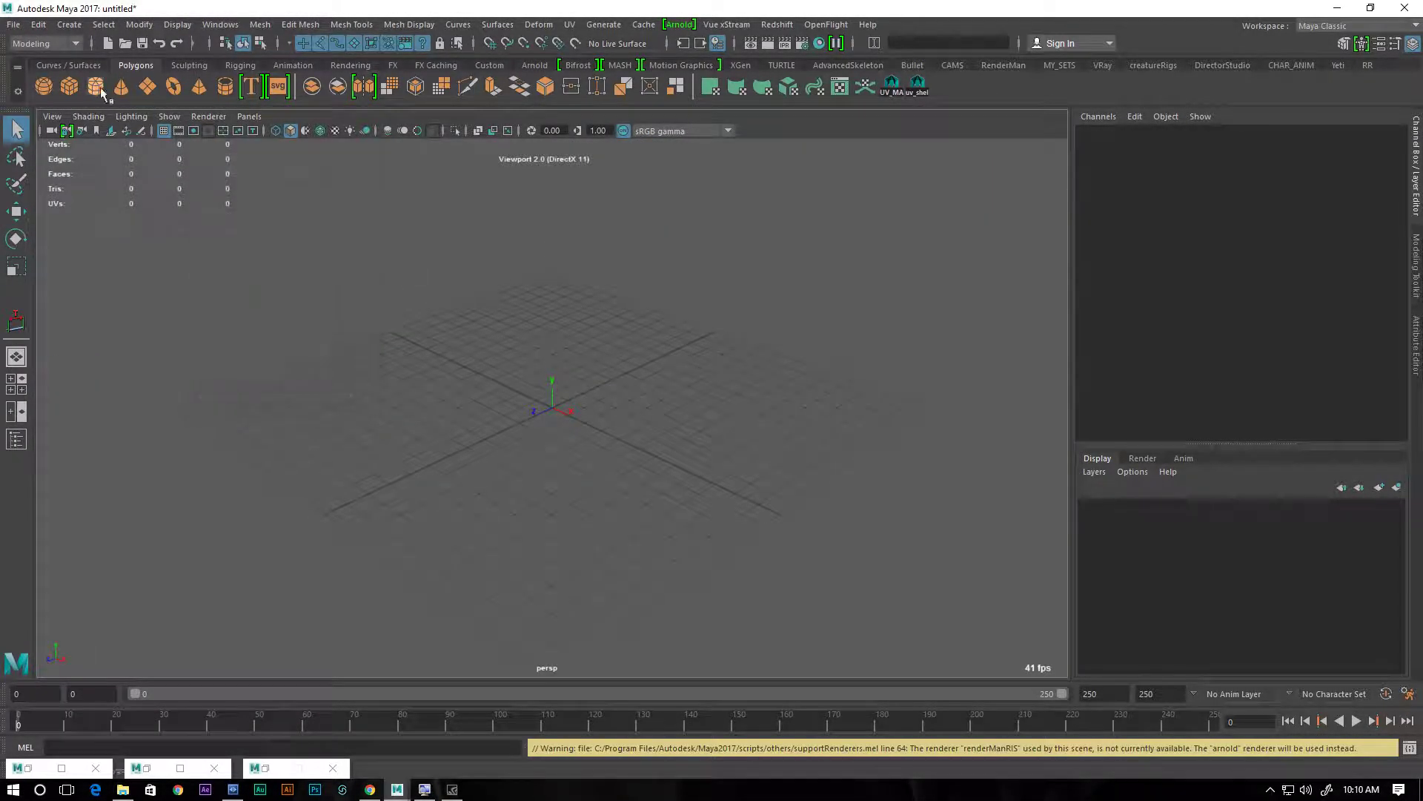
Create a standard single-node camera at the origin and frame it from the side
{"action": "left_click", "coordinate": [69, 24]}
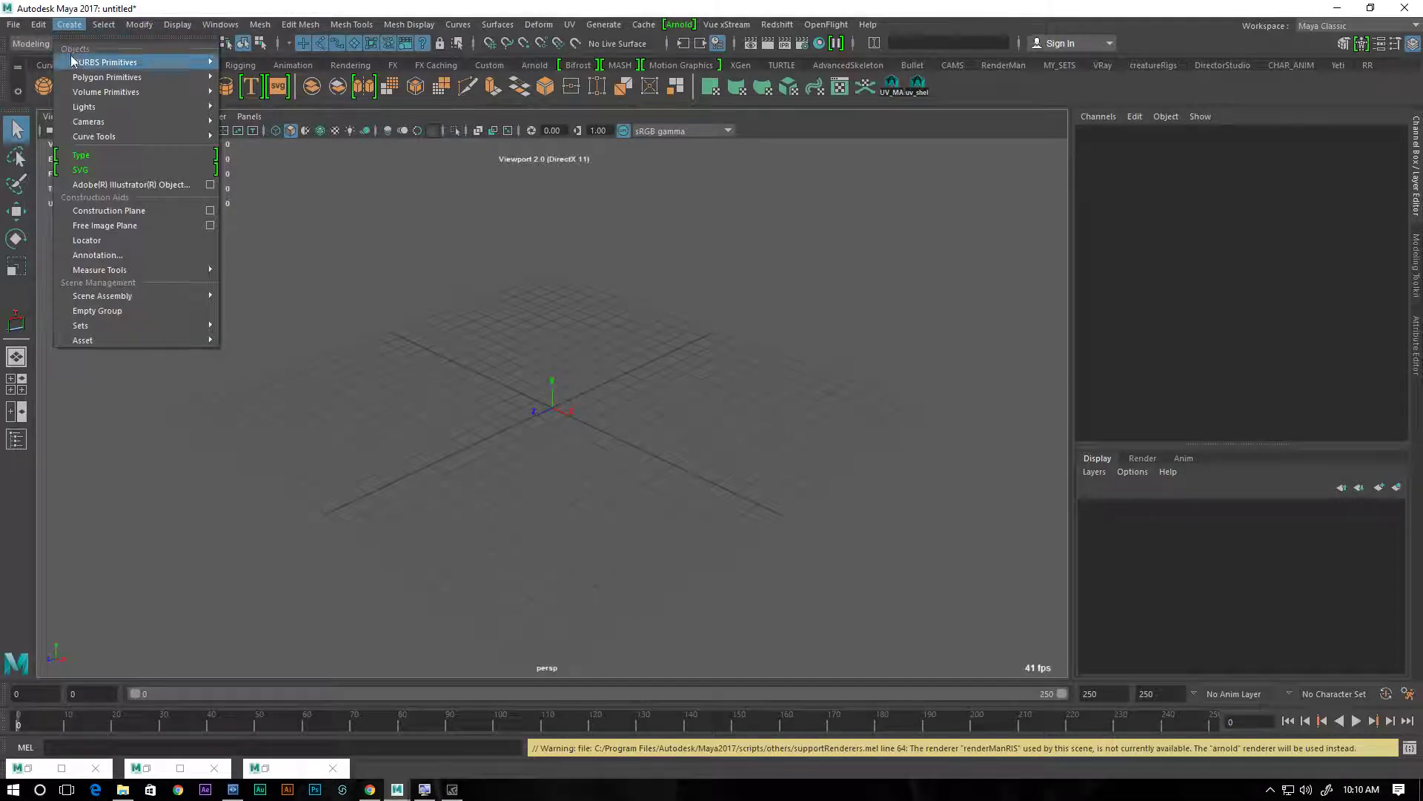
{"action": "mouse_move", "coordinate": [135, 117]}
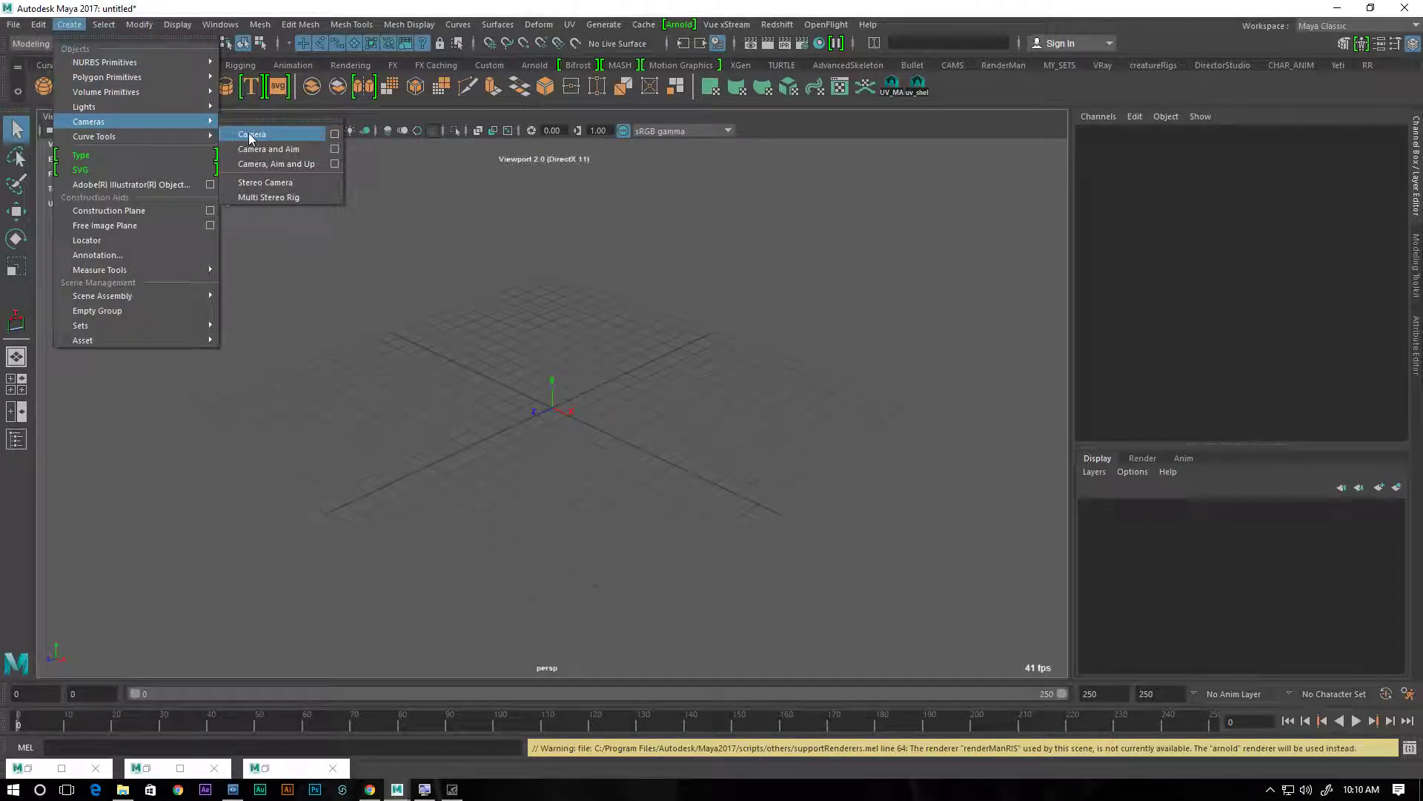
{"action": "left_click", "coordinate": [254, 134]}
{"action": "right_click_drag", "start_coordinate": [474, 440], "coordinate": [680, 486], "text": "alt"}
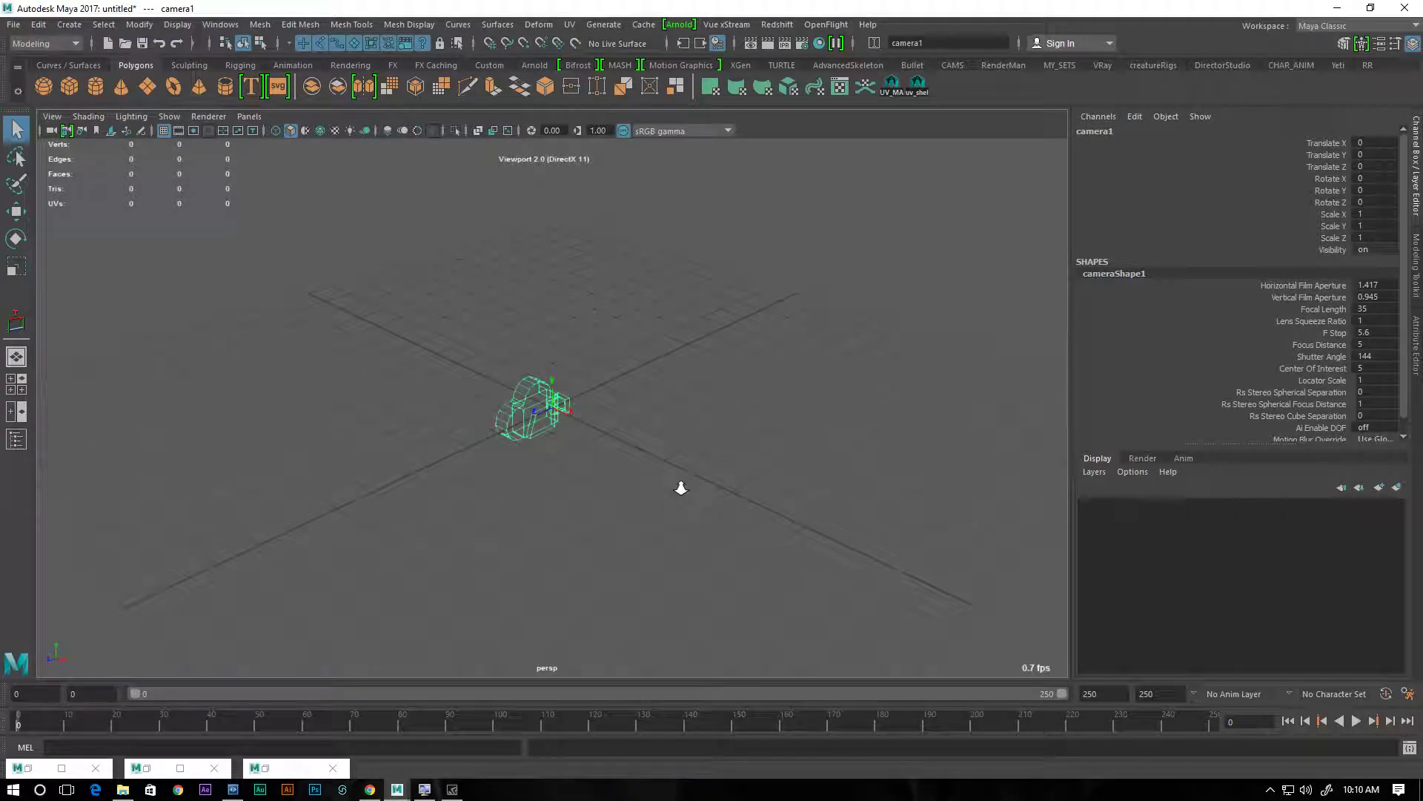
{"action": "left_click_drag", "start_coordinate": [642, 474], "coordinate": [745, 471], "text": "alt"}
{"action": "middle_click_drag", "start_coordinate": [591, 420], "coordinate": [428, 406], "text": "alt"}
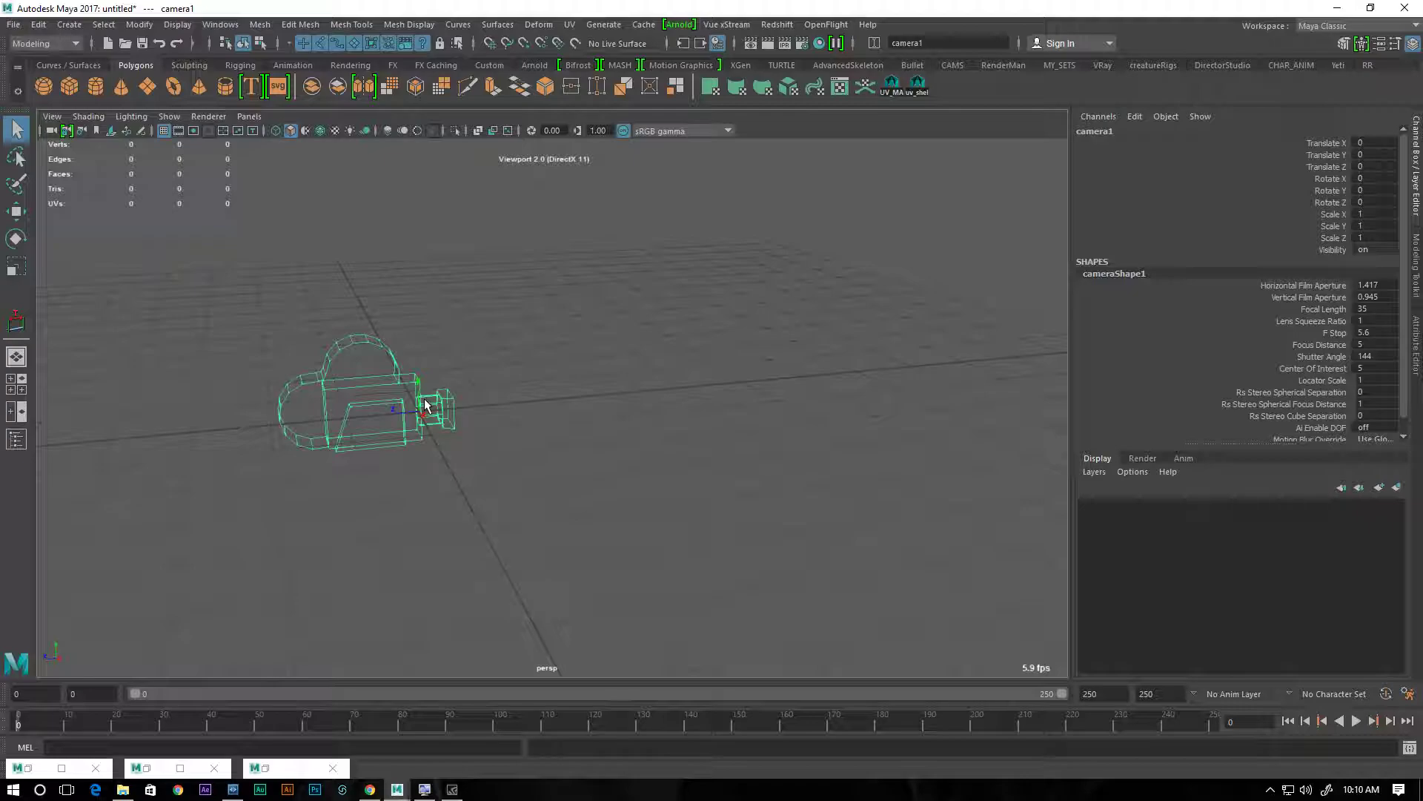
Create a distance measurement from the grid-snapped origin at the camera to a point 6 units in front along the Z axis
{"action": "left_click", "coordinate": [70, 26]}
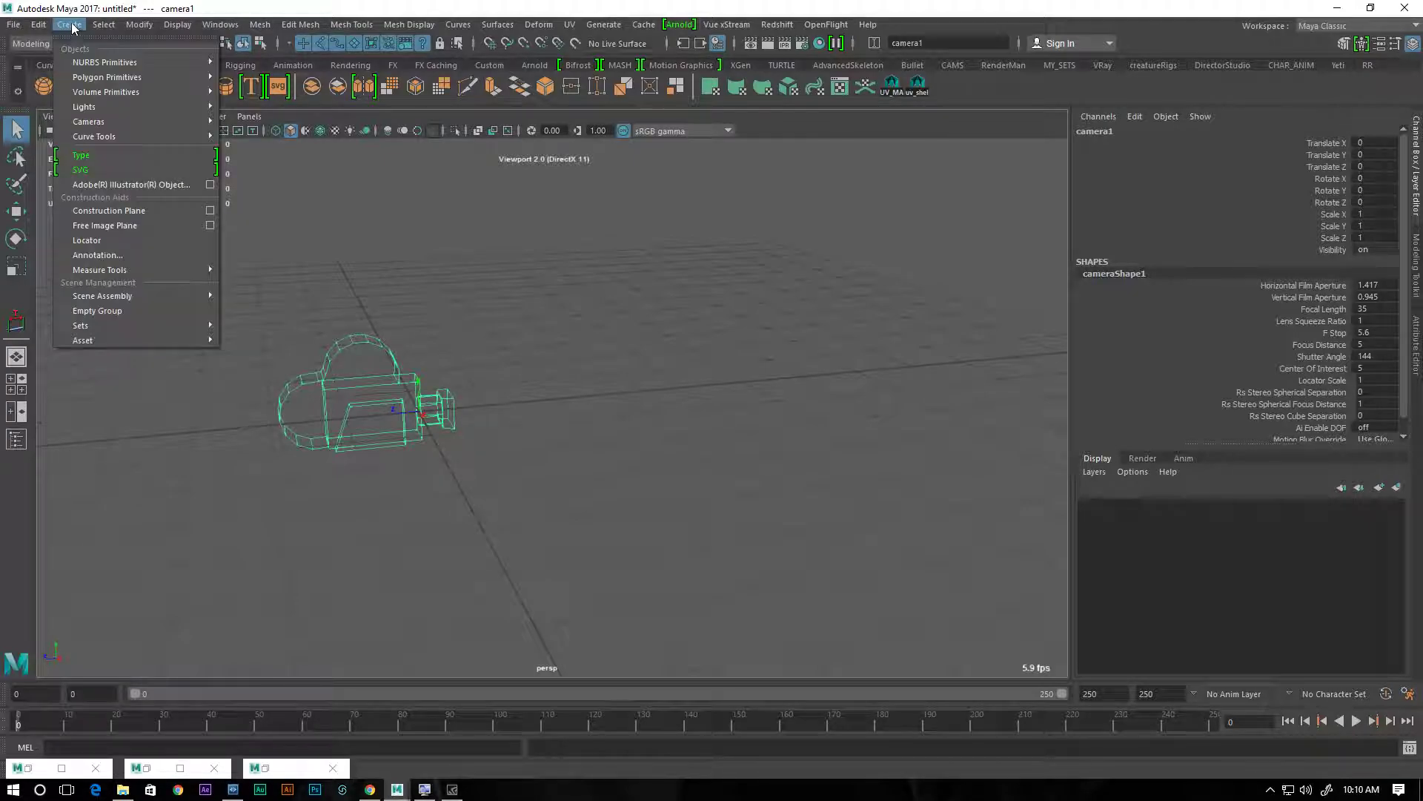
{"action": "mouse_move", "coordinate": [139, 268]}
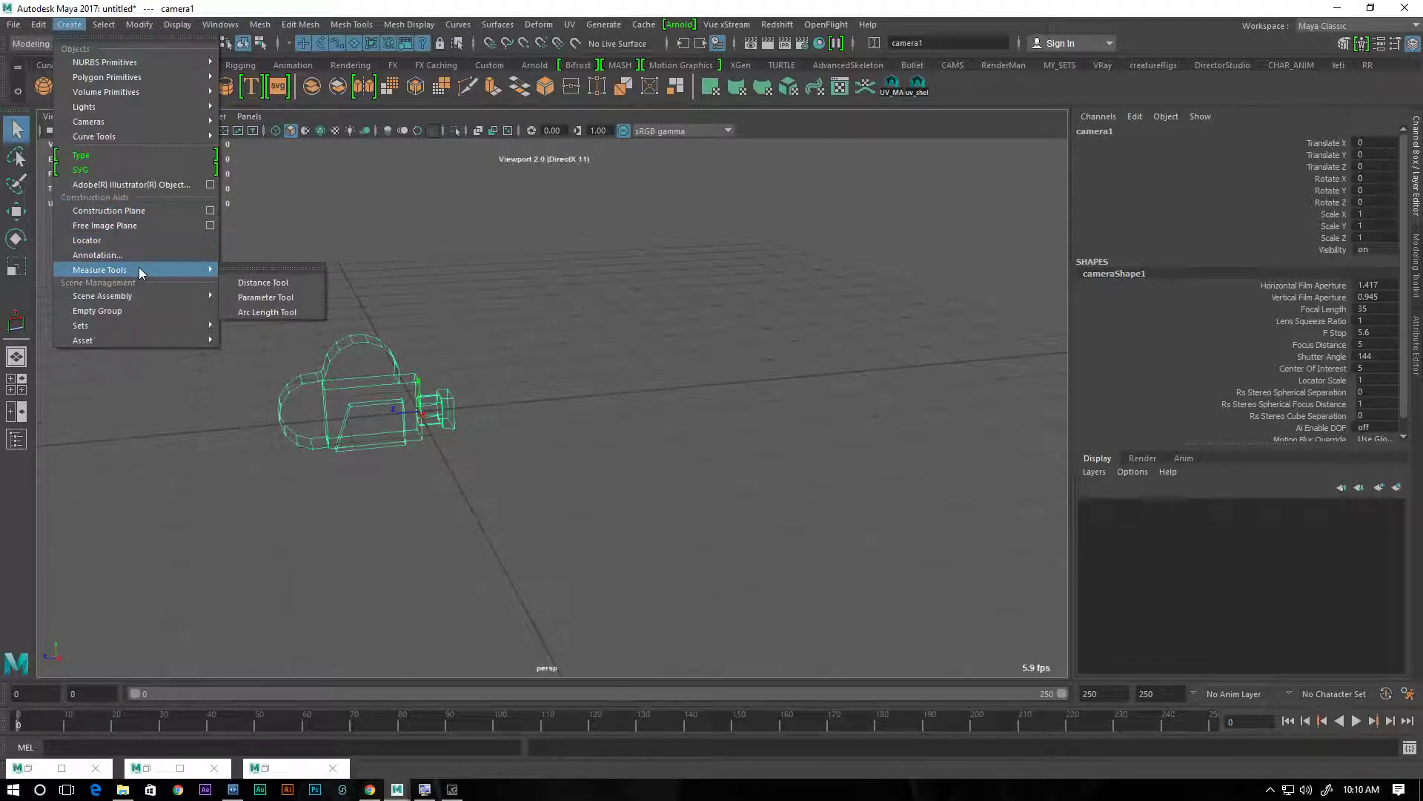
{"action": "left_click", "coordinate": [264, 283]}
{"action": "mouse_move", "coordinate": [476, 452]}
{"action": "left_mouse_down", "text": "alt"}
{"action": "mouse_move", "coordinate": [471, 482]}
{"action": "mouse_move", "coordinate": [479, 460]}
{"action": "mouse_move", "coordinate": [502, 464]}
{"action": "mouse_move", "coordinate": [451, 465]}
{"action": "mouse_move", "coordinate": [473, 465]}
{"action": "left_mouse_up", "text": "alt"}
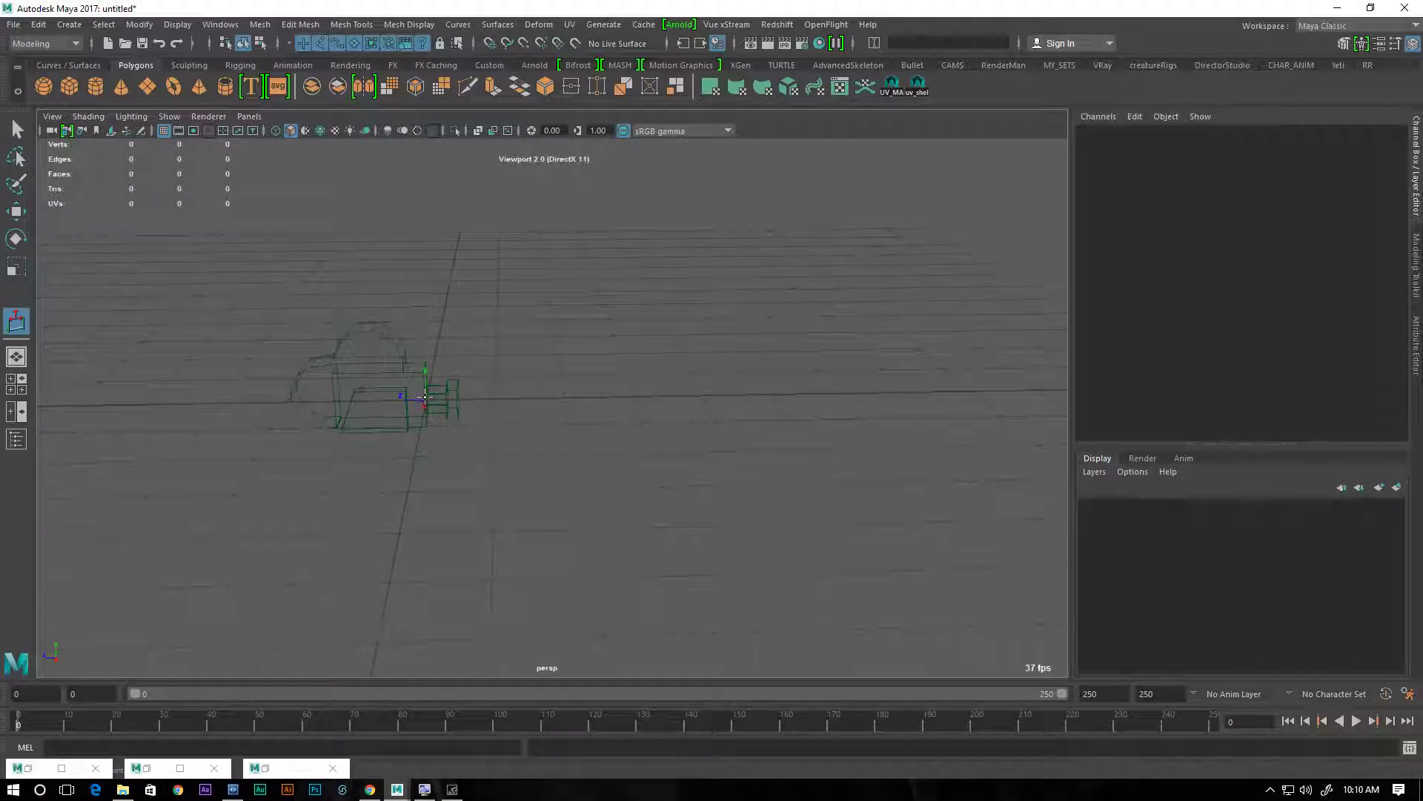
{"action": "key", "text": "x"}
{"action": "left_click", "coordinate": [426, 401]}
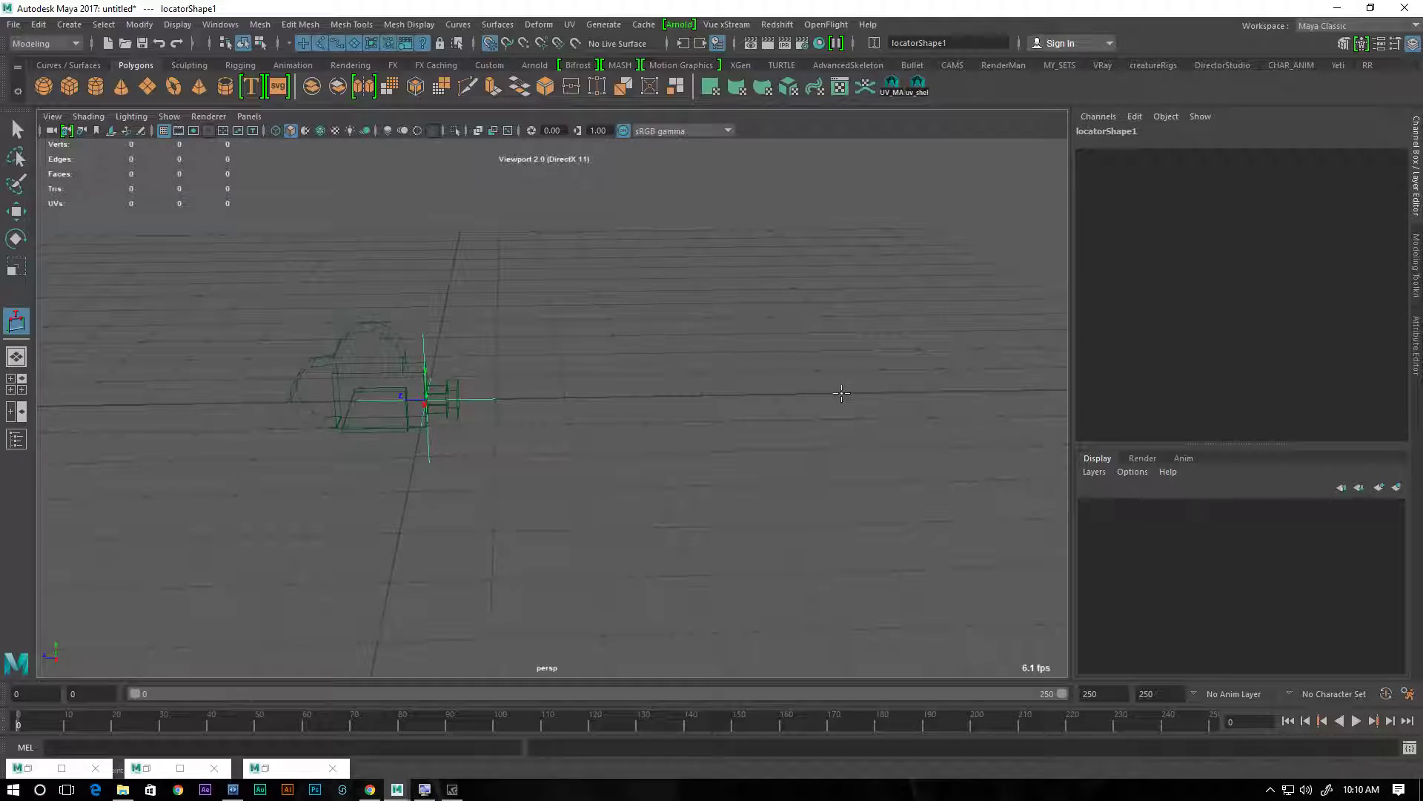
{"action": "left_click", "coordinate": [841, 393]}
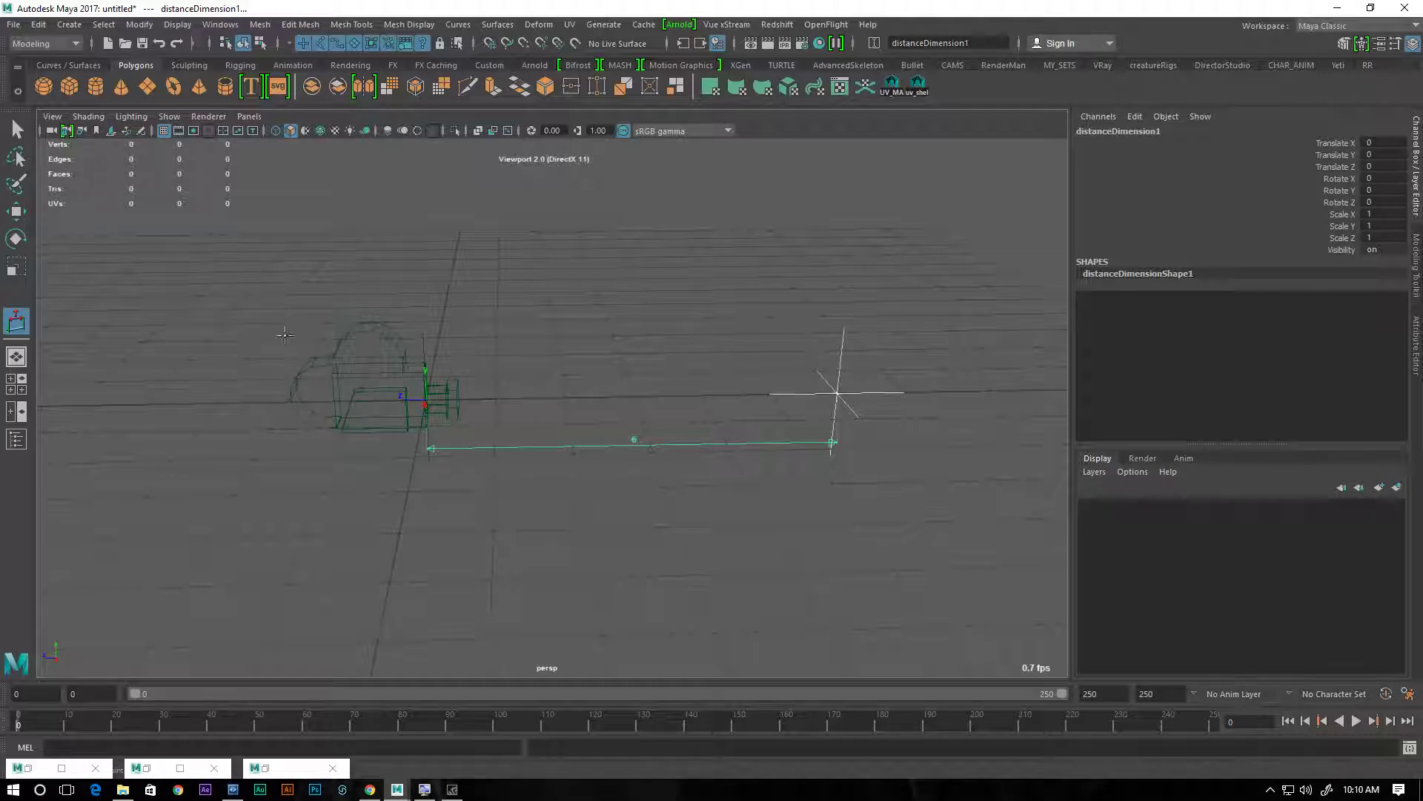
Try moving the measurement's far locator along Z toward the camera, and undo the move
{"action": "key", "text": "w"}
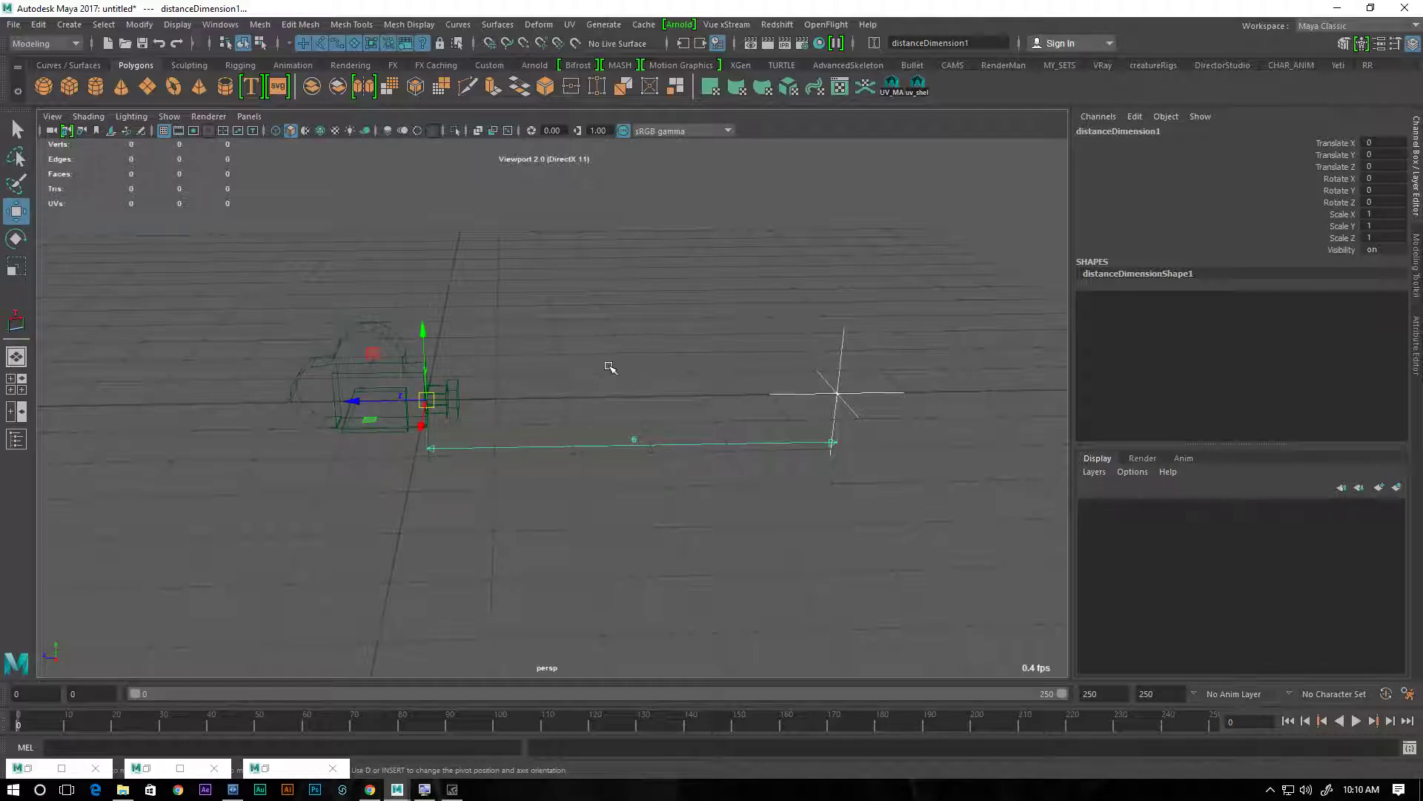
{"action": "left_click_drag", "start_coordinate": [590, 359], "coordinate": [581, 353], "text": "alt"}
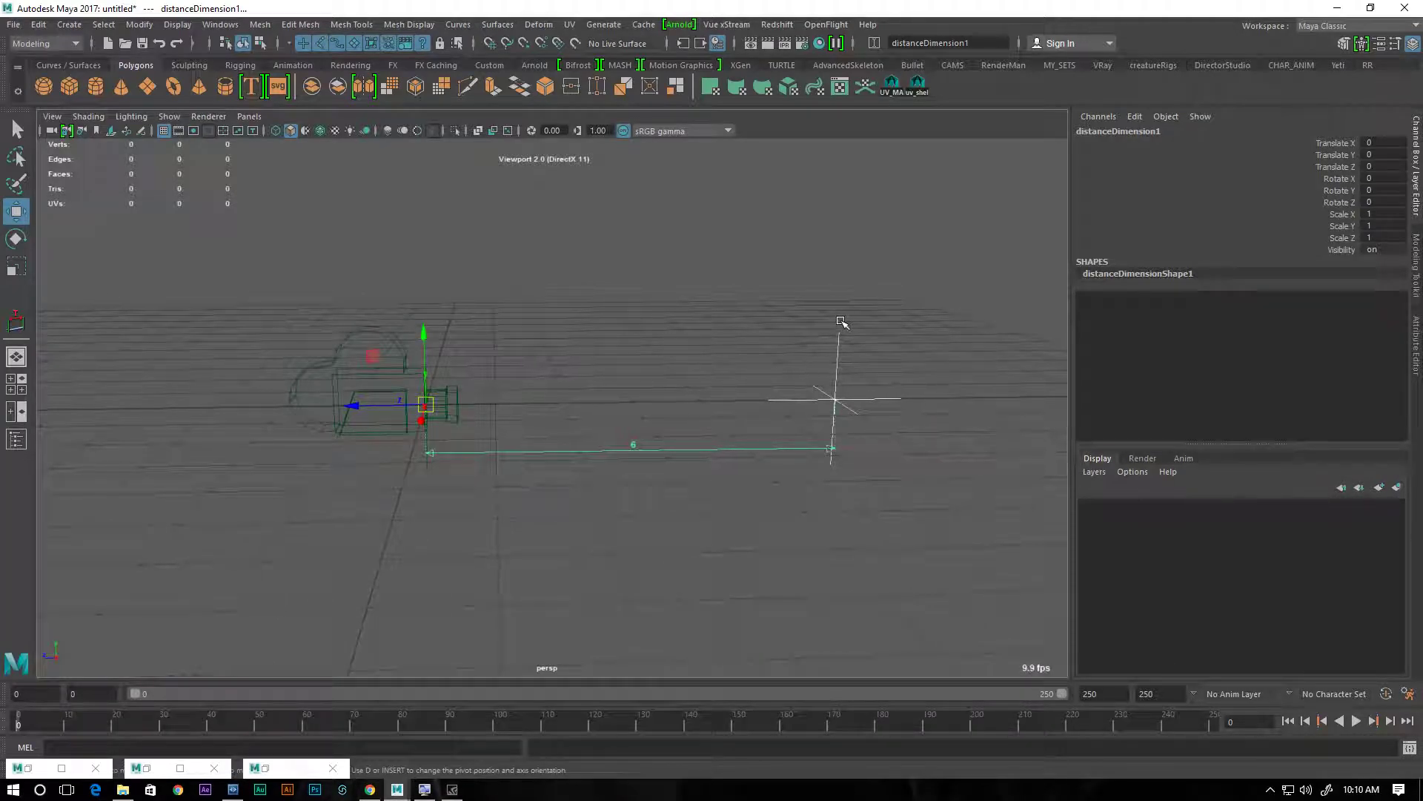
{"action": "left_click", "coordinate": [836, 353]}
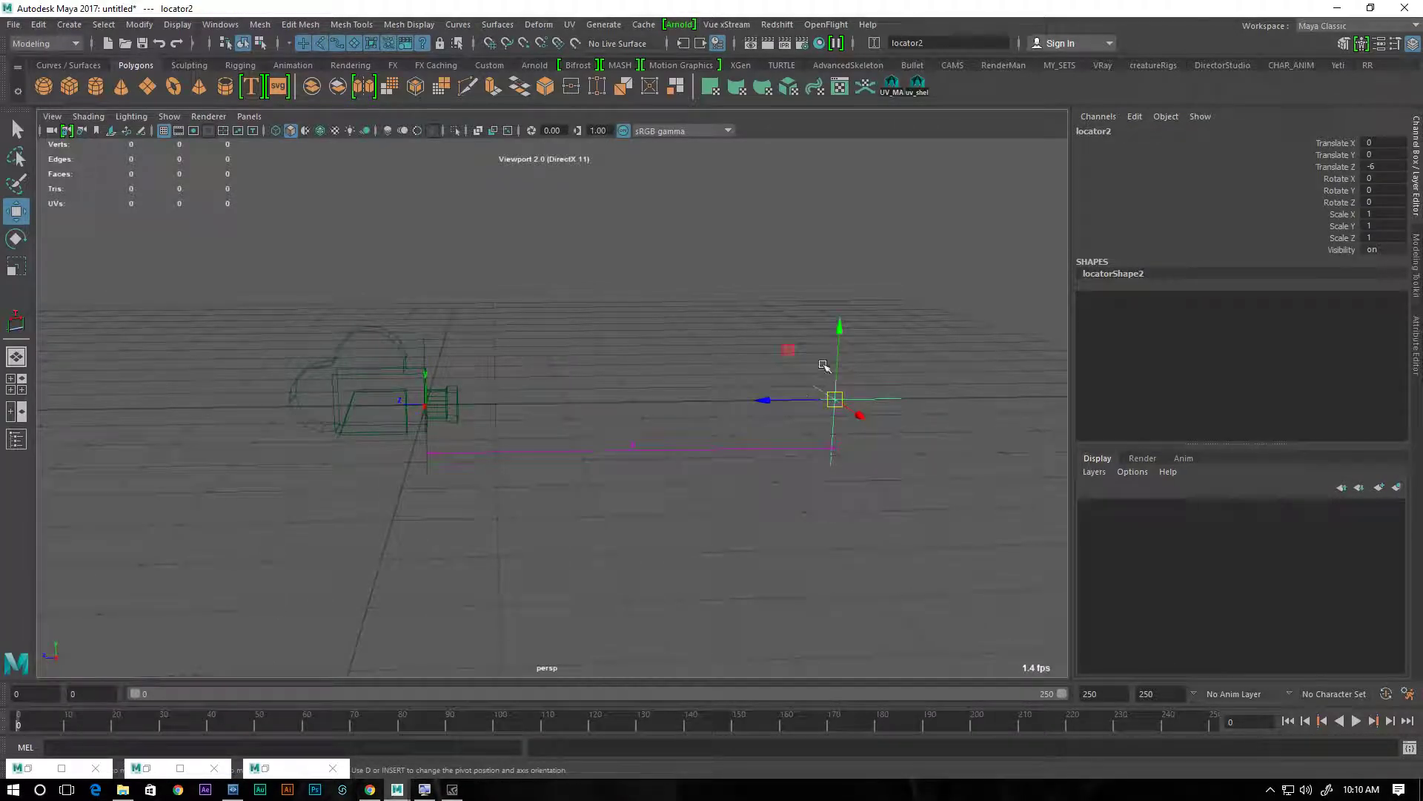
{"action": "left_click_drag", "start_coordinate": [764, 400], "coordinate": [652, 386]}
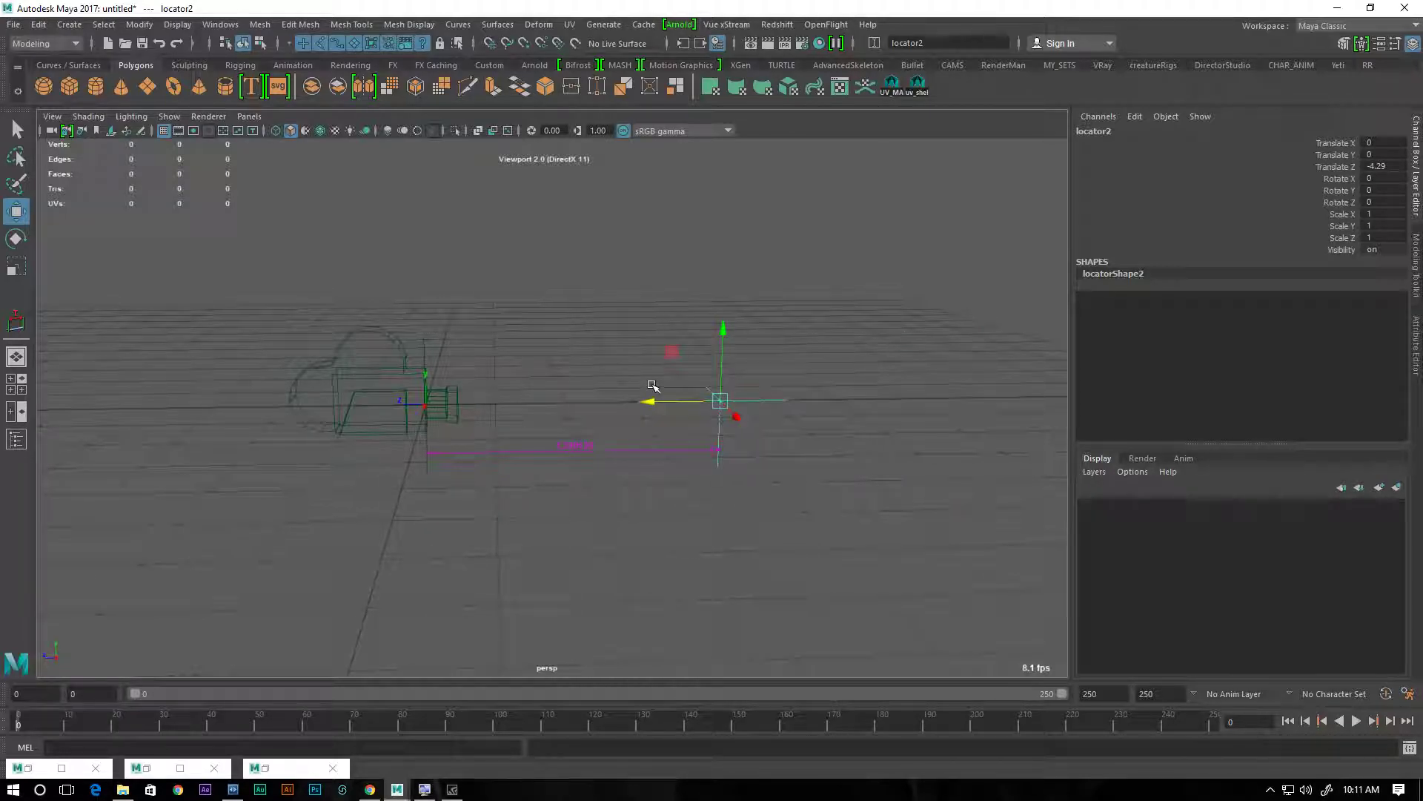
{"action": "key", "text": "ctrl+z"}
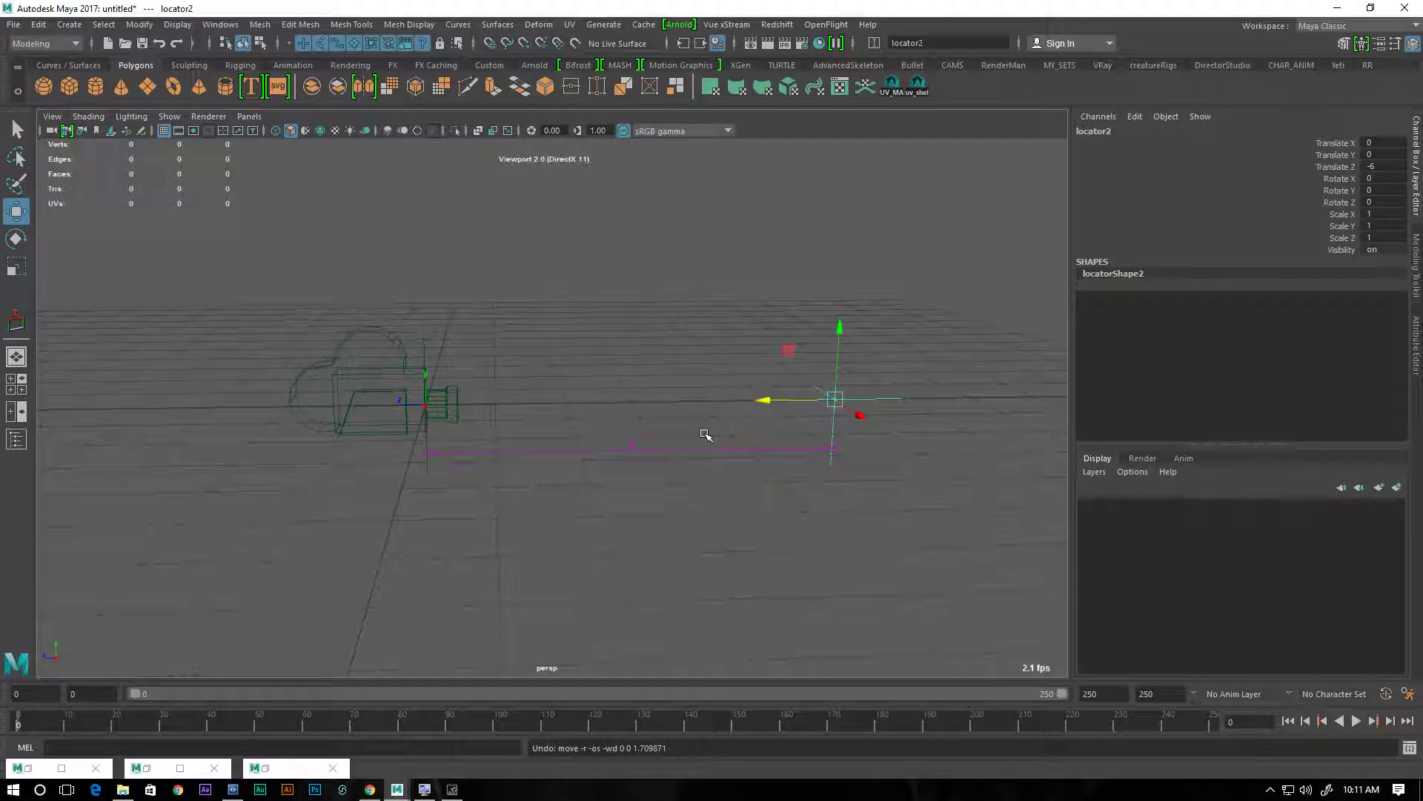
Parent locator1 under camera1 in the Outliner and expand the camera's hierarchy
{"action": "left_click", "coordinate": [380, 328]}
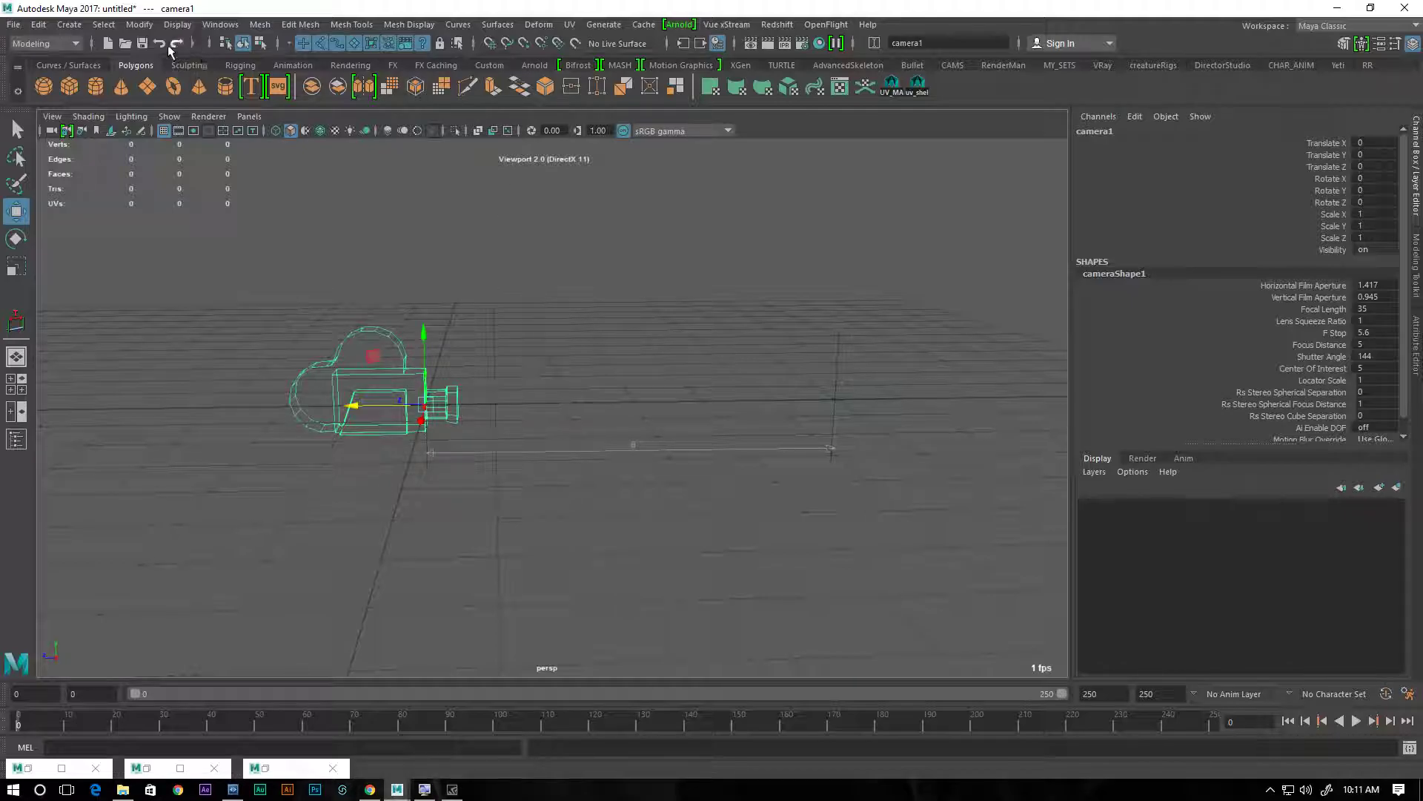
{"action": "left_click", "coordinate": [220, 25]}
{"action": "left_click", "coordinate": [234, 185]}
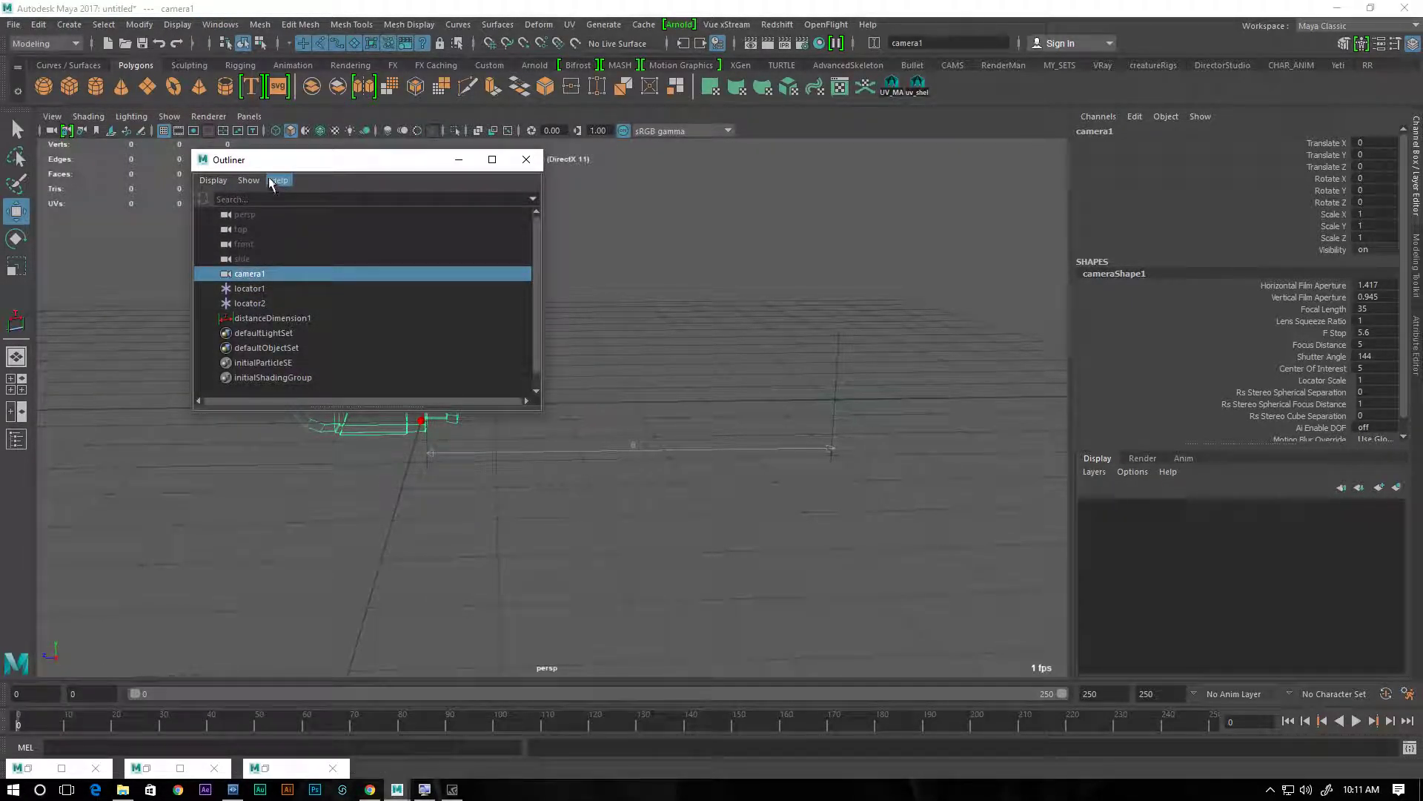
{"action": "left_click_drag", "start_coordinate": [285, 163], "coordinate": [213, 163]}
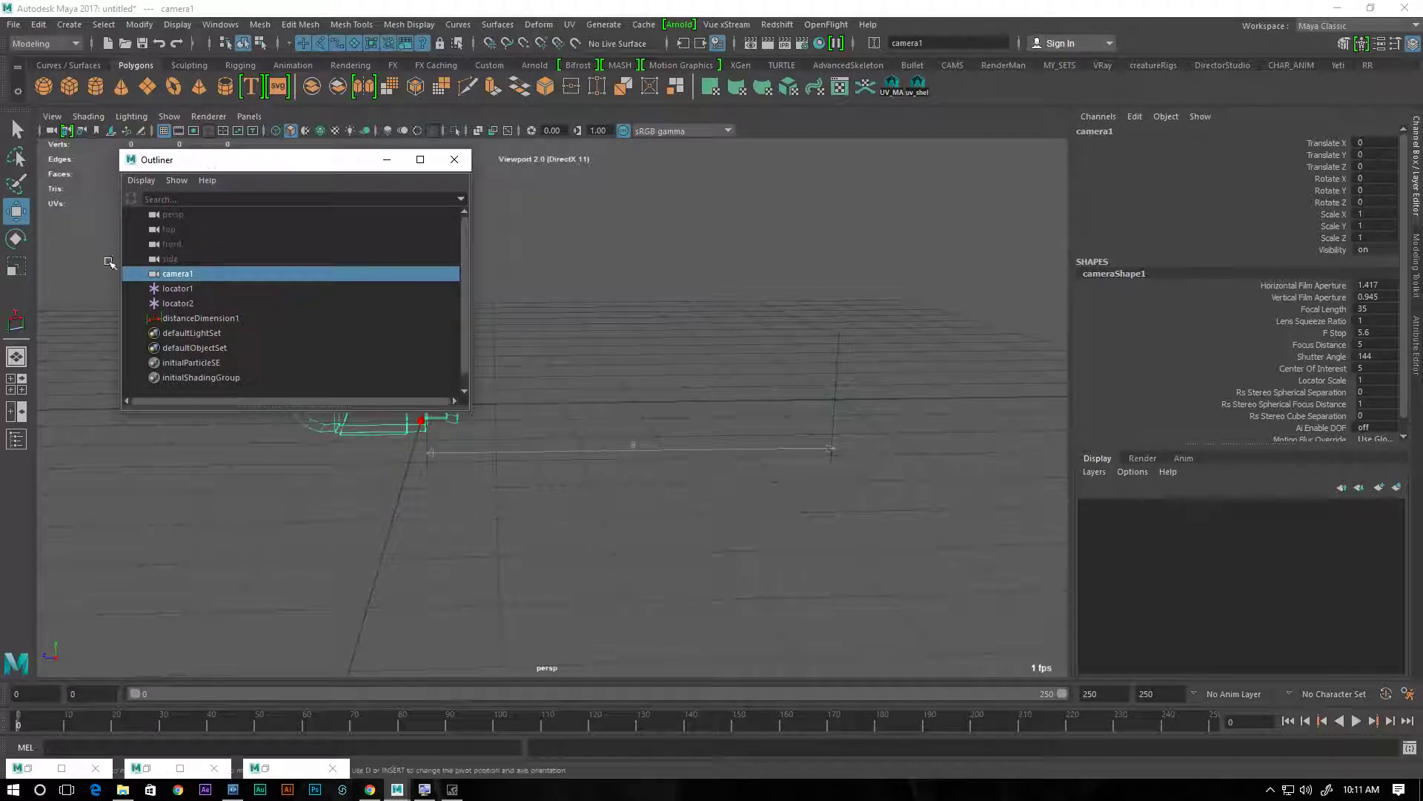
{"action": "left_click", "coordinate": [178, 289]}
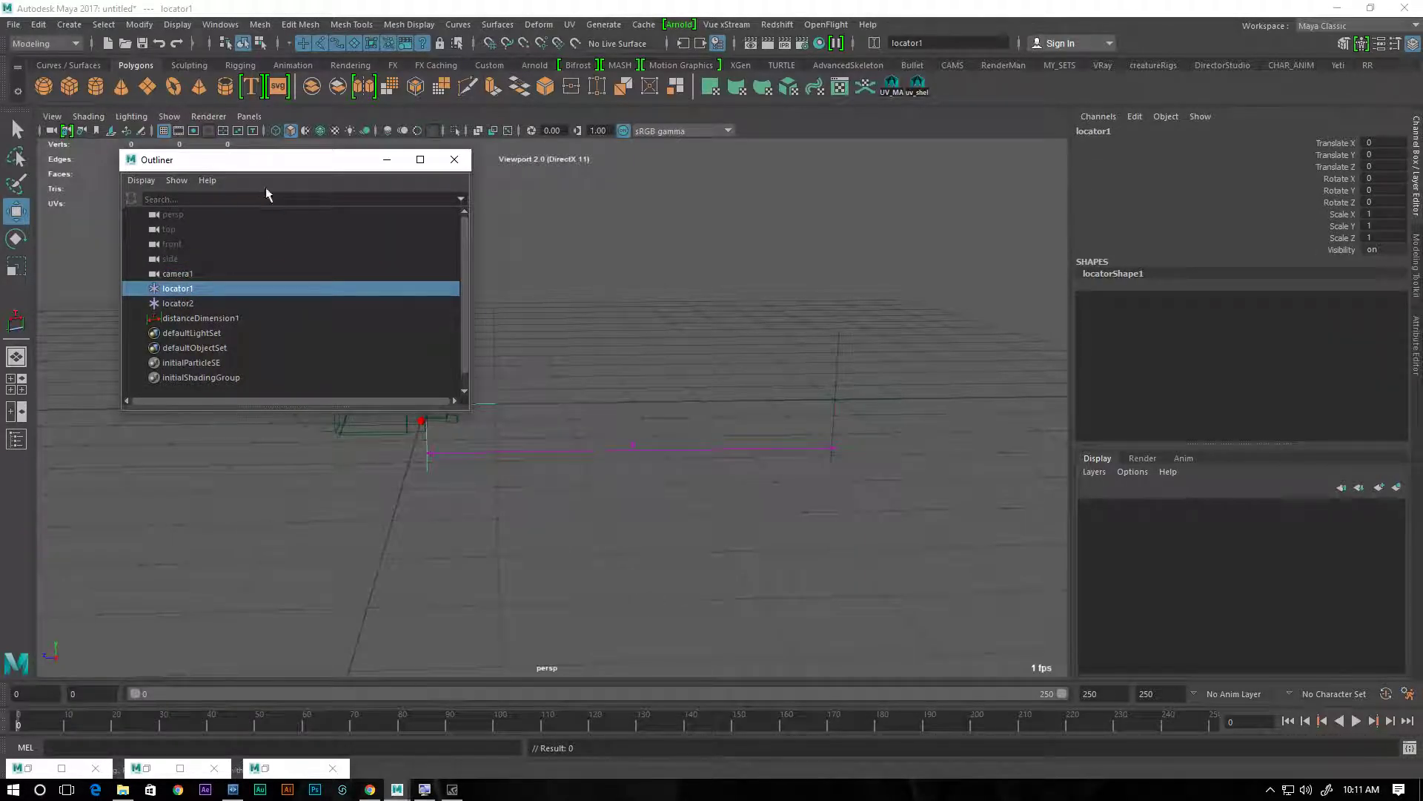
{"action": "left_click_drag", "start_coordinate": [248, 165], "coordinate": [685, 357]}
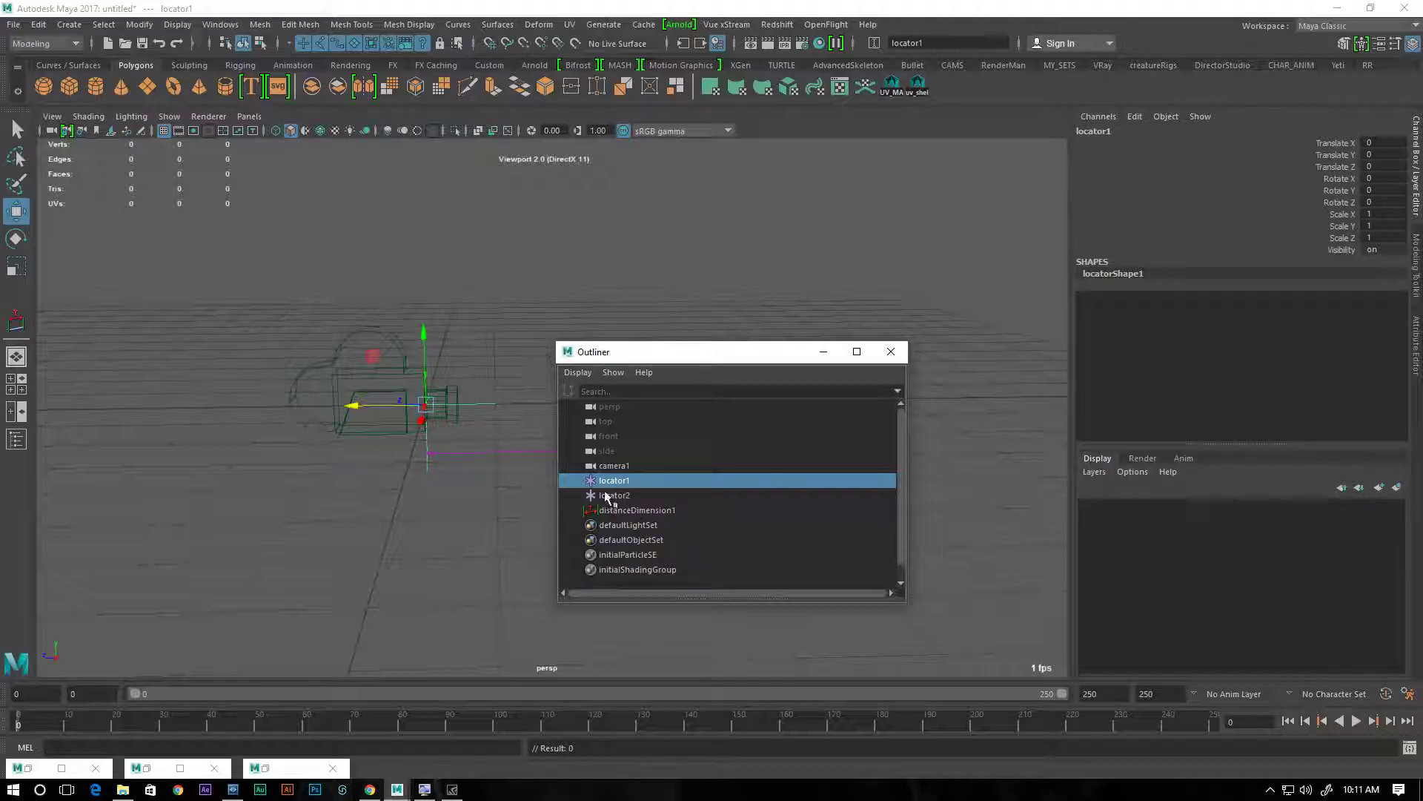
{"action": "middle_click_drag", "start_coordinate": [606, 483], "coordinate": [608, 467]}
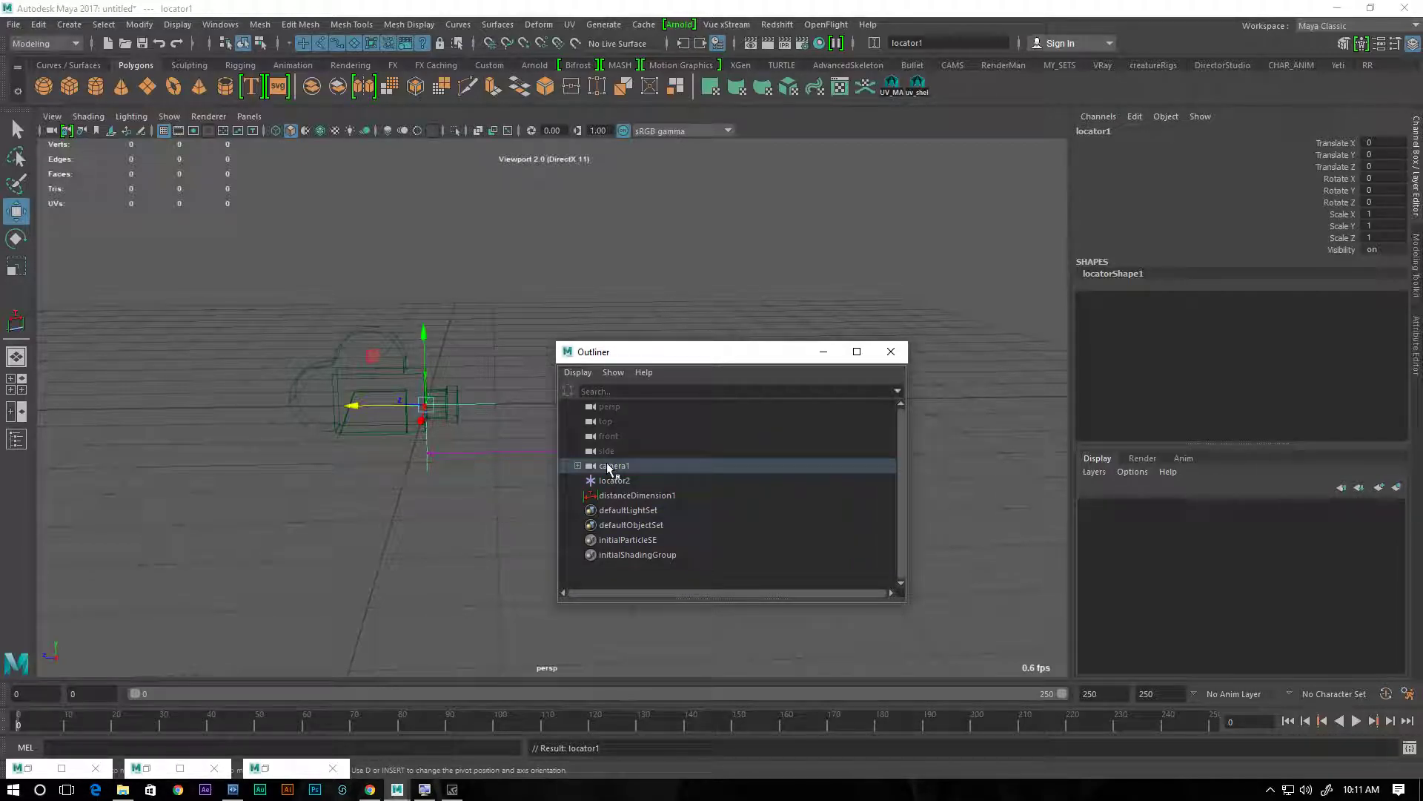
{"action": "left_click", "coordinate": [577, 465]}
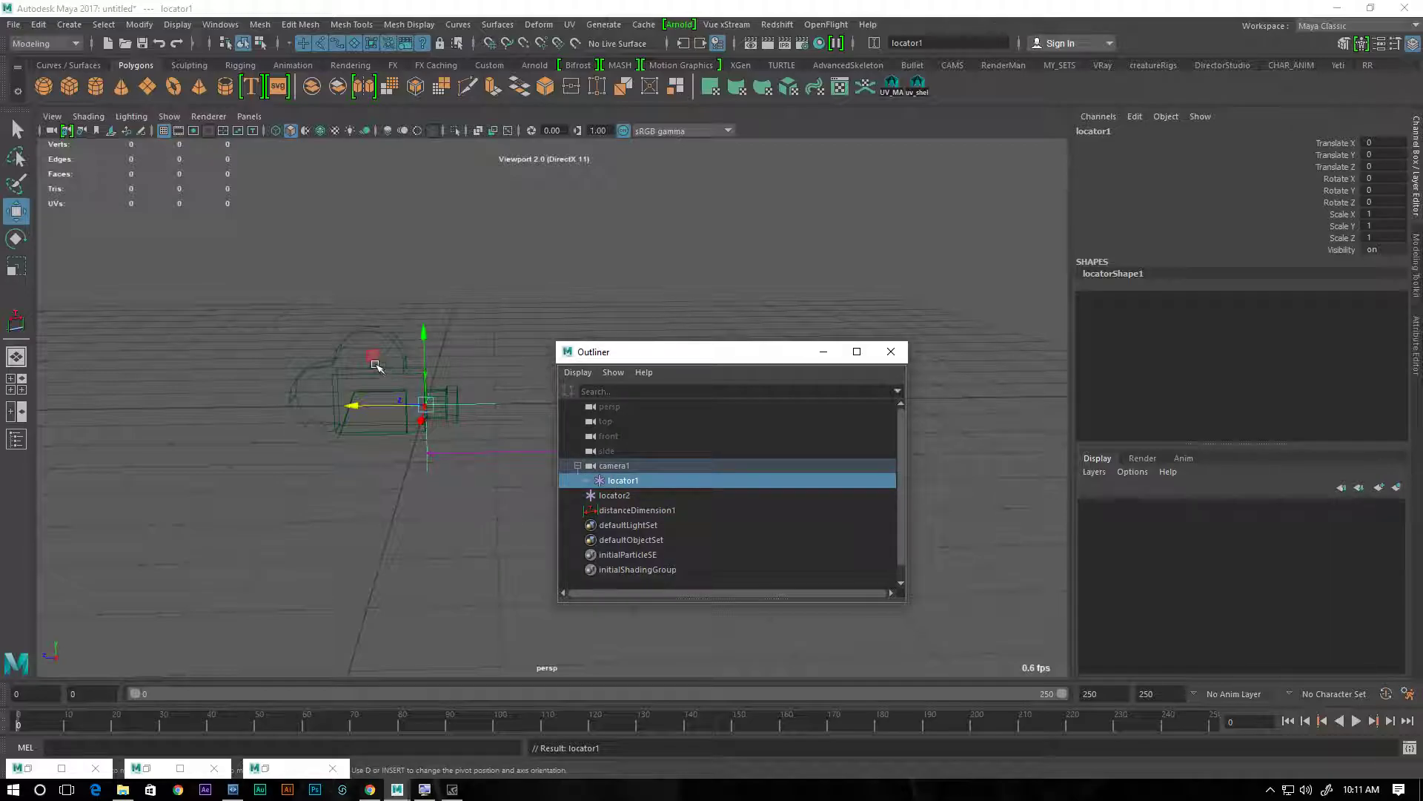
Move camera1 freely to about X -0.62, Y 2.3, Z 1.59 and shift the Outliner out of the way
{"action": "left_click", "coordinate": [382, 334]}
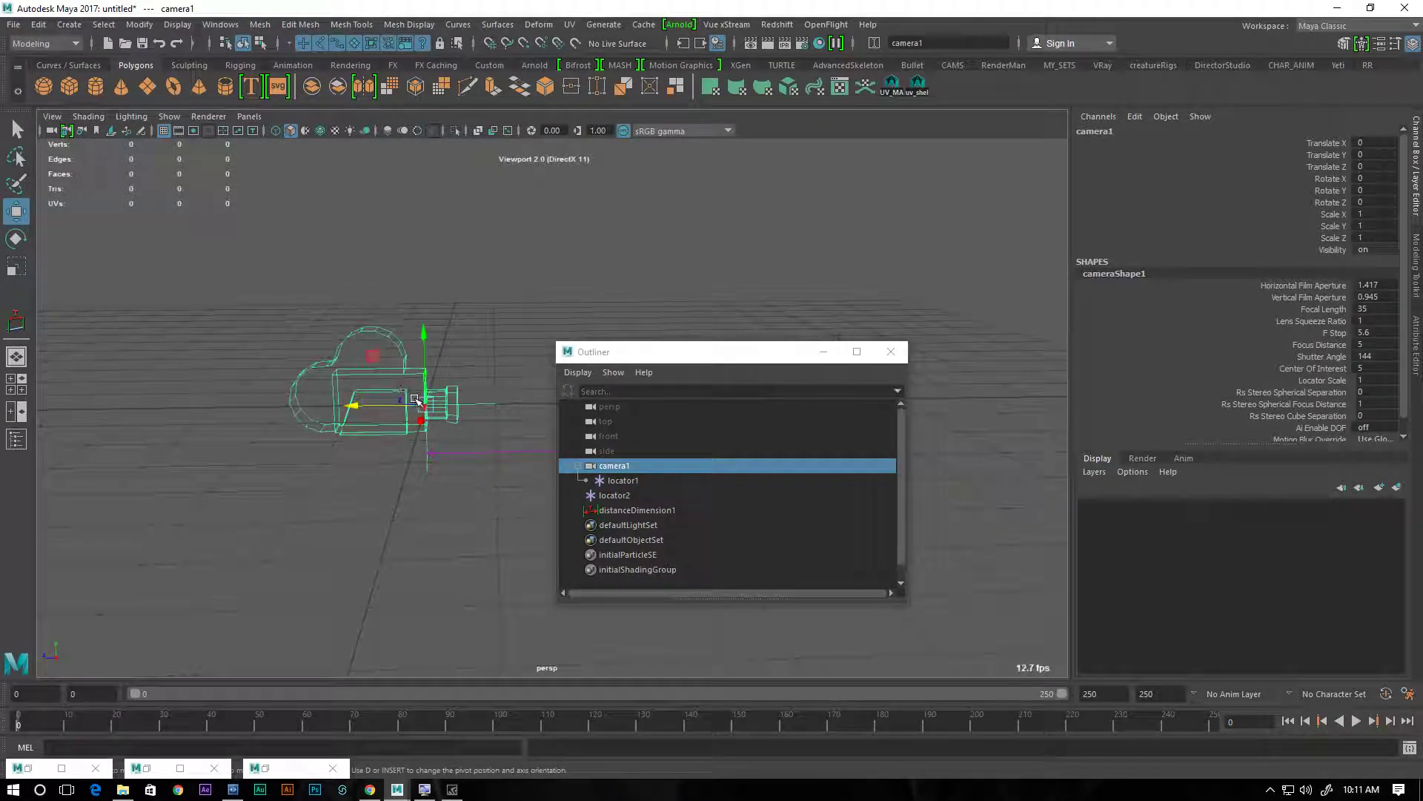
{"action": "left_click_drag", "start_coordinate": [415, 399], "coordinate": [423, 276]}
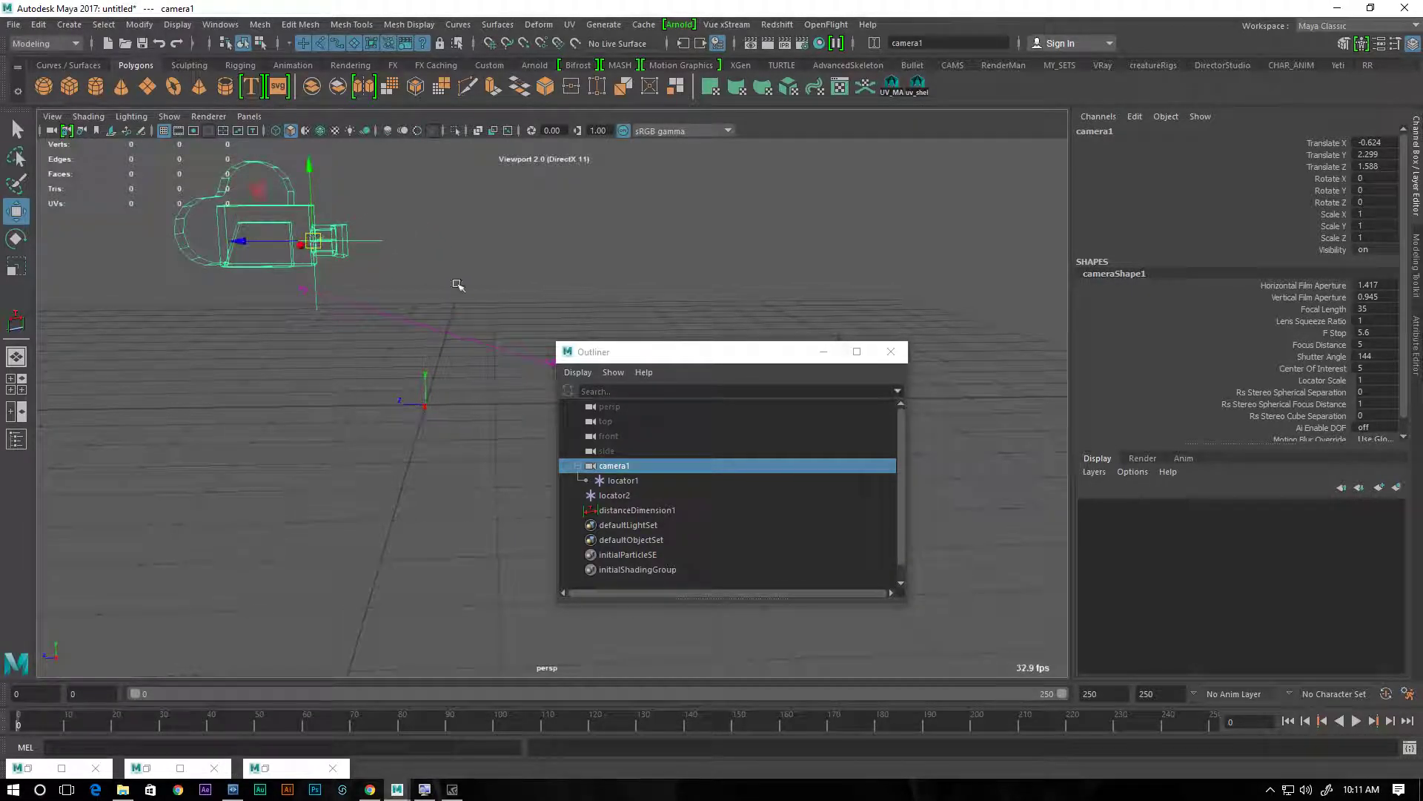
{"action": "left_click_drag", "start_coordinate": [645, 352], "coordinate": [537, 500]}
Move locator2 freely to about X -0.47, Y 2.45, Z -7.64, in front of the camera
{"action": "left_click_drag", "start_coordinate": [809, 323], "coordinate": [928, 235]}
{"action": "left_click_drag", "start_coordinate": [588, 274], "coordinate": [531, 359], "text": "alt"}
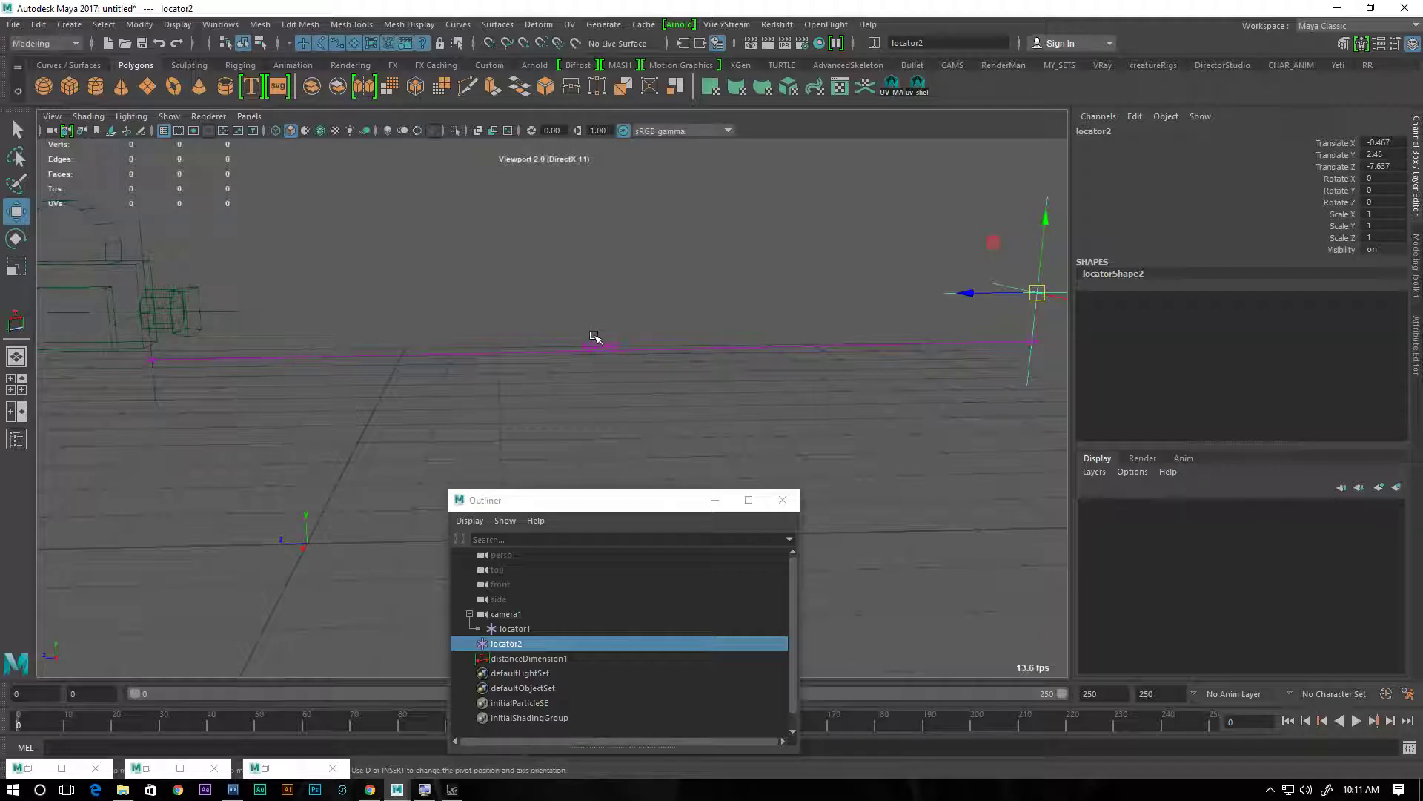
{"action": "right_click_drag", "start_coordinate": [602, 341], "coordinate": [690, 400], "text": "alt"}
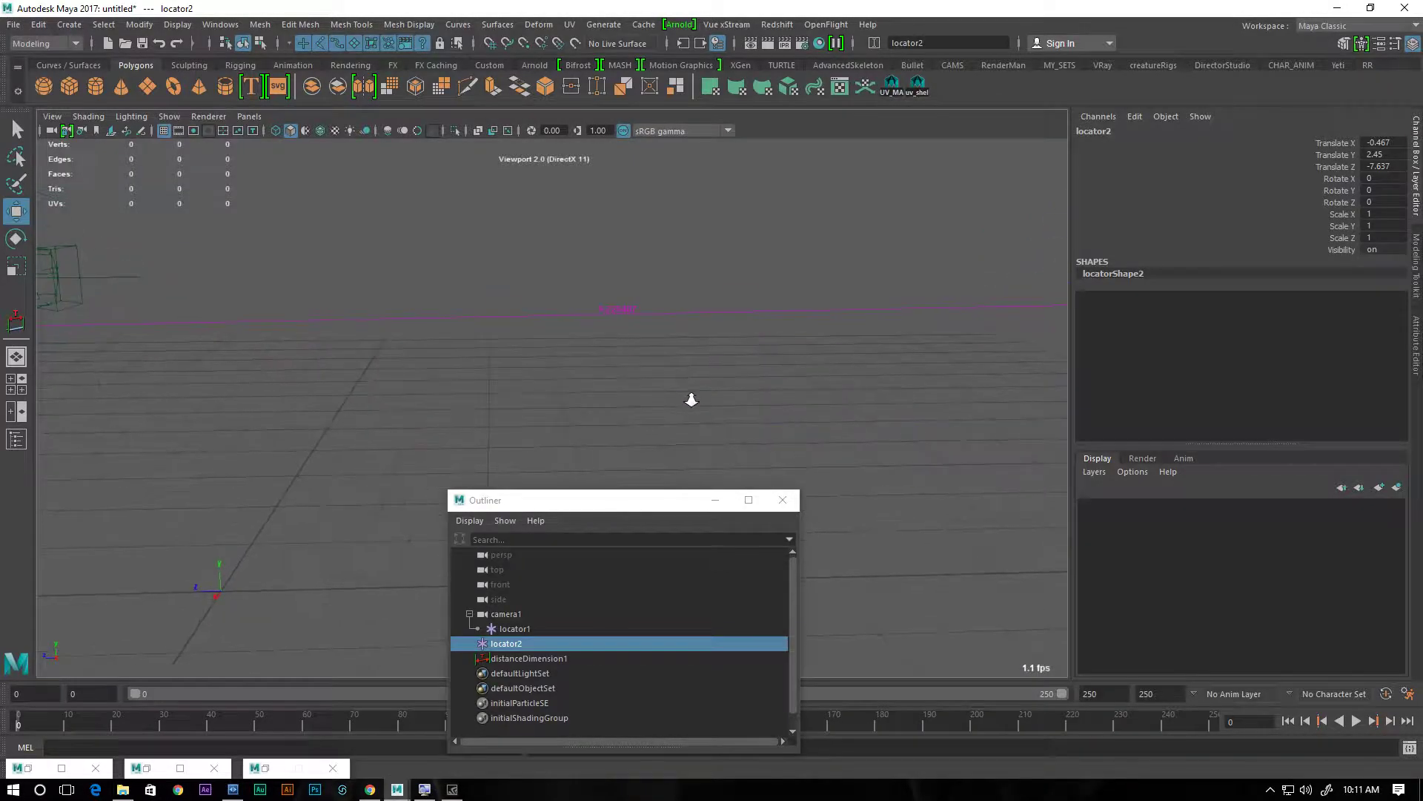
{"action": "right_click_drag", "start_coordinate": [677, 343], "coordinate": [460, 288], "text": "alt"}
{"action": "left_click_drag", "start_coordinate": [460, 287], "coordinate": [522, 293], "text": "alt"}
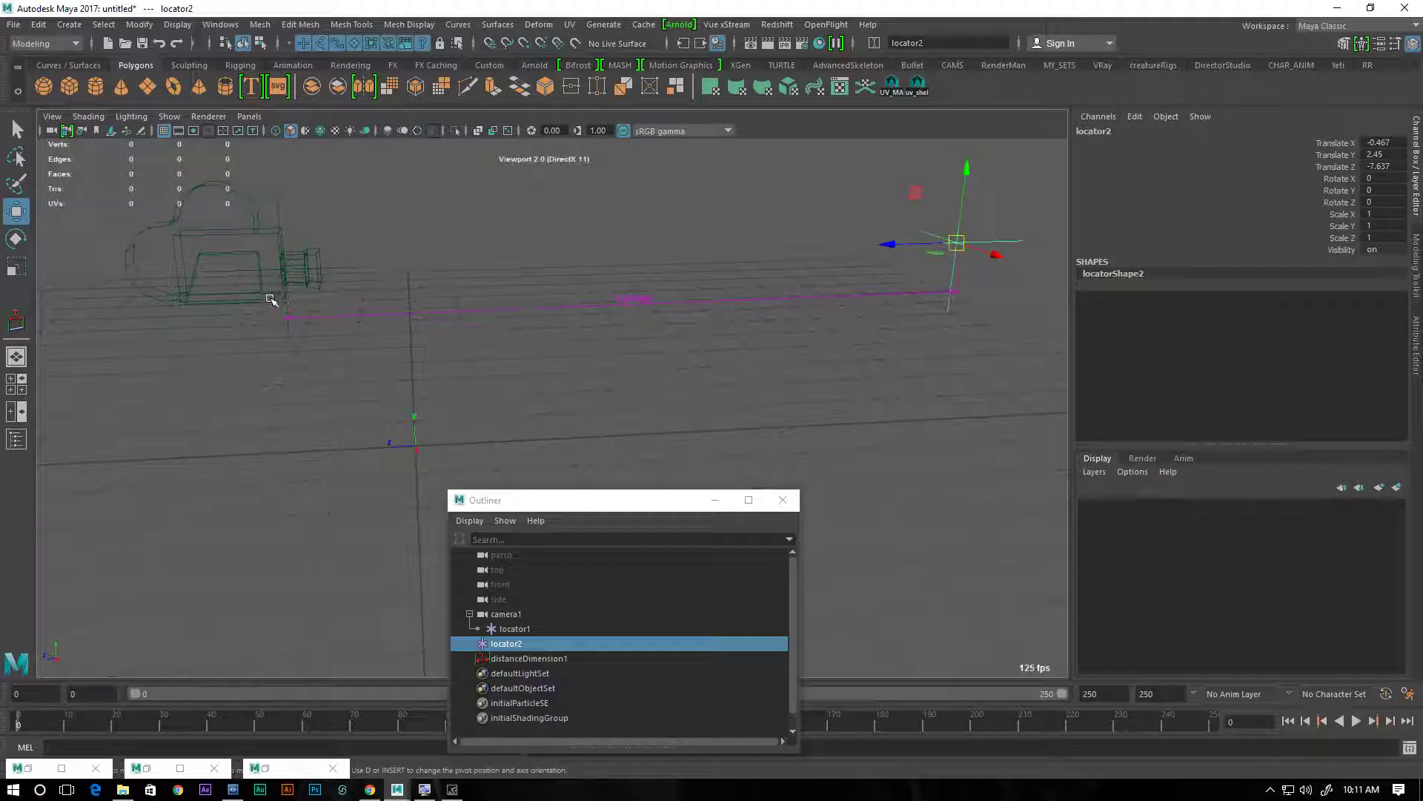
Enable Depth Of Field in the attributes of camera1's shape
{"action": "left_click", "coordinate": [246, 241]}
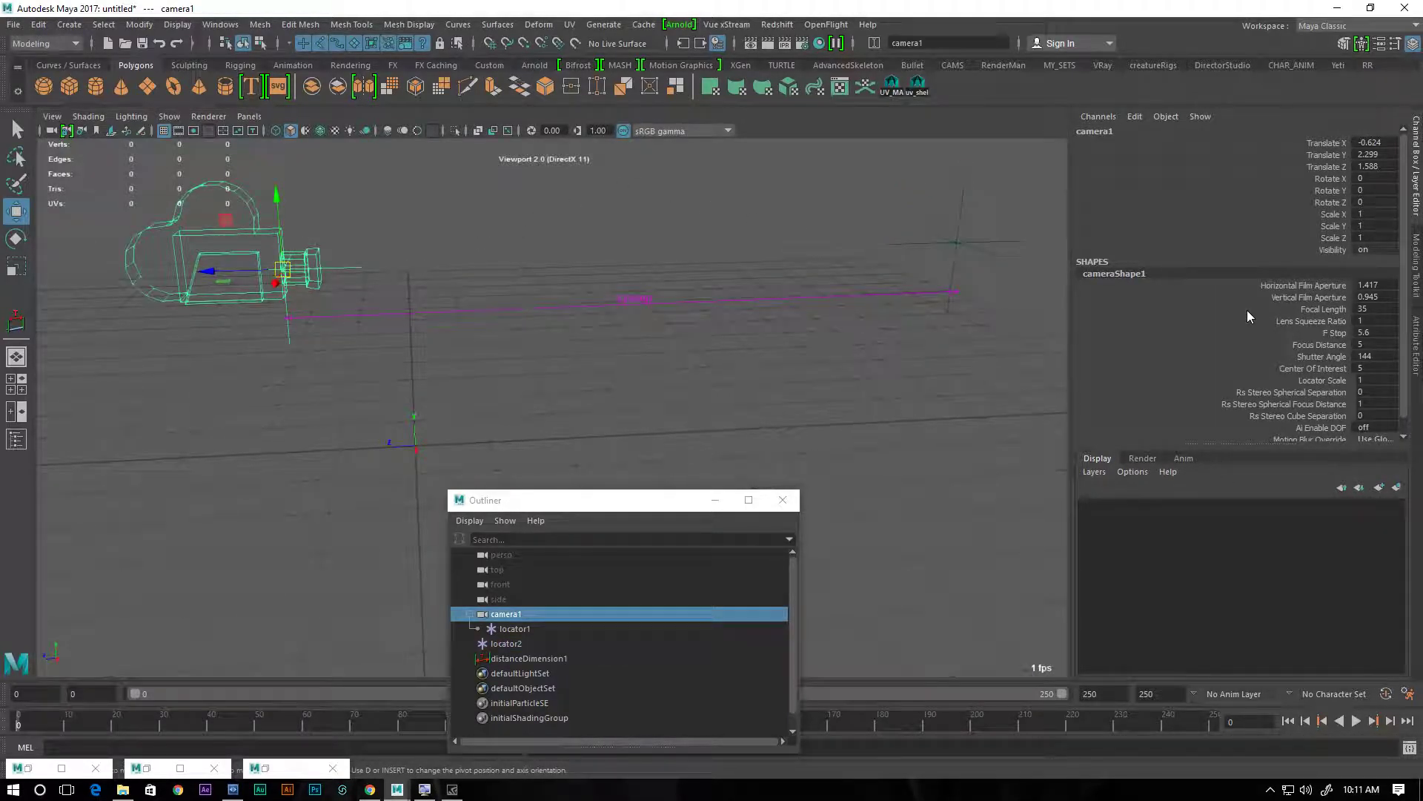
{"action": "key", "text": "ctrl+a"}
{"action": "left_click", "coordinate": [1249, 420]}
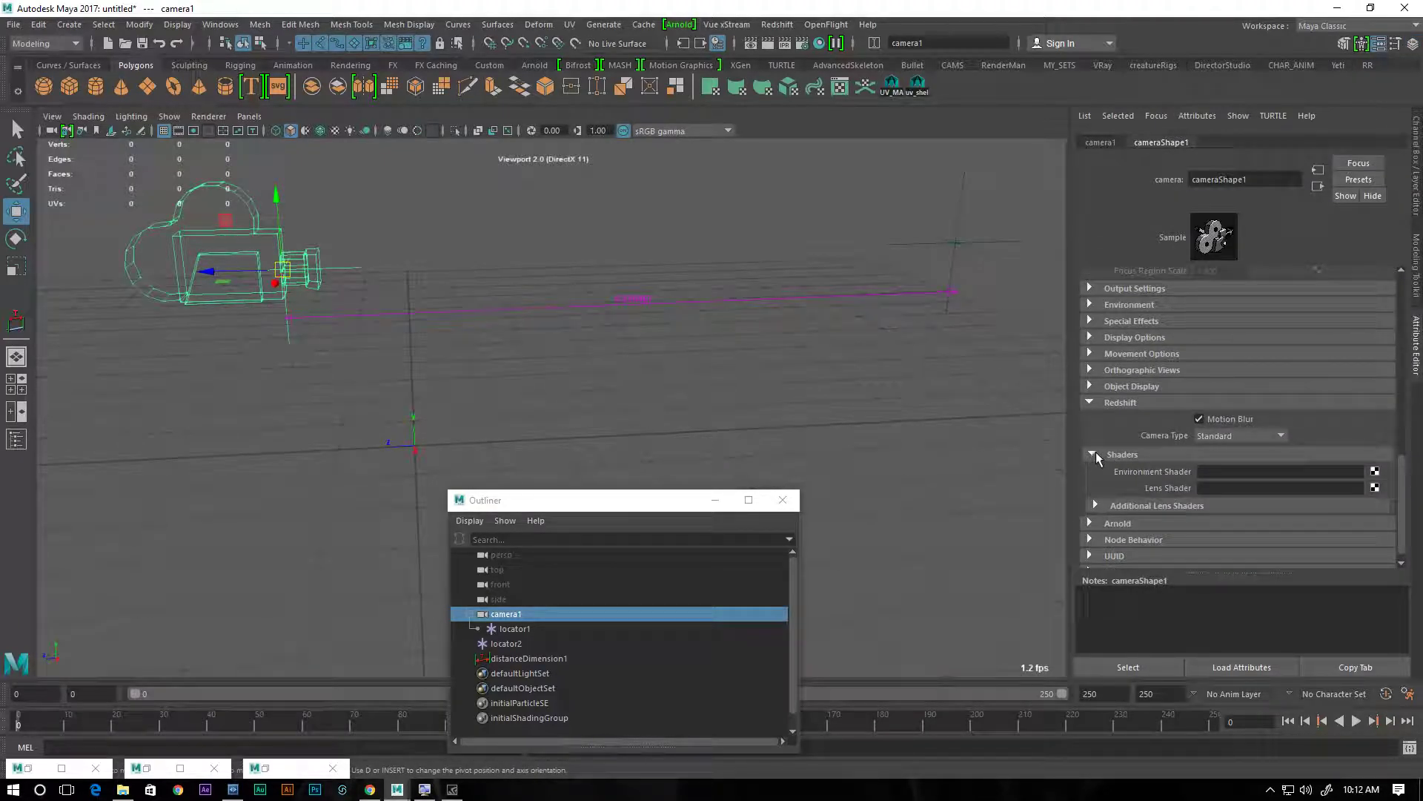
{"action": "left_click", "coordinate": [1090, 402]}
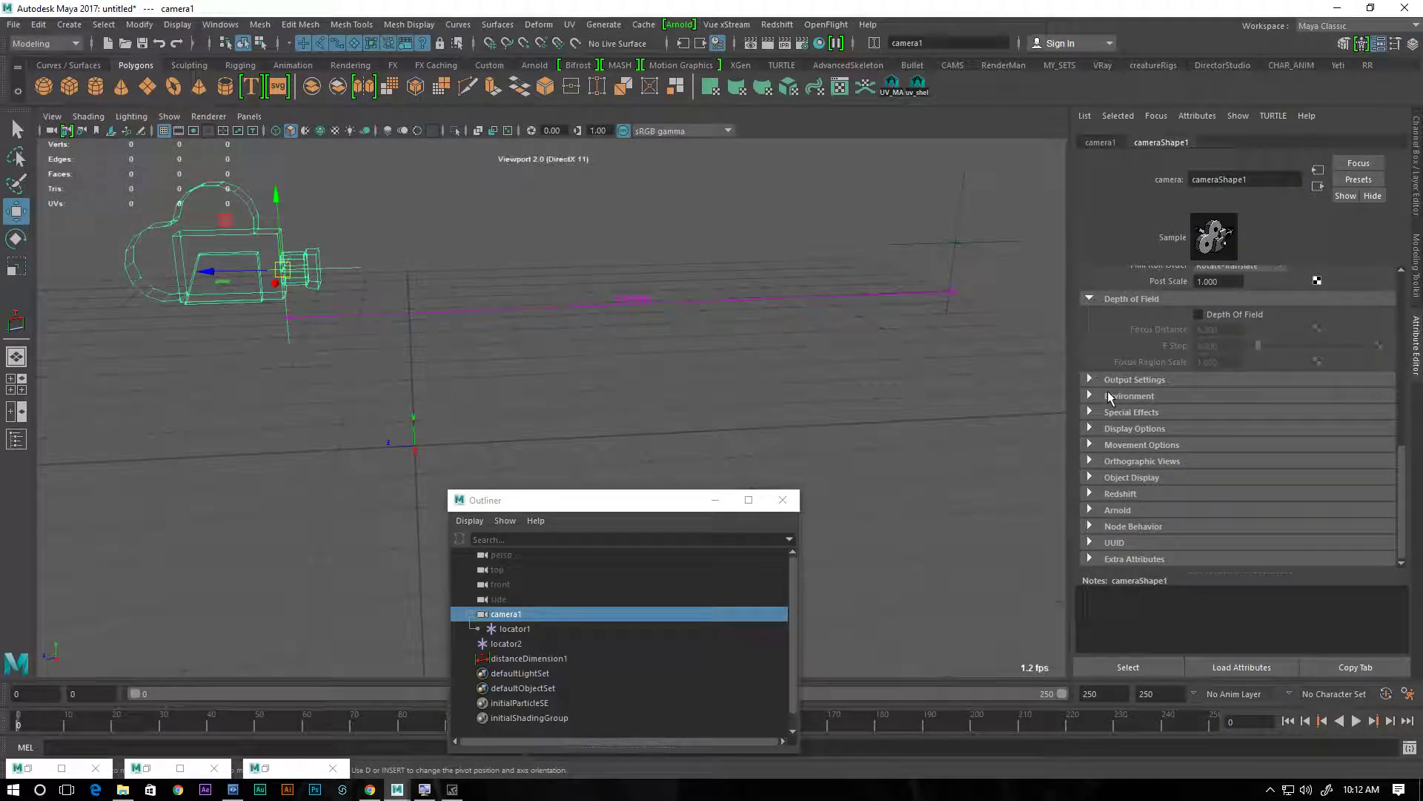
{"action": "left_click", "coordinate": [1199, 315]}
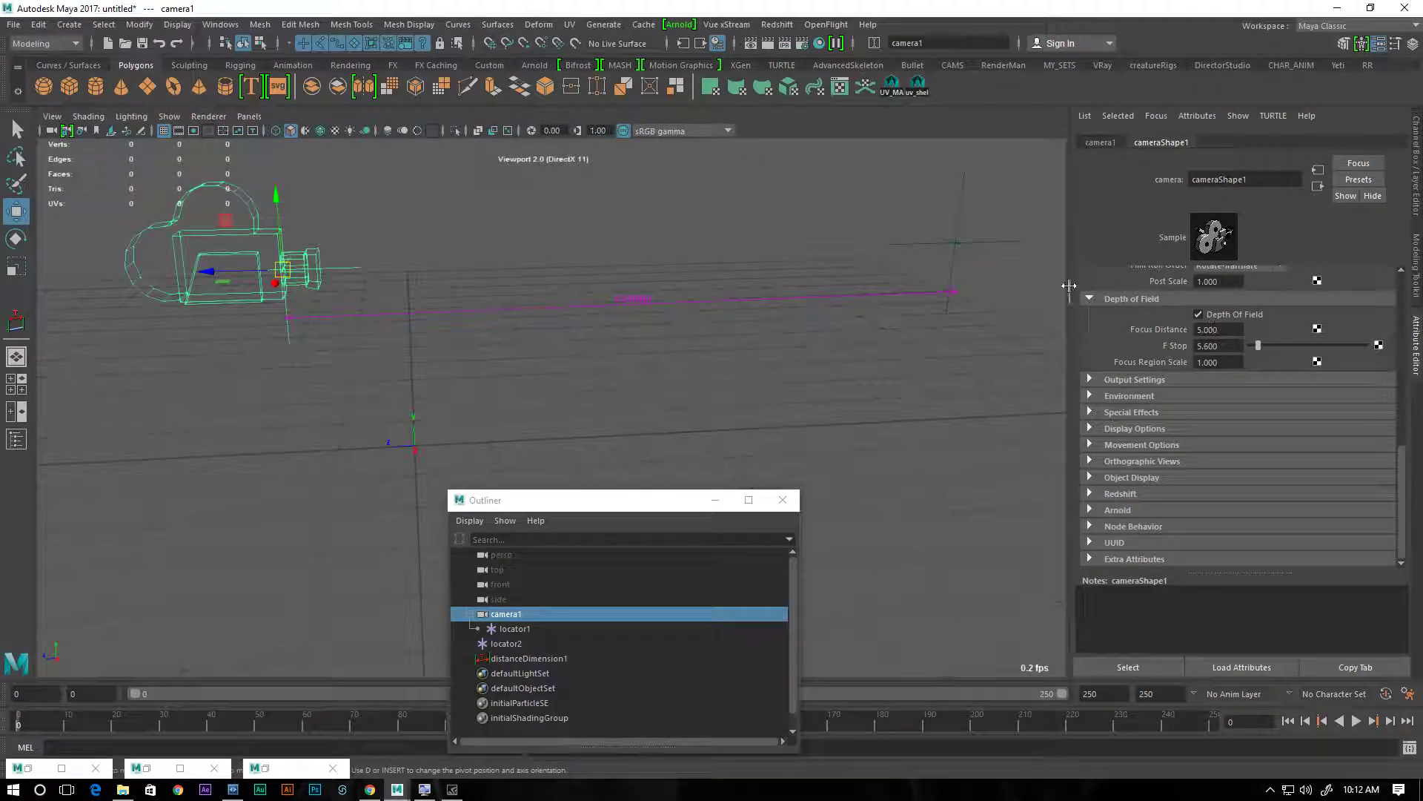
Clear the selection, open the Connection Editor and place the Outliner beside it
{"action": "left_click", "coordinate": [418, 203]}
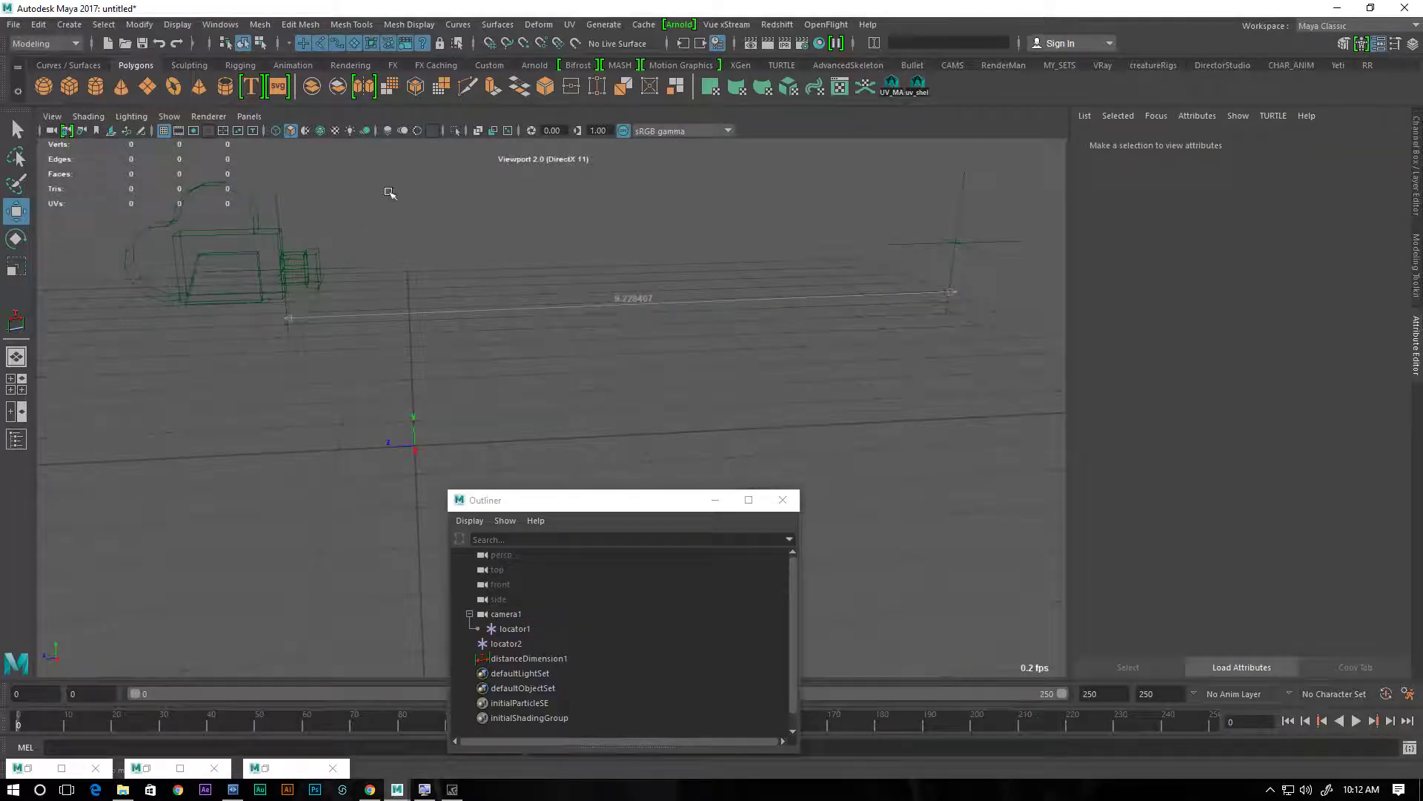
{"action": "left_click", "coordinate": [208, 23]}
{"action": "mouse_move", "coordinate": [246, 77]}
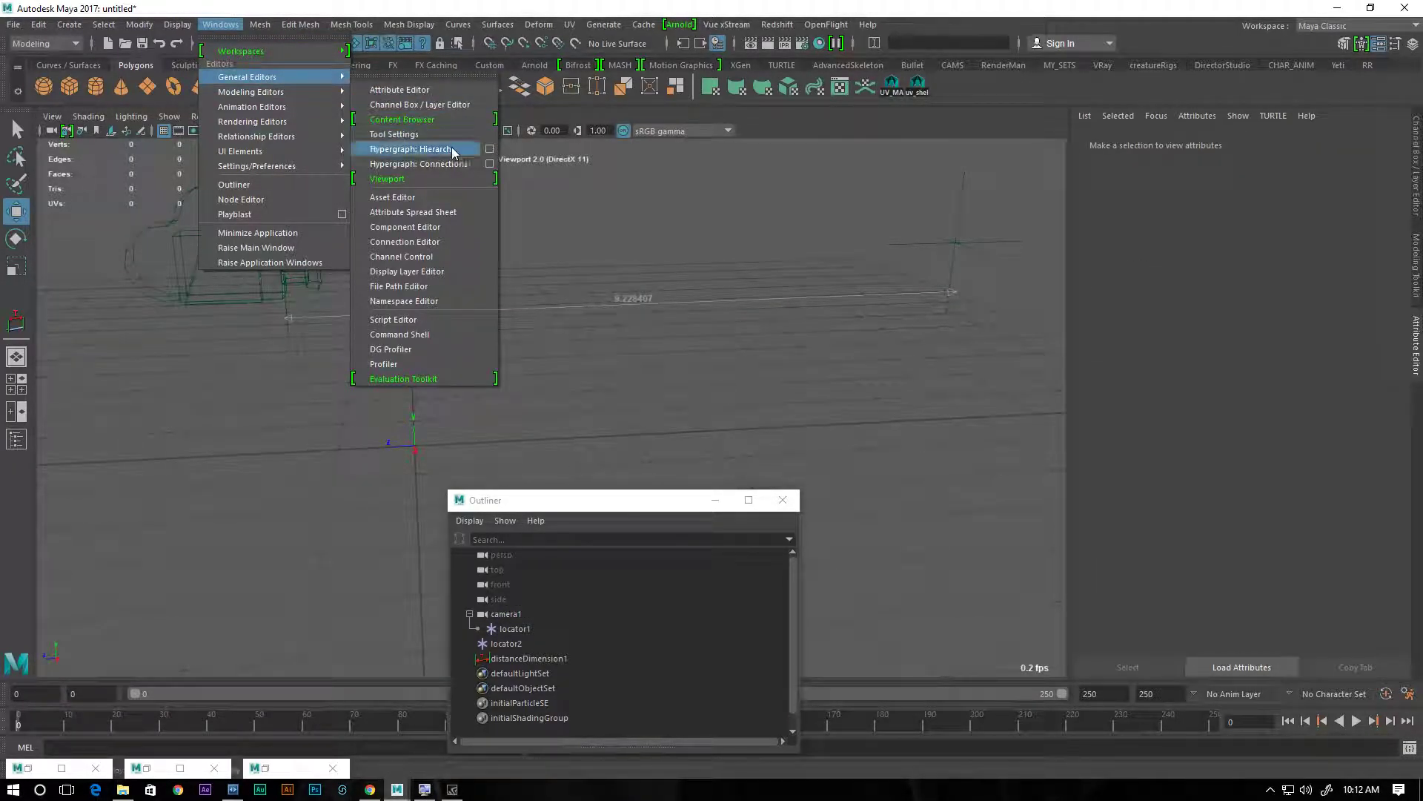
{"action": "left_click", "coordinate": [433, 244]}
{"action": "left_click_drag", "start_coordinate": [524, 499], "coordinate": [308, 329]}
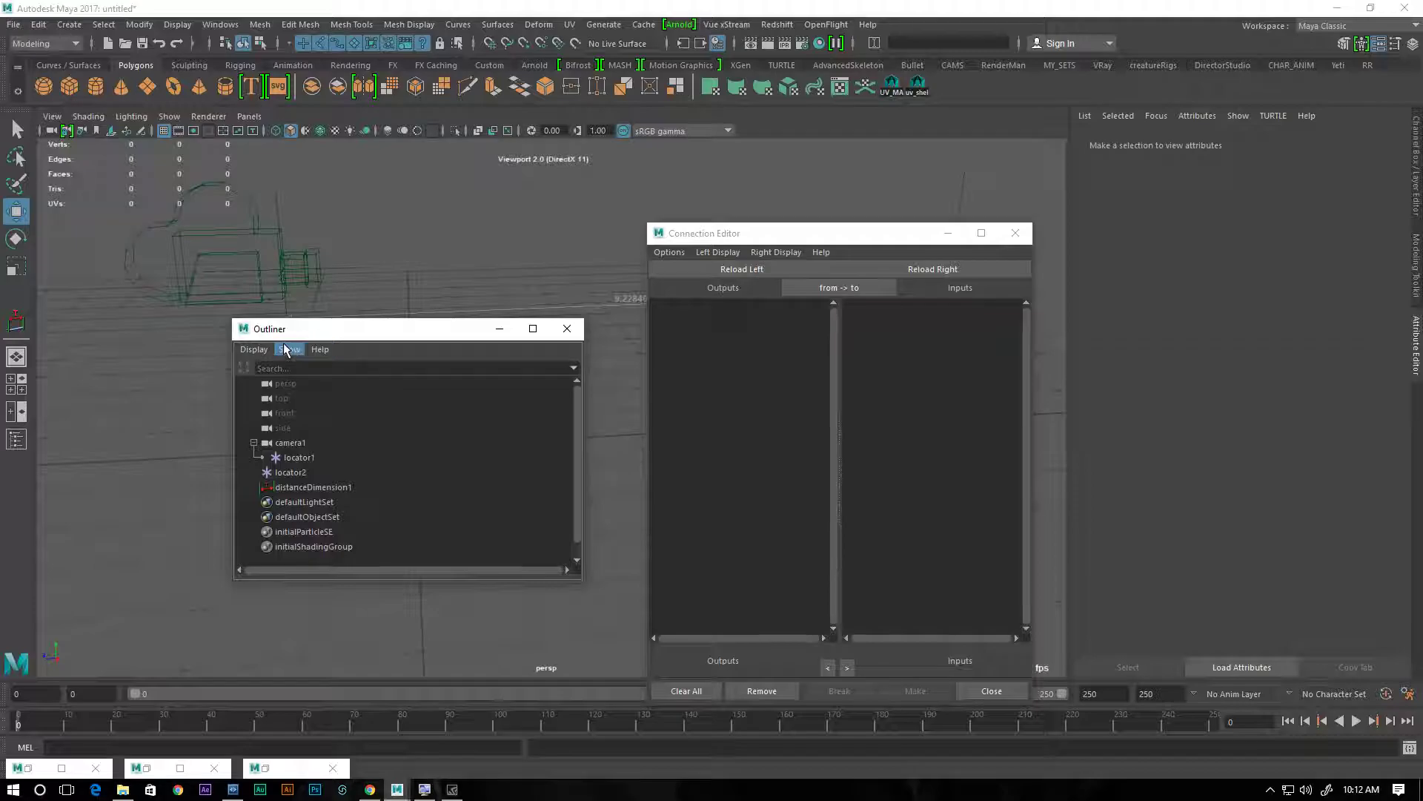
Show shape nodes in the Outliner and load cameraShape1 as the input side of the Connection Editor
{"action": "left_click", "coordinate": [289, 349]}
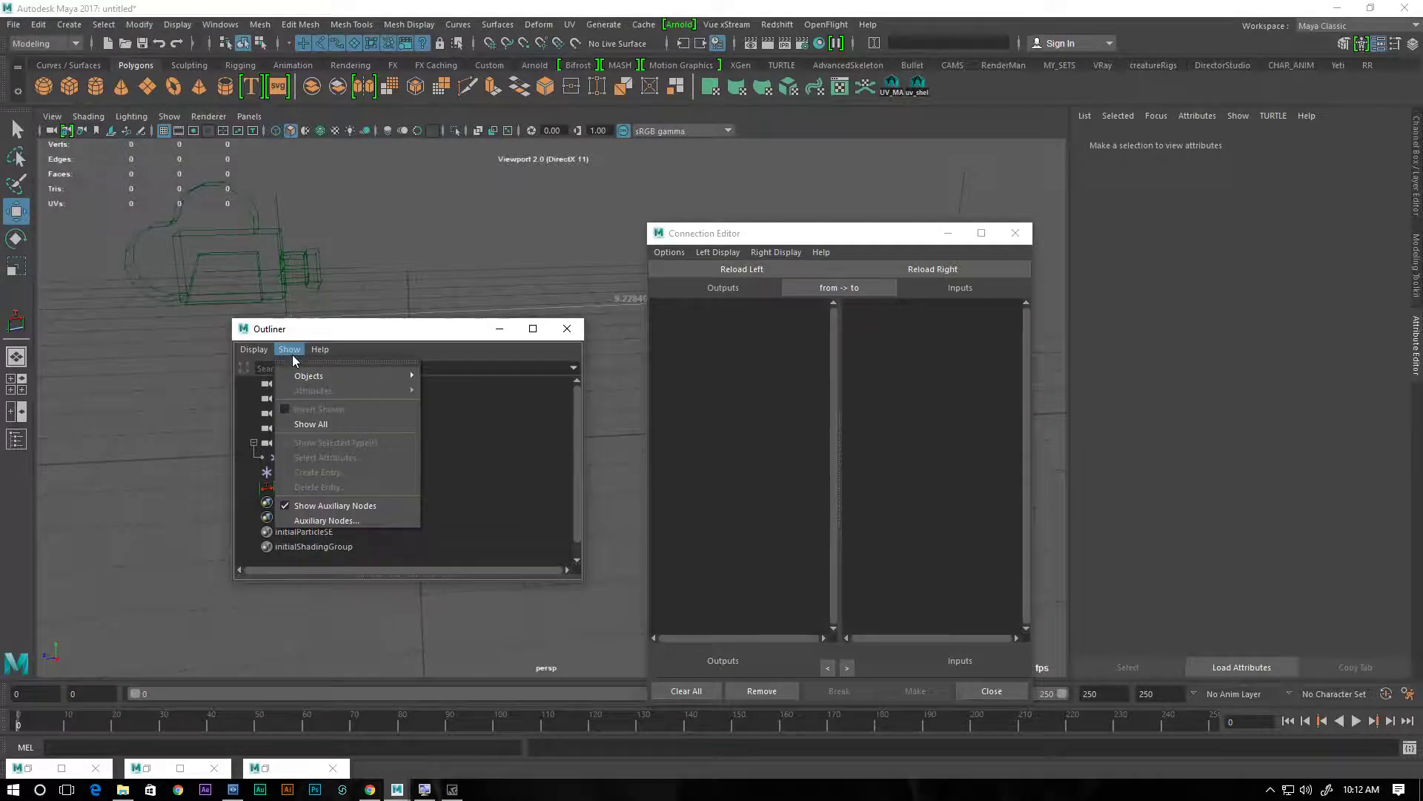
{"action": "mouse_move", "coordinate": [260, 354]}
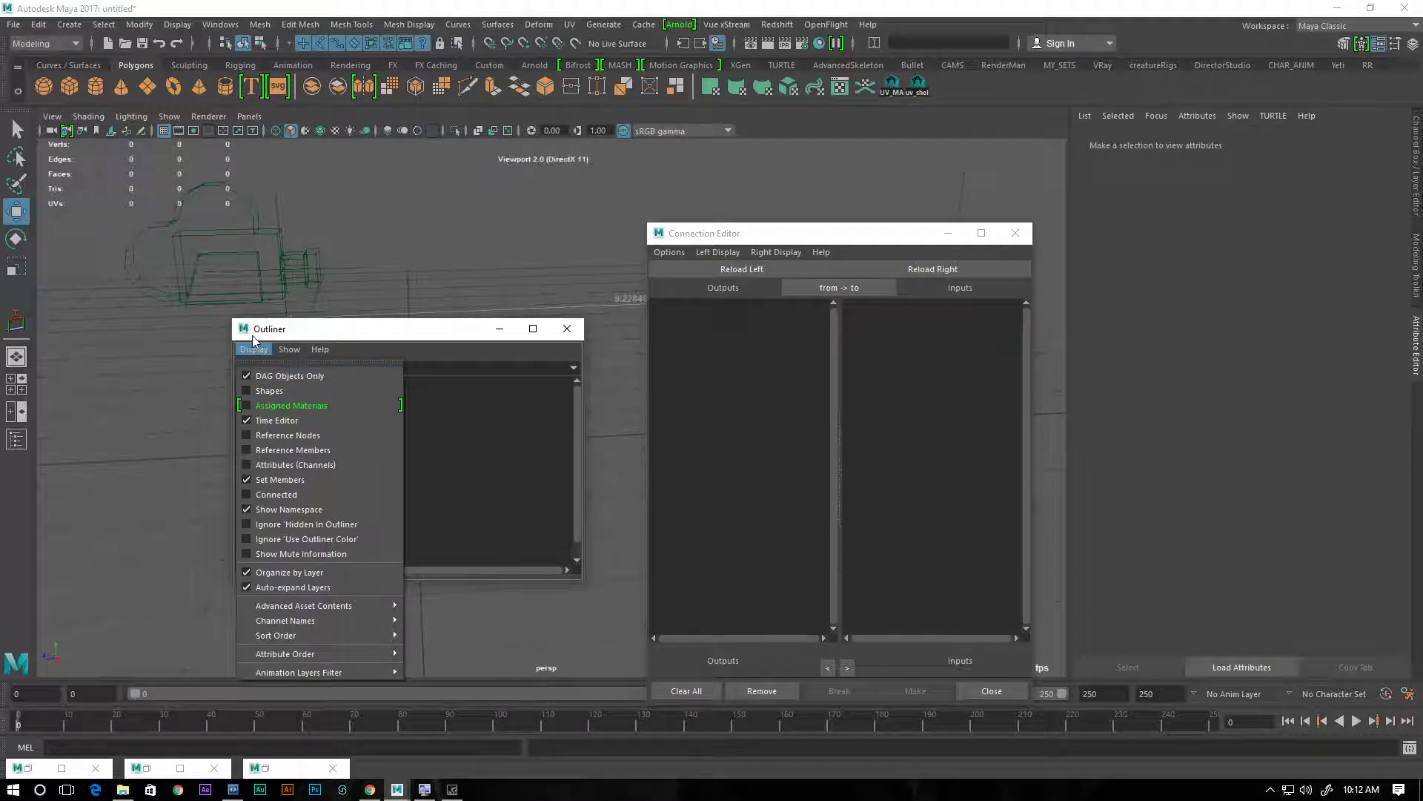
{"action": "left_click", "coordinate": [251, 391]}
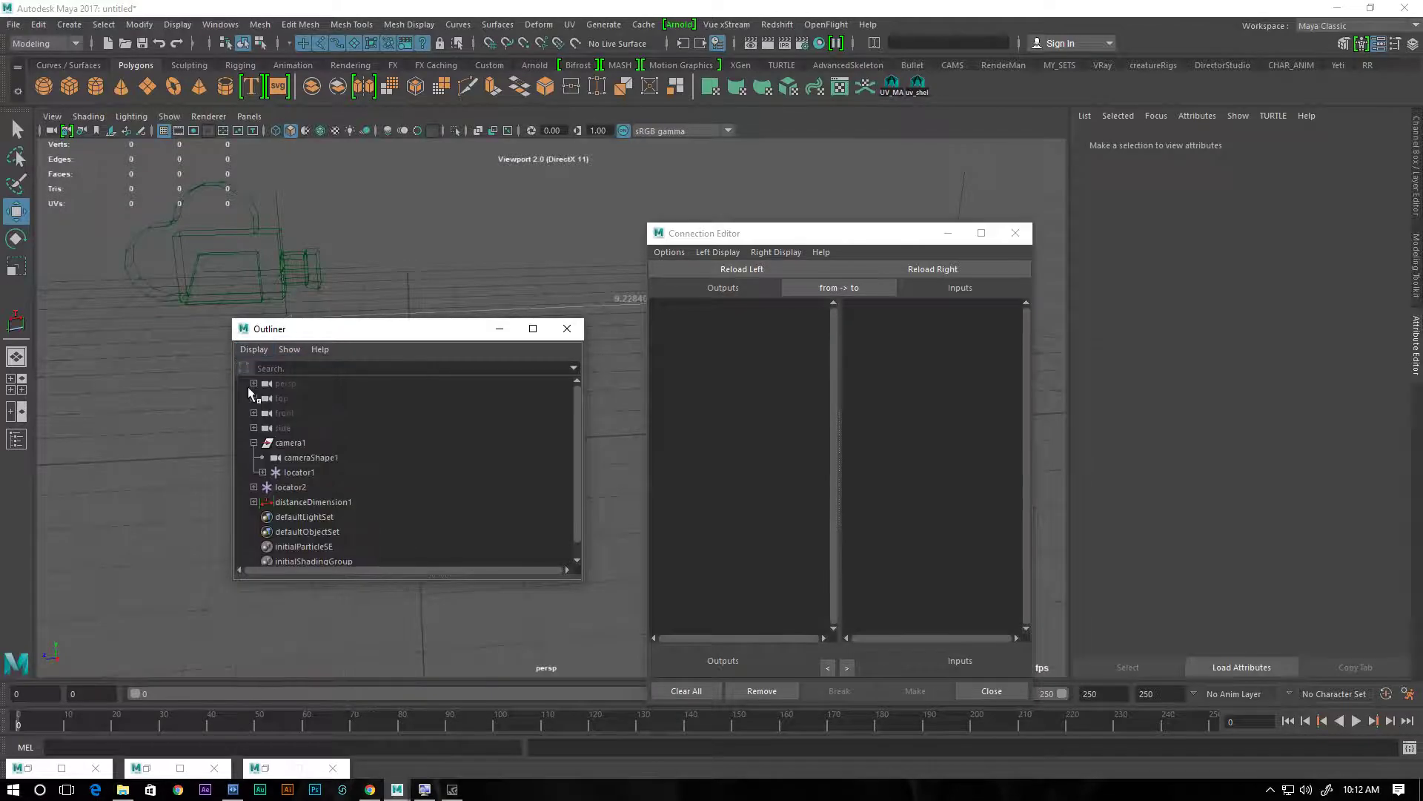
{"action": "left_click", "coordinate": [289, 459]}
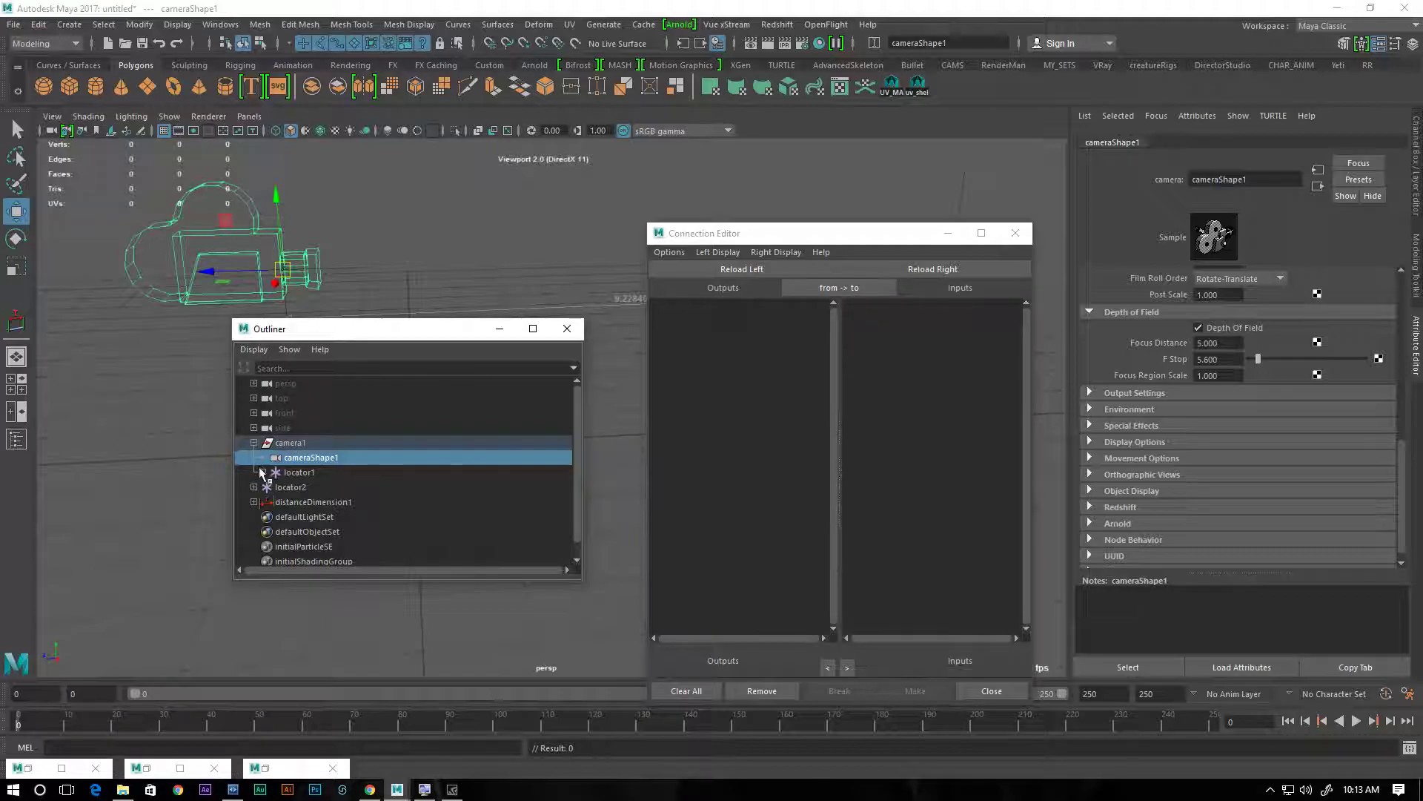
{"action": "left_click", "coordinate": [950, 269]}
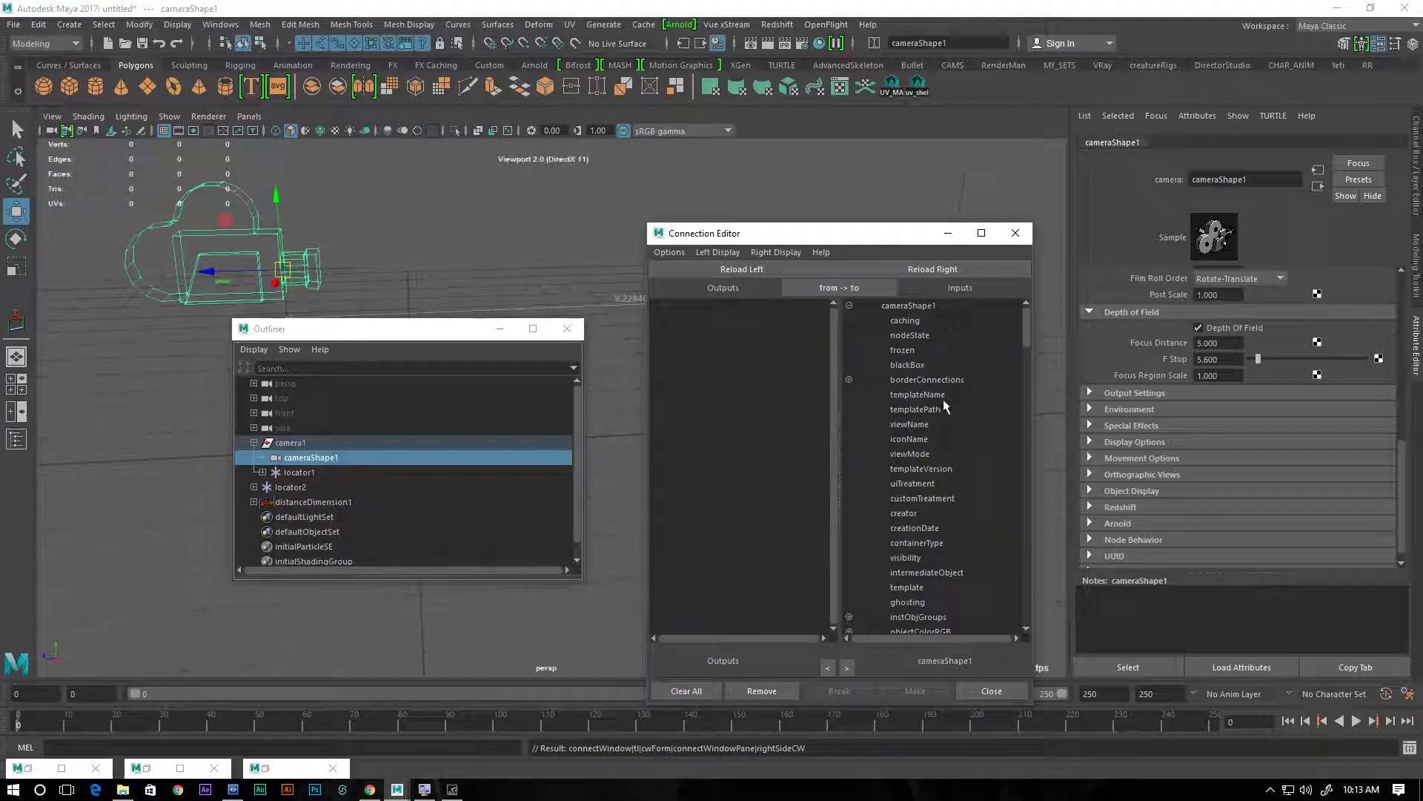
Expand distanceDimension1 and load distanceDimensionShape1 as the output side of the Connection Editor
{"action": "left_click", "coordinate": [250, 502]}
{"action": "left_click", "coordinate": [325, 517]}
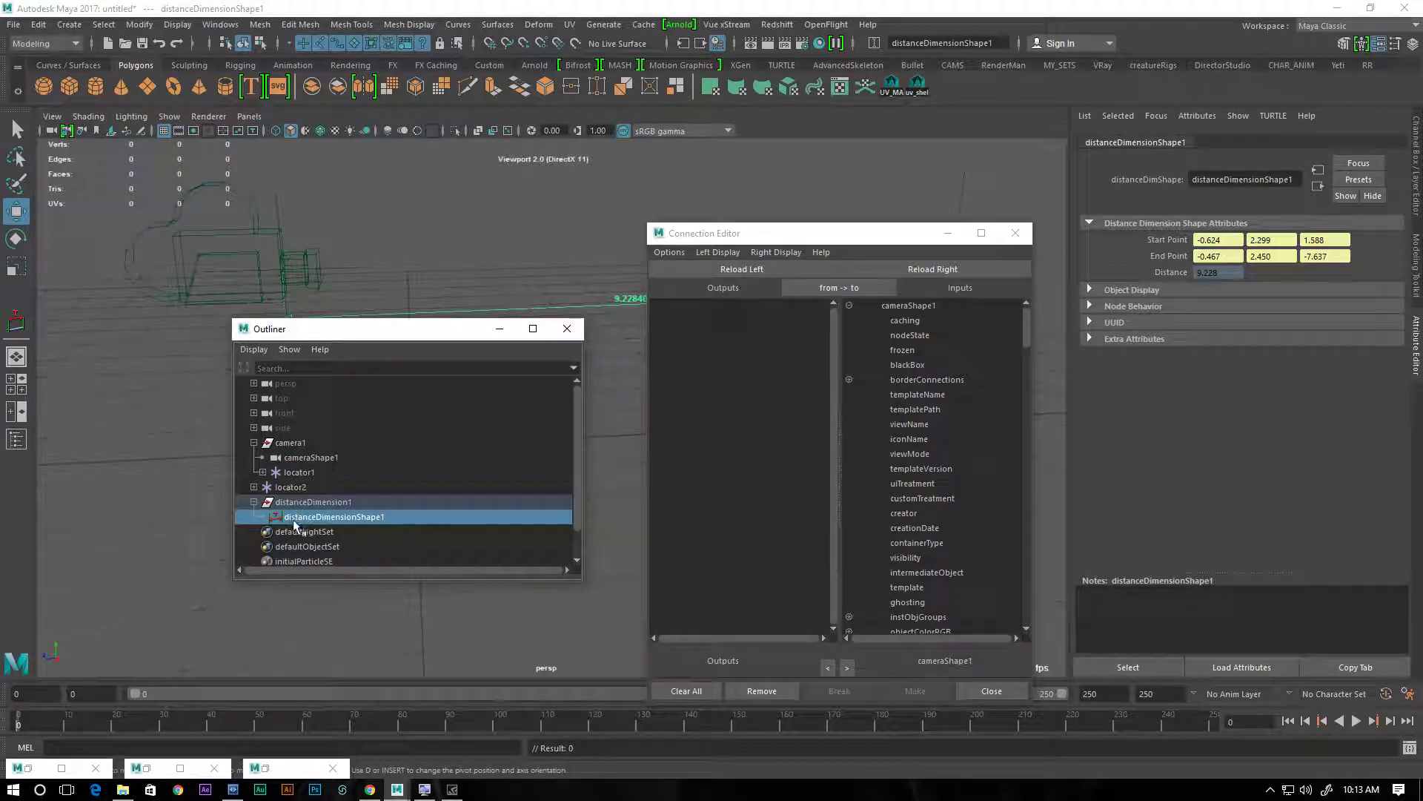
{"action": "left_click", "coordinate": [731, 268]}
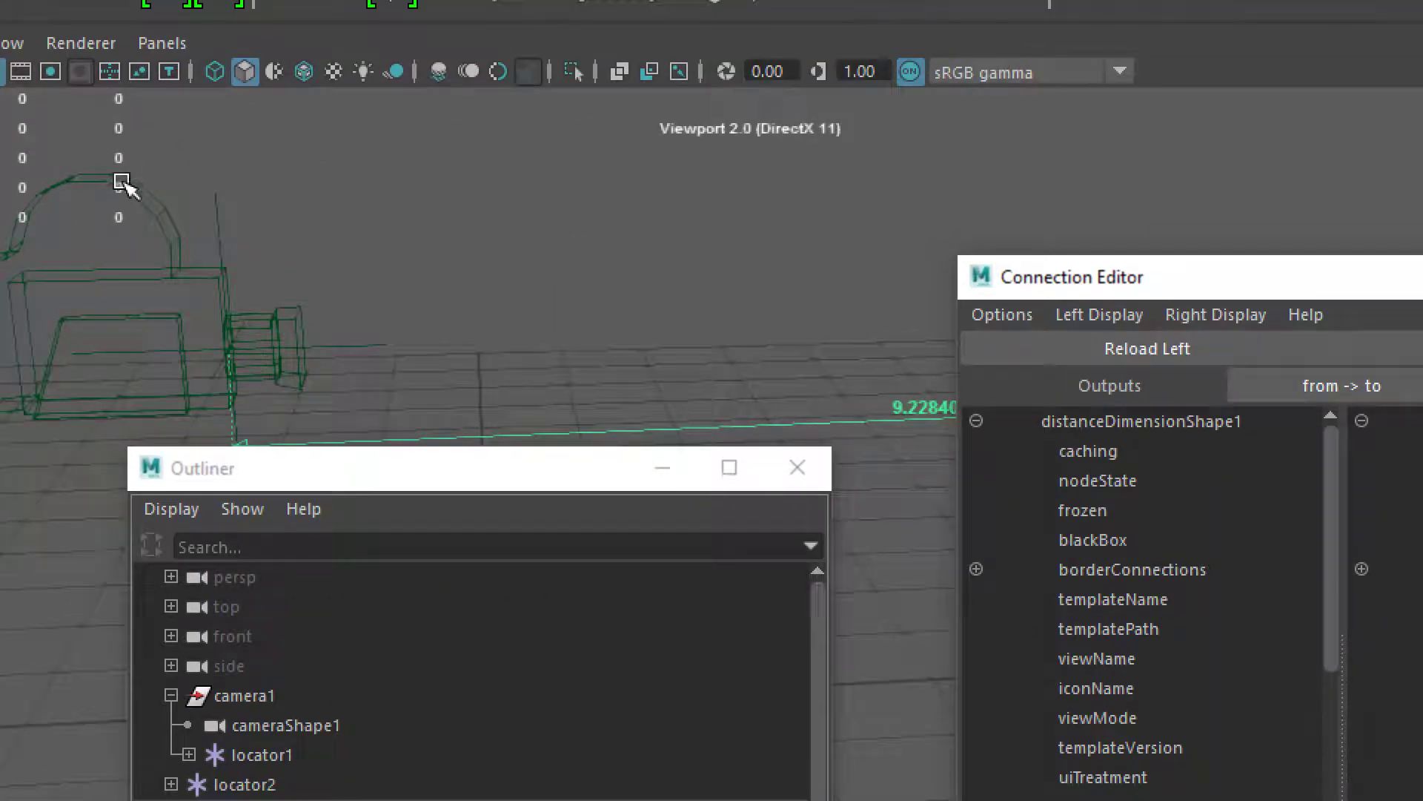
Connect the distance output of distanceDimensionShape1 to the focusDistance input of cameraShape1 and close the Connection Editor
{"action": "left_click", "coordinate": [236, 726]}
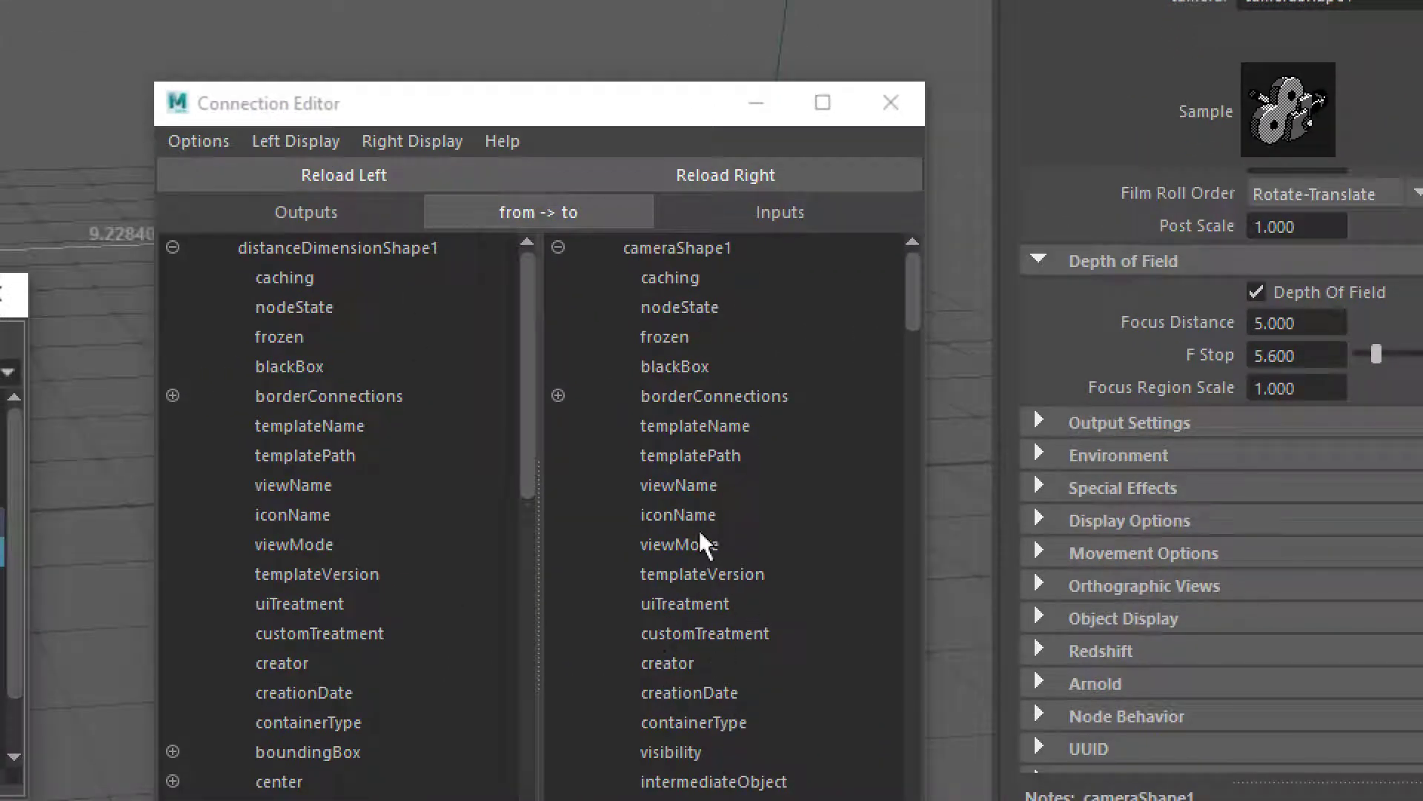
{"action": "left_click_drag", "start_coordinate": [540, 114], "coordinate": [560, 35]}
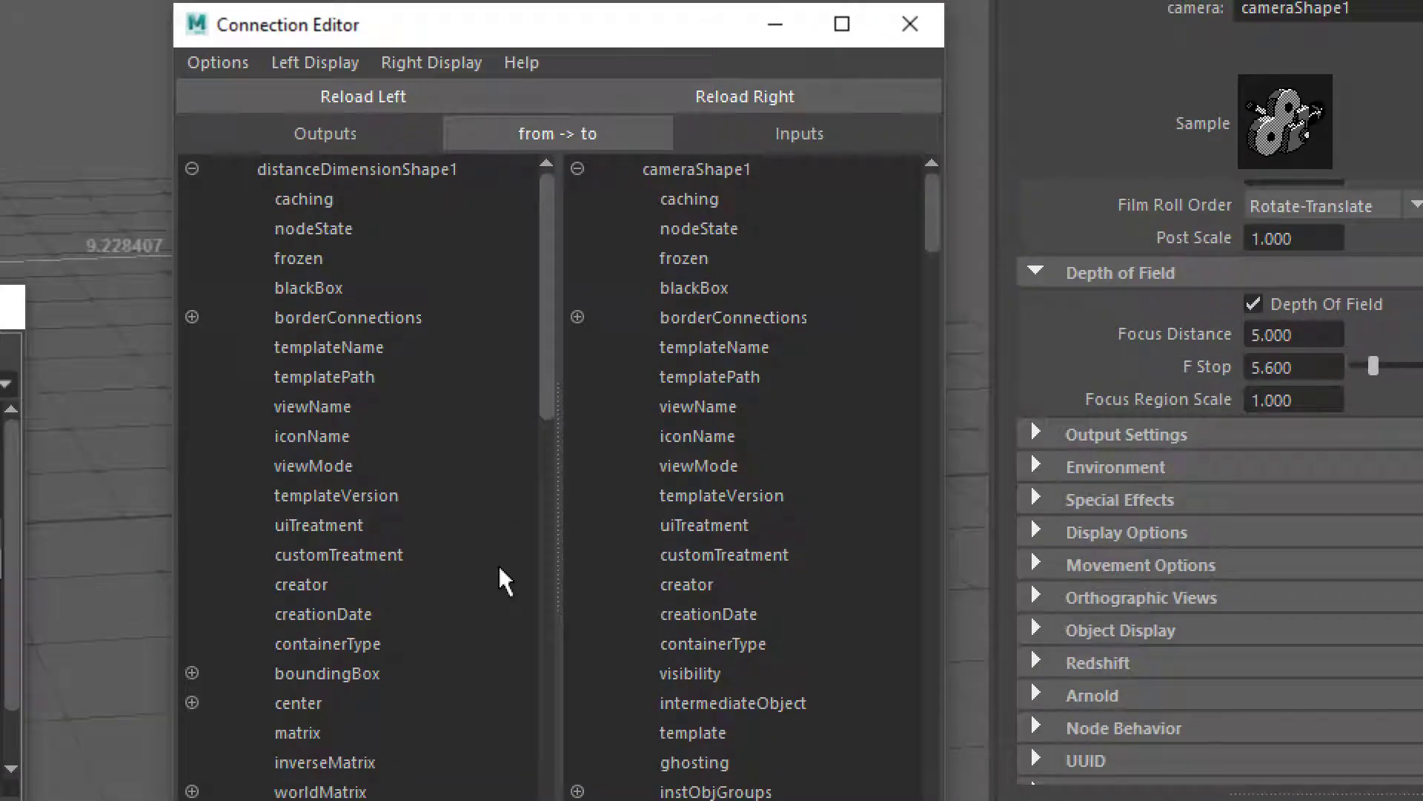
{"action": "scroll", "coordinate": [498, 570], "scroll_direction": "down", "scroll_amount": 5}
{"action": "scroll", "coordinate": [500, 572], "scroll_direction": "down", "scroll_amount": 6}
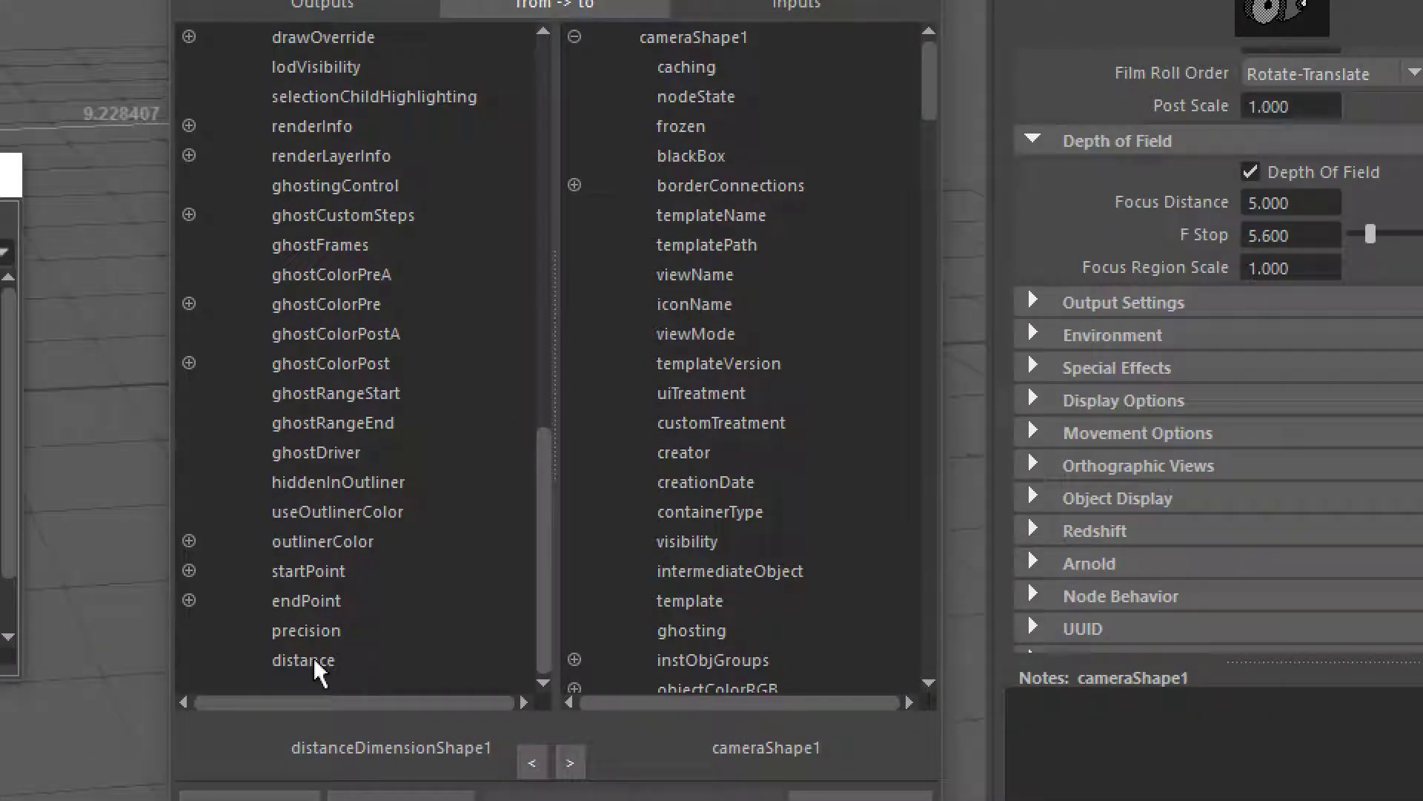
{"action": "left_click", "coordinate": [304, 665]}
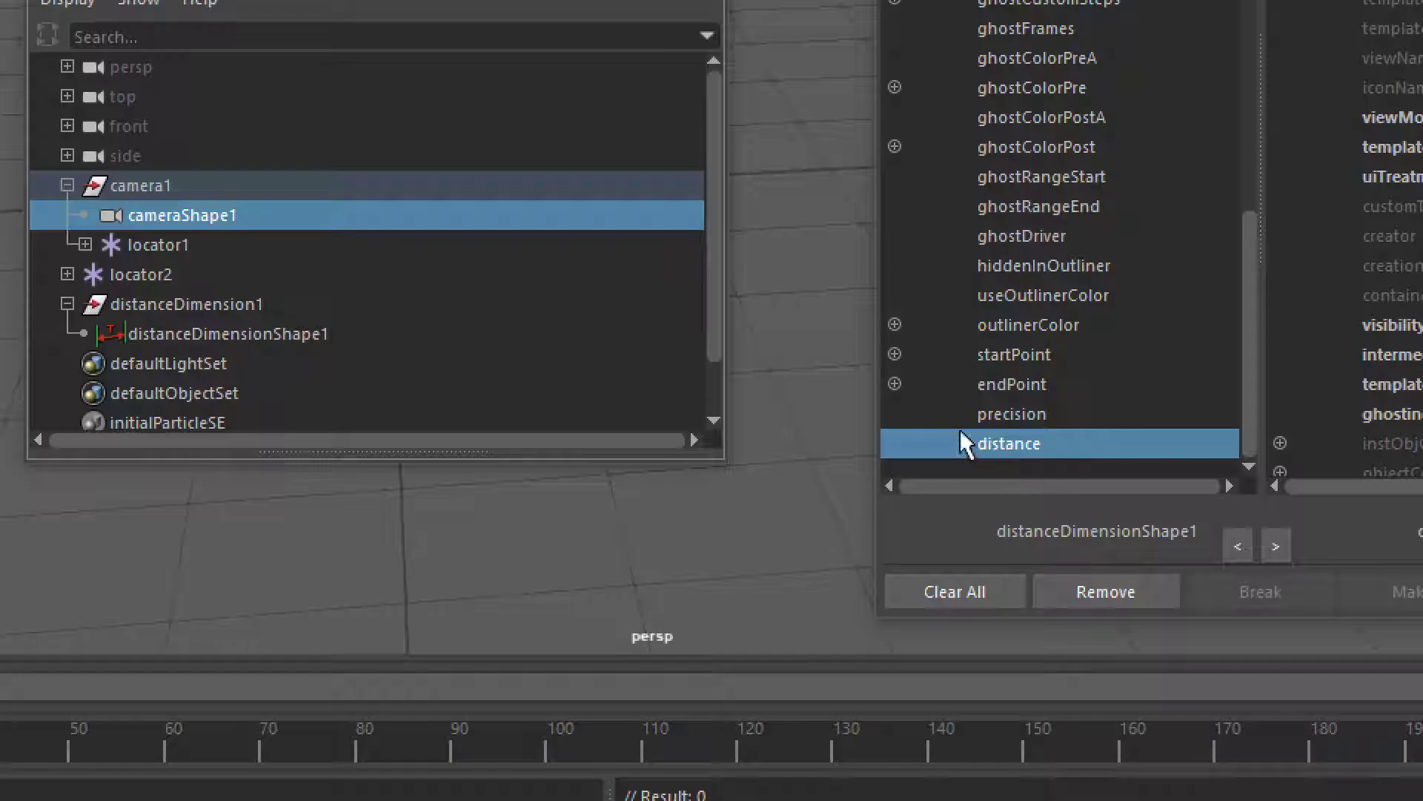
{"action": "scroll", "coordinate": [824, 323], "scroll_direction": "down", "scroll_amount": 10}
{"action": "scroll", "coordinate": [825, 326], "scroll_direction": "down", "scroll_amount": 5}
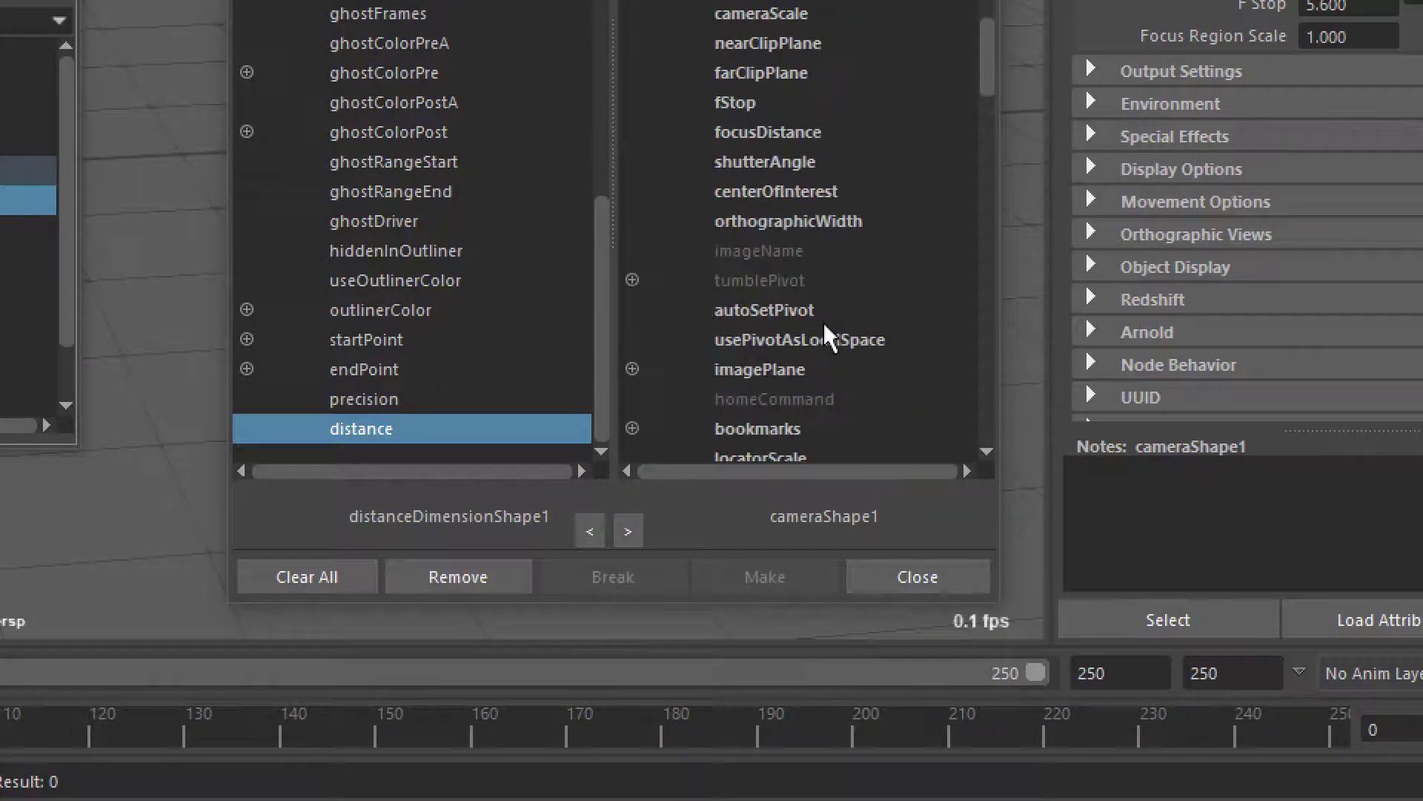
{"action": "left_click", "coordinate": [763, 130]}
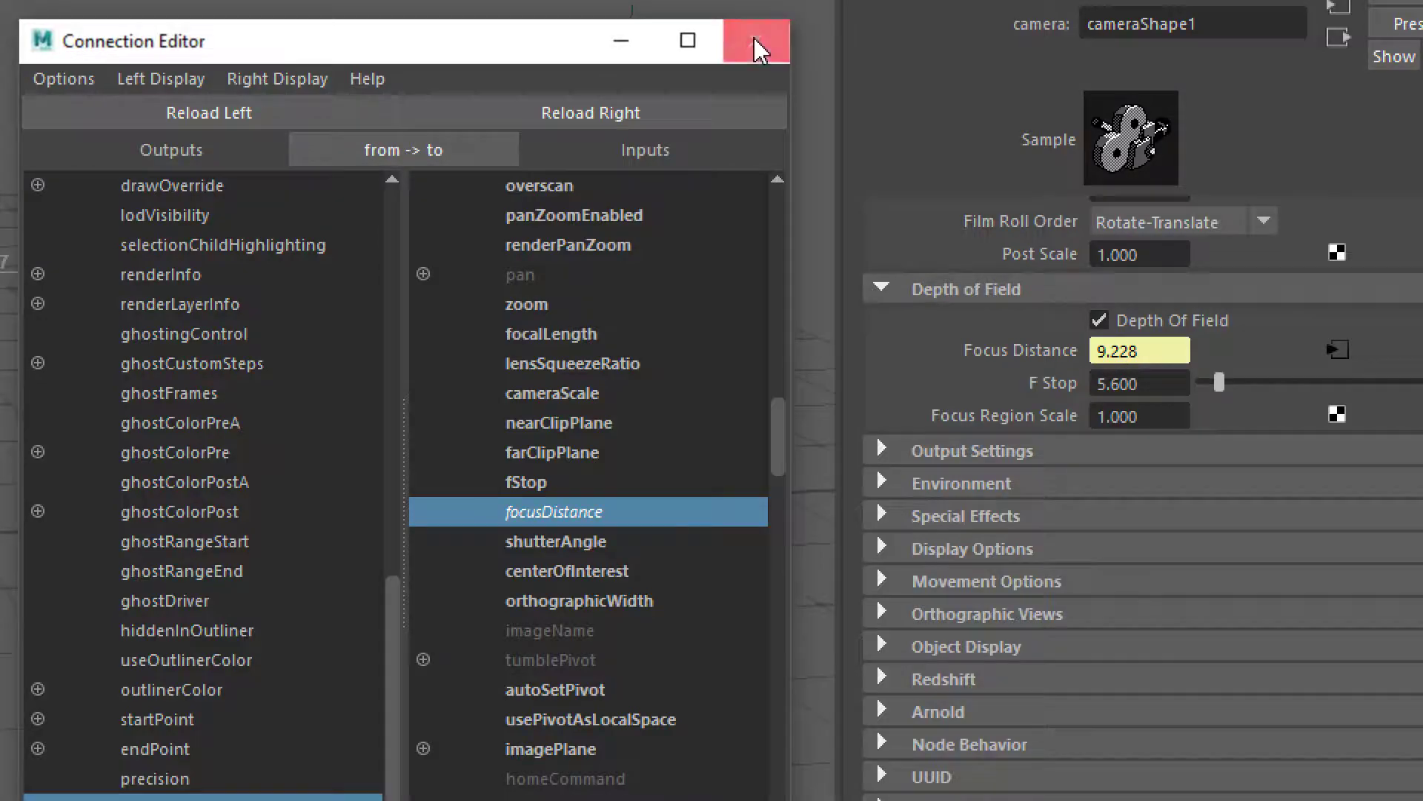
{"action": "left_click", "coordinate": [633, 47]}
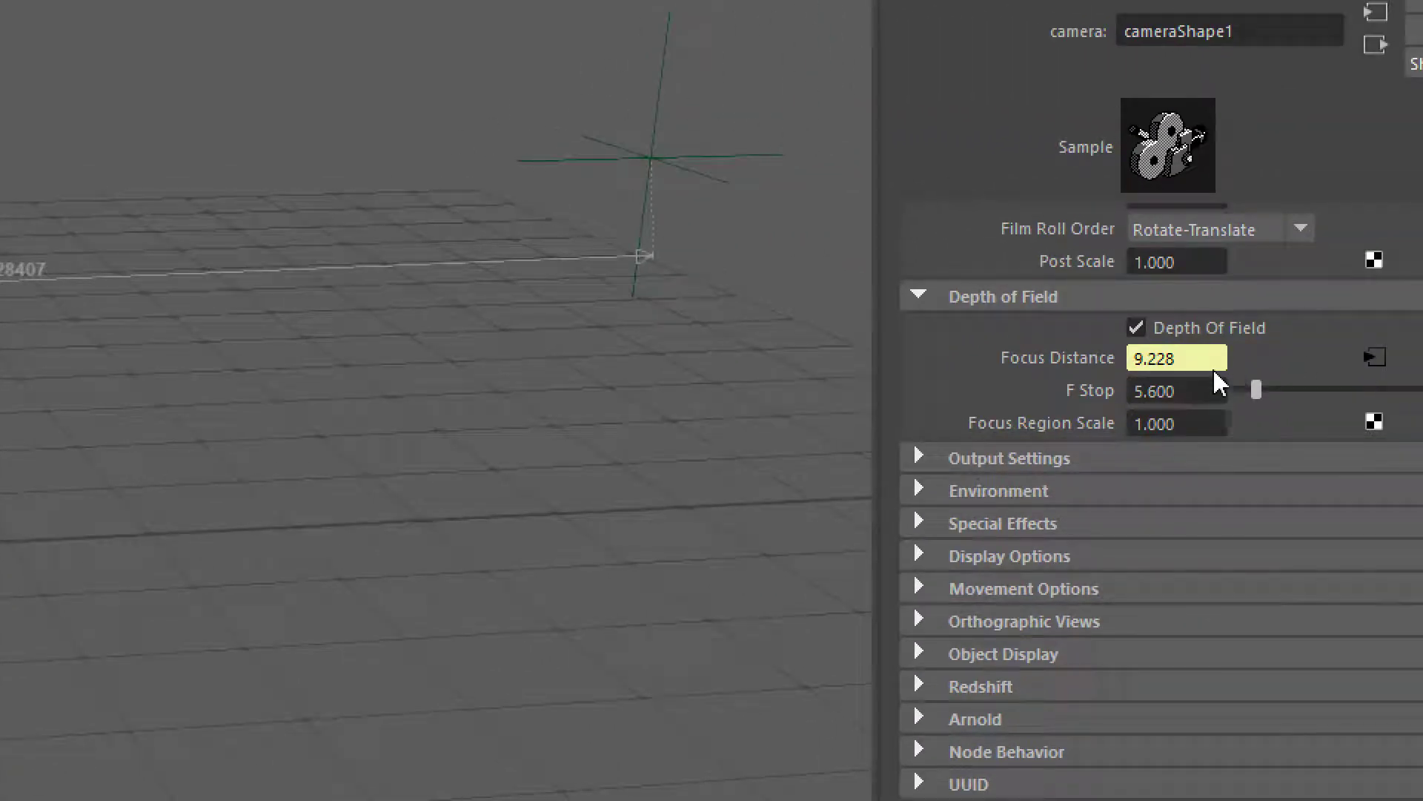
Shift the Outliner out of the way and move camera1 backward along Z to about 10.07 units from locator2
{"action": "left_click", "coordinate": [652, 152]}
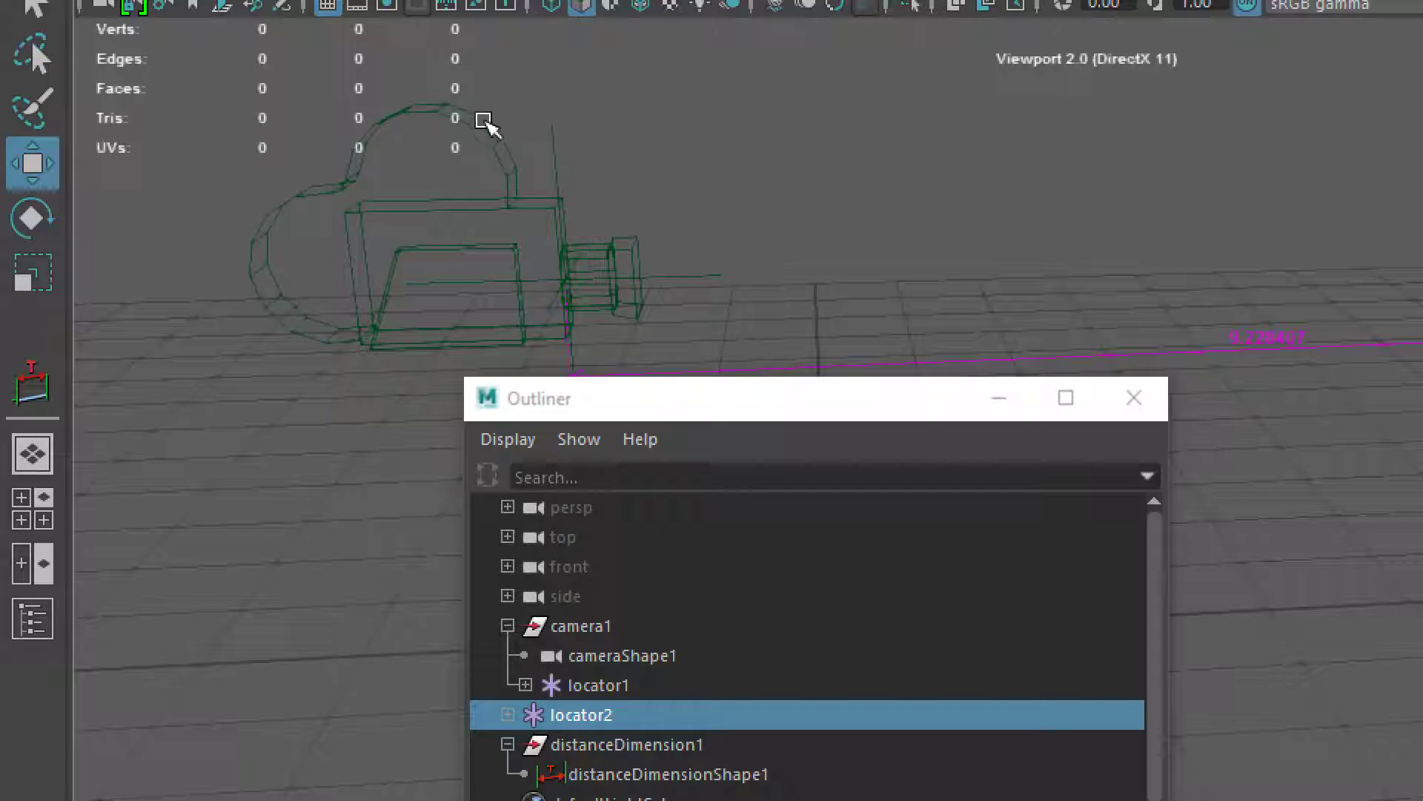
{"action": "left_click", "coordinate": [92, 121]}
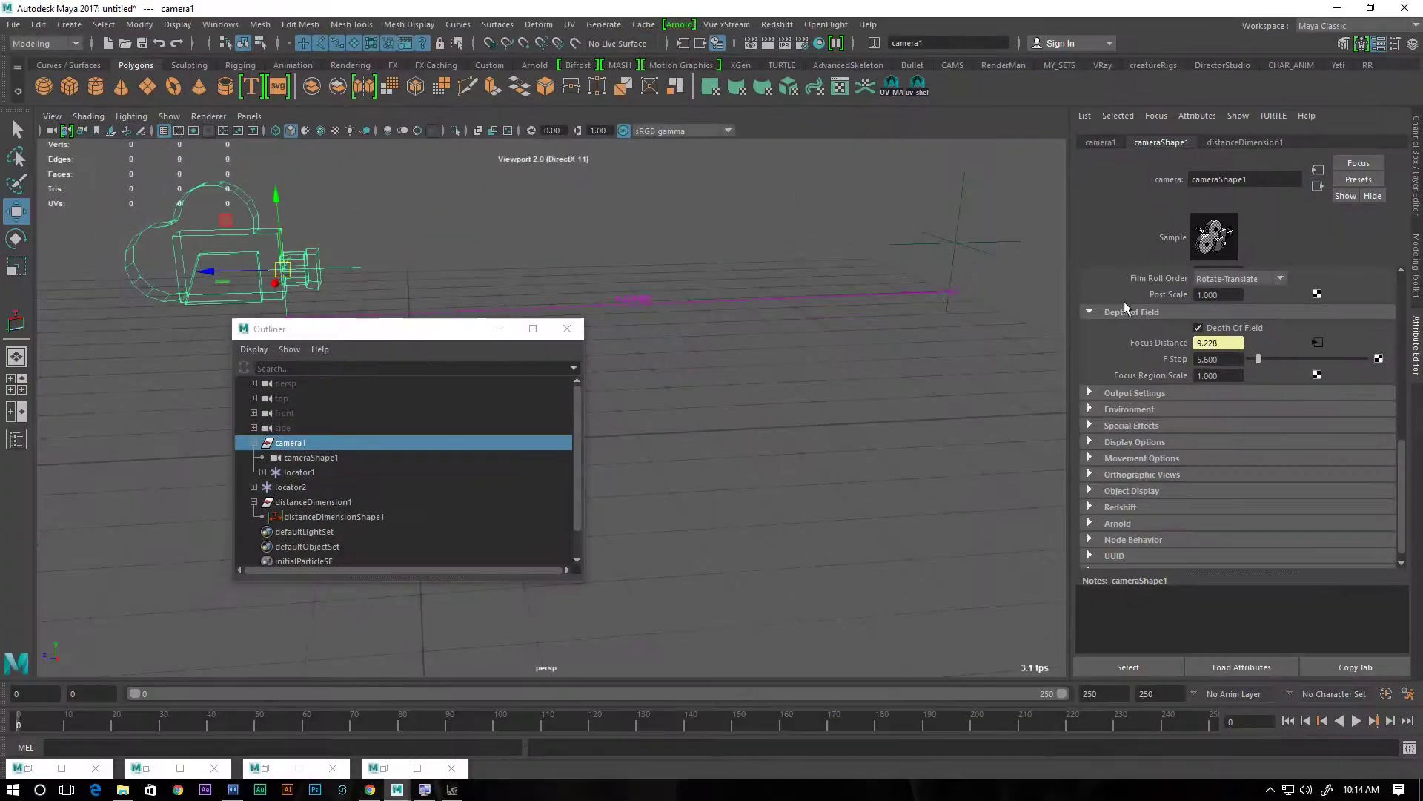
{"action": "left_click_drag", "start_coordinate": [478, 330], "coordinate": [541, 432]}
{"action": "left_click_drag", "start_coordinate": [283, 269], "coordinate": [214, 269]}
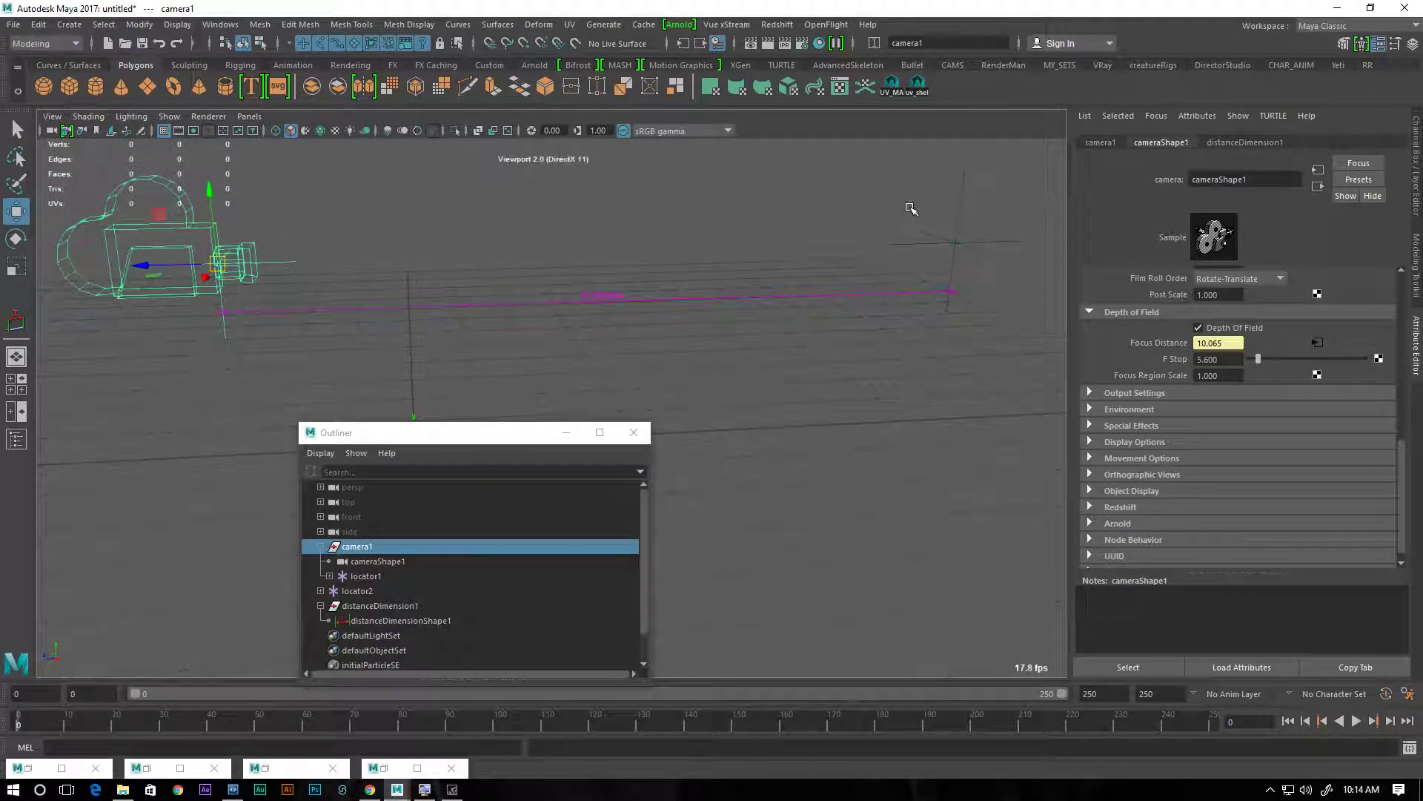
Slide locator2 along Z toward the camera, to a distance of about 5.93 units
{"action": "left_click", "coordinate": [962, 213]}
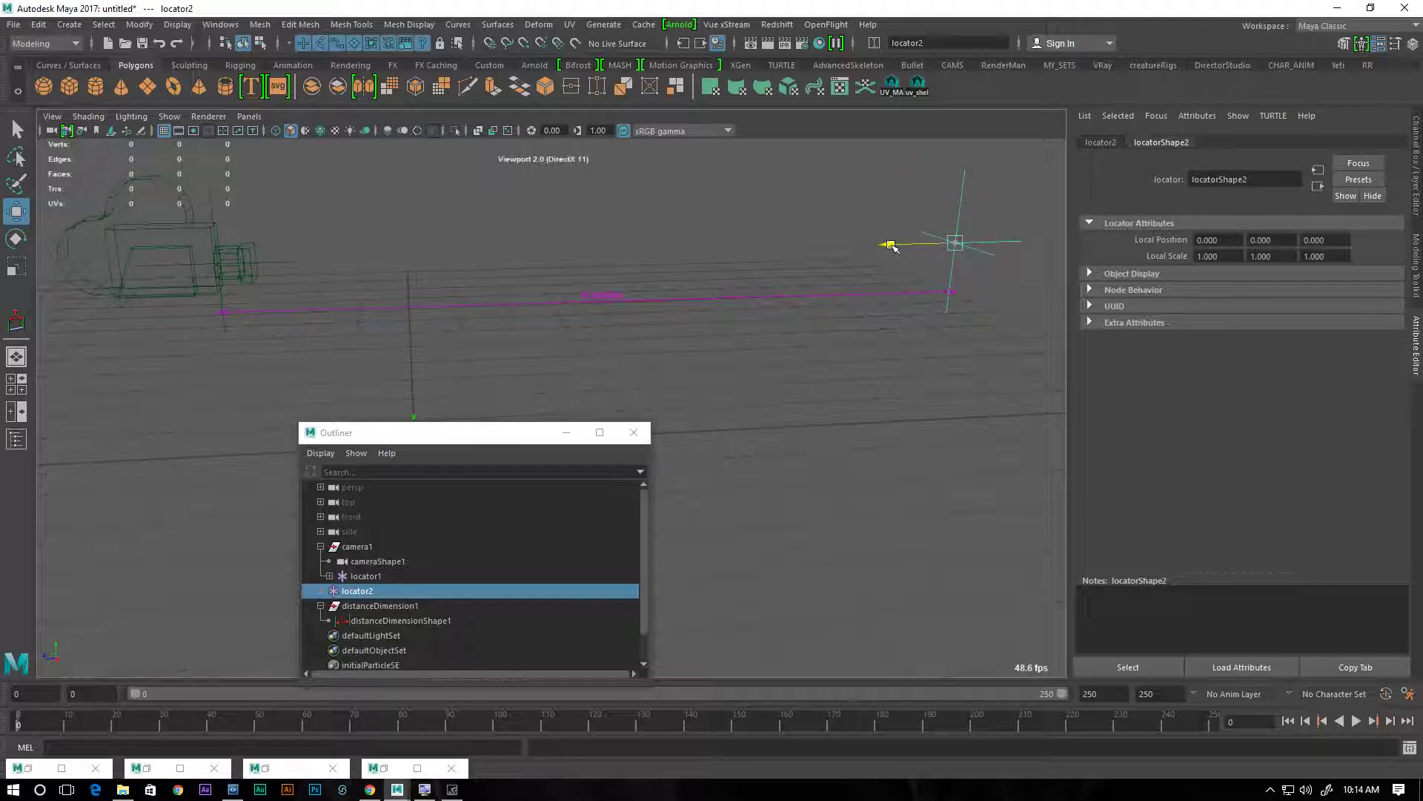
{"action": "left_click_drag", "start_coordinate": [889, 245], "coordinate": [454, 255]}
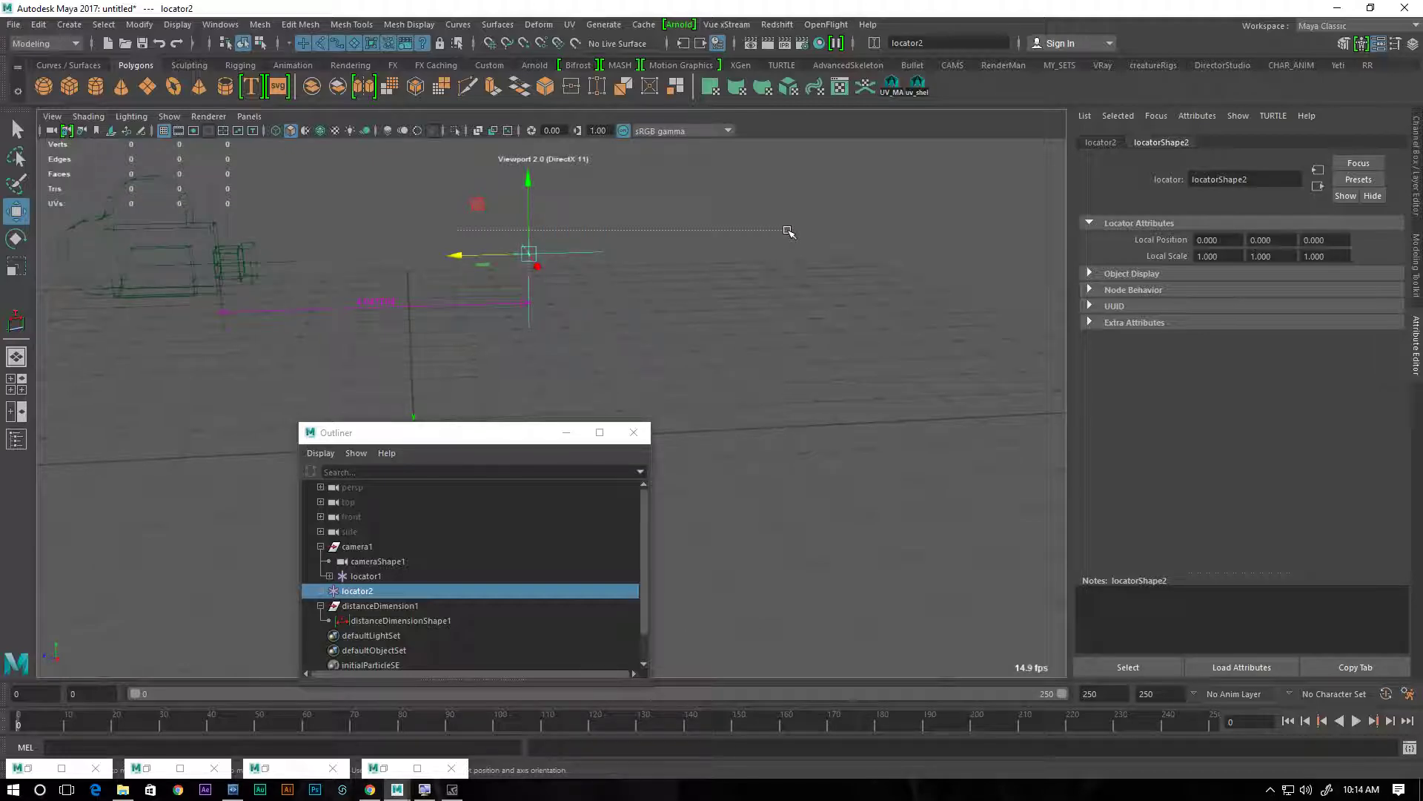
{"action": "left_click_drag", "start_coordinate": [460, 254], "coordinate": [603, 260]}
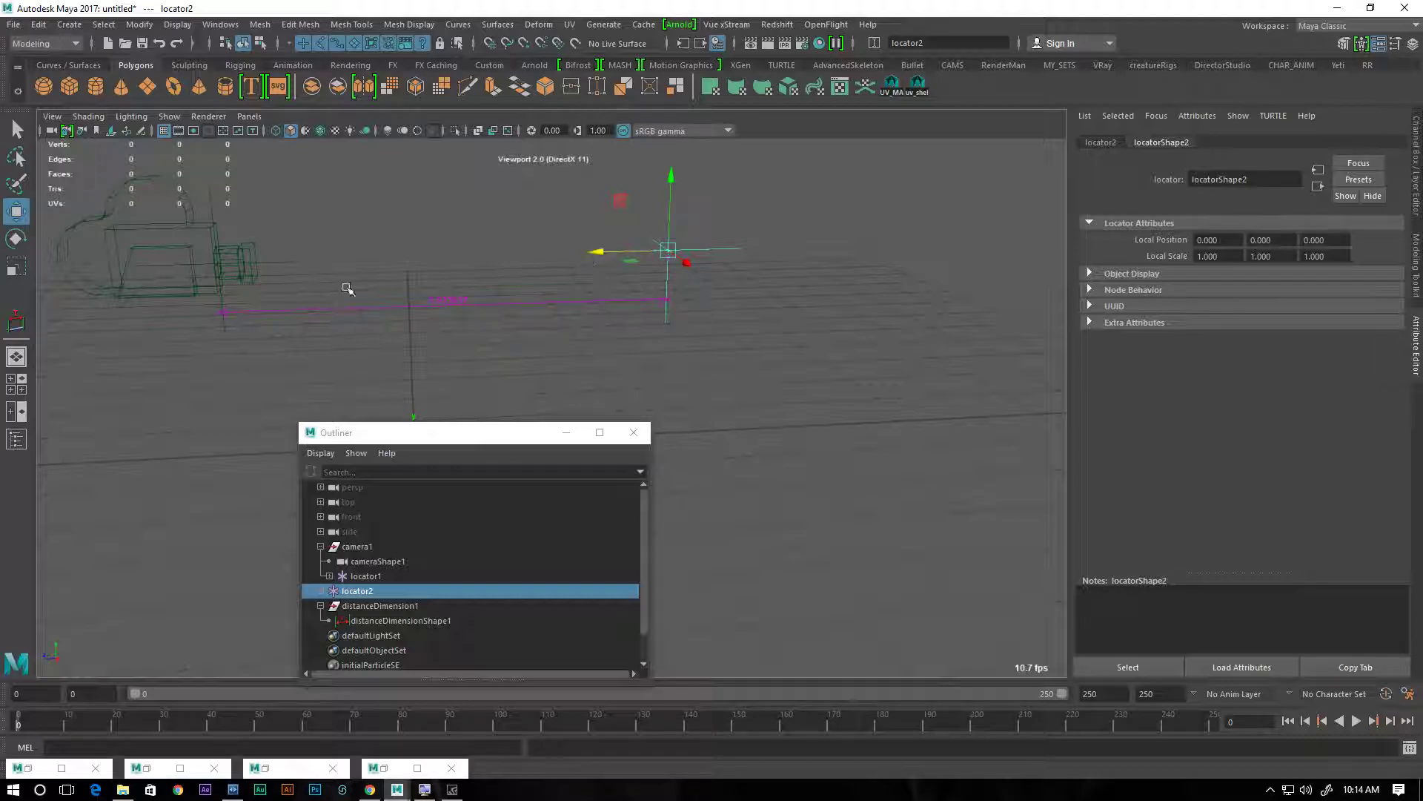
Create a polygon cube and a polygon cylinder, minimize the Outliner and move the cylinder along Z behind the cube
{"action": "left_click", "coordinate": [68, 86]}
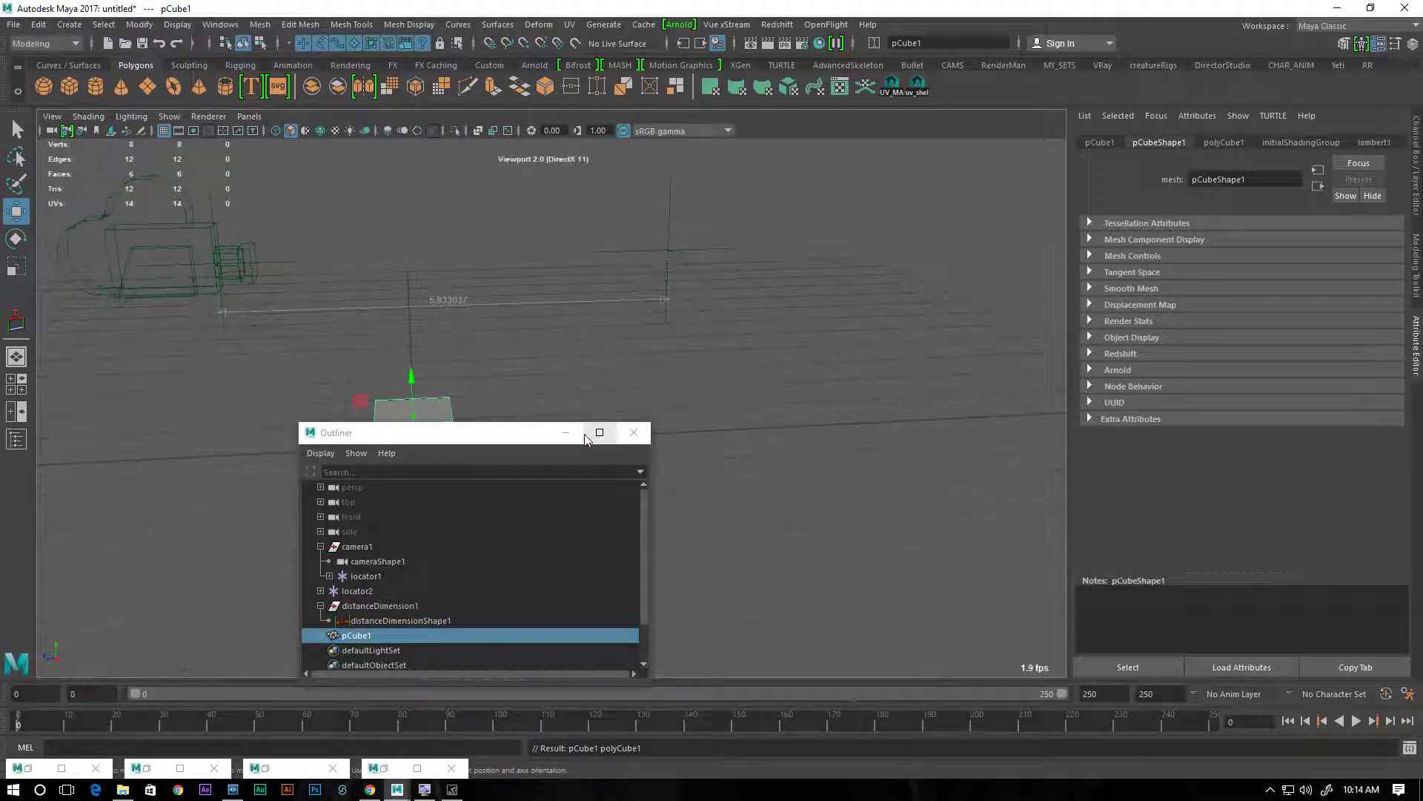
{"action": "left_click", "coordinate": [563, 433]}
{"action": "left_click", "coordinate": [95, 86]}
{"action": "left_click_drag", "start_coordinate": [340, 447], "coordinate": [603, 436]}
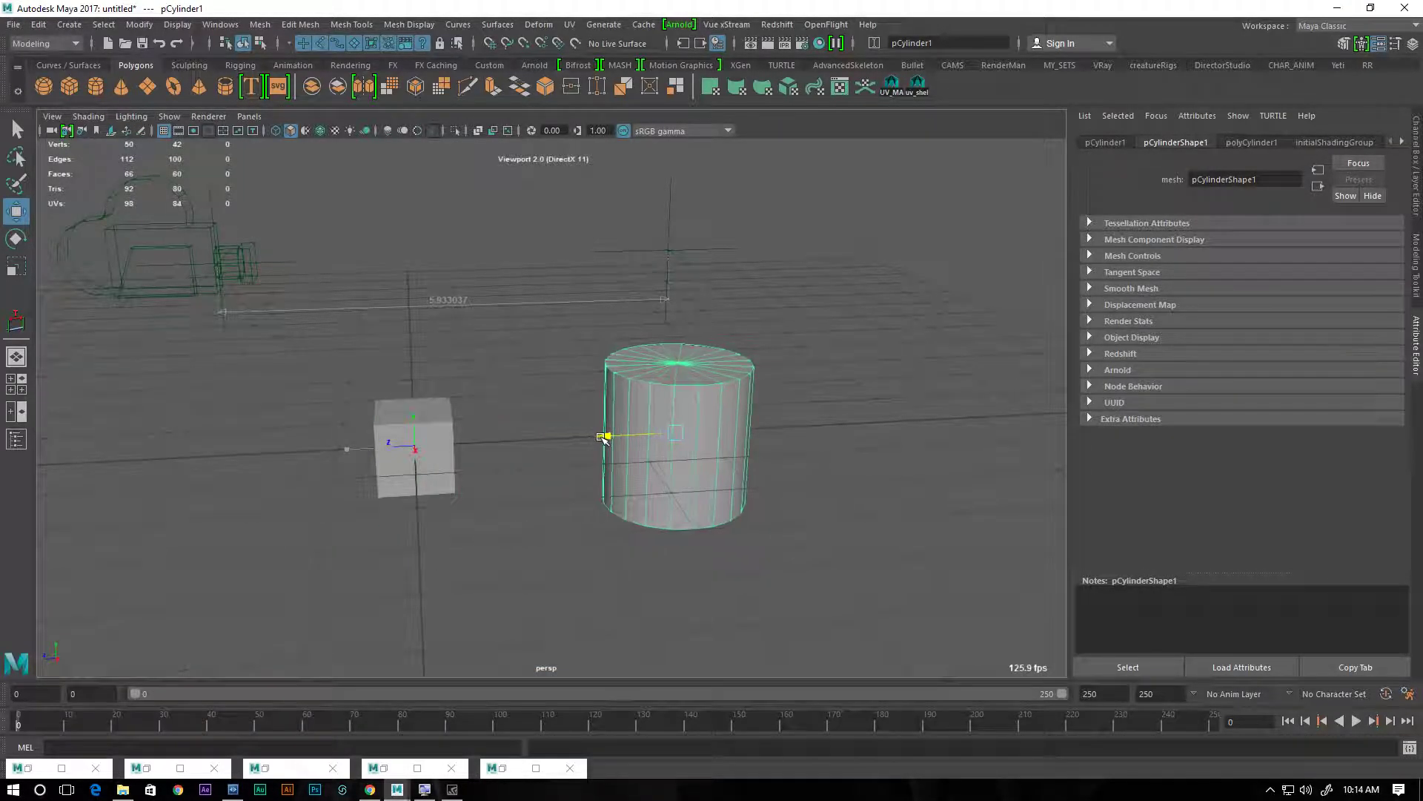
Look through camera1 in a maximized view, frame the cube and cylinder, and clear the selection
{"action": "key", "text": "space"}
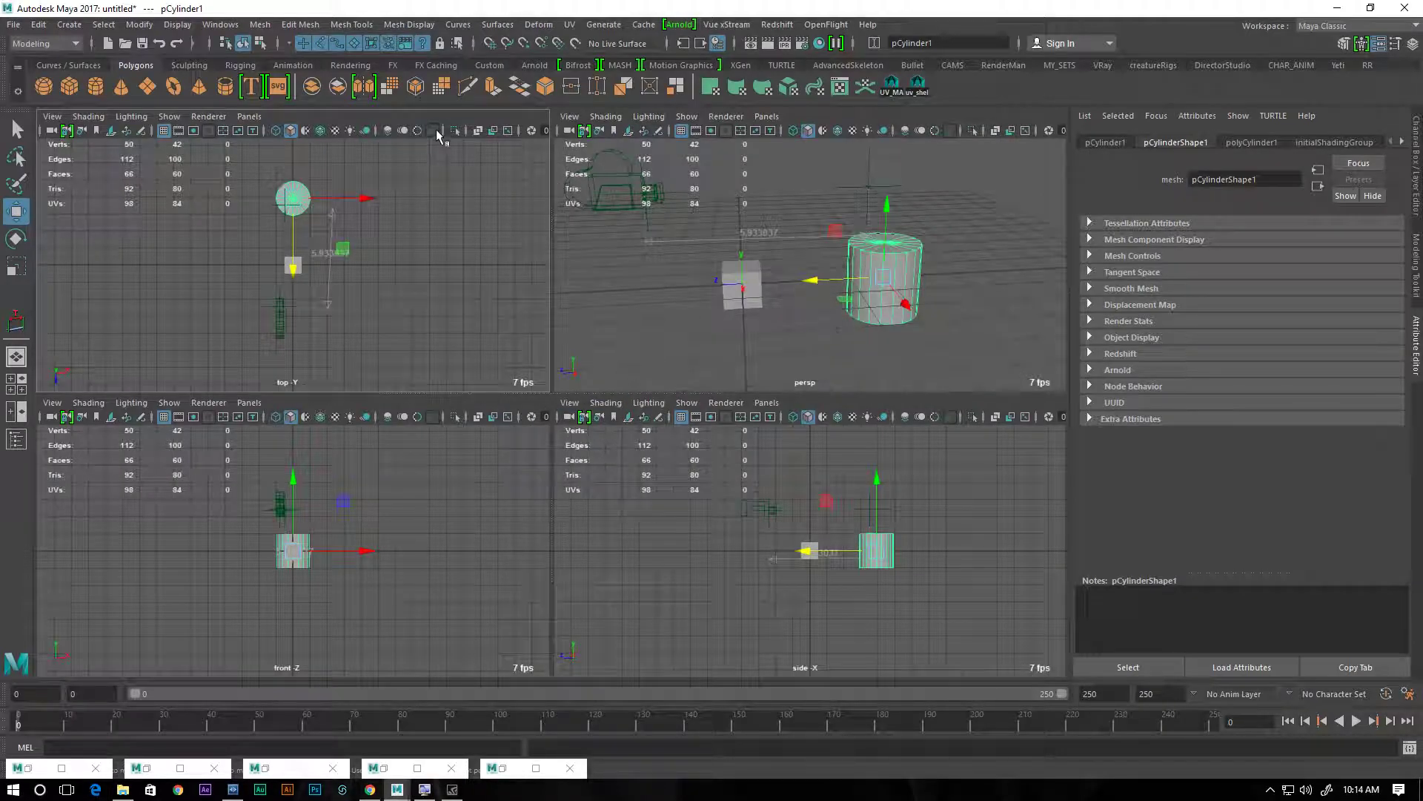
{"action": "left_click", "coordinate": [256, 119]}
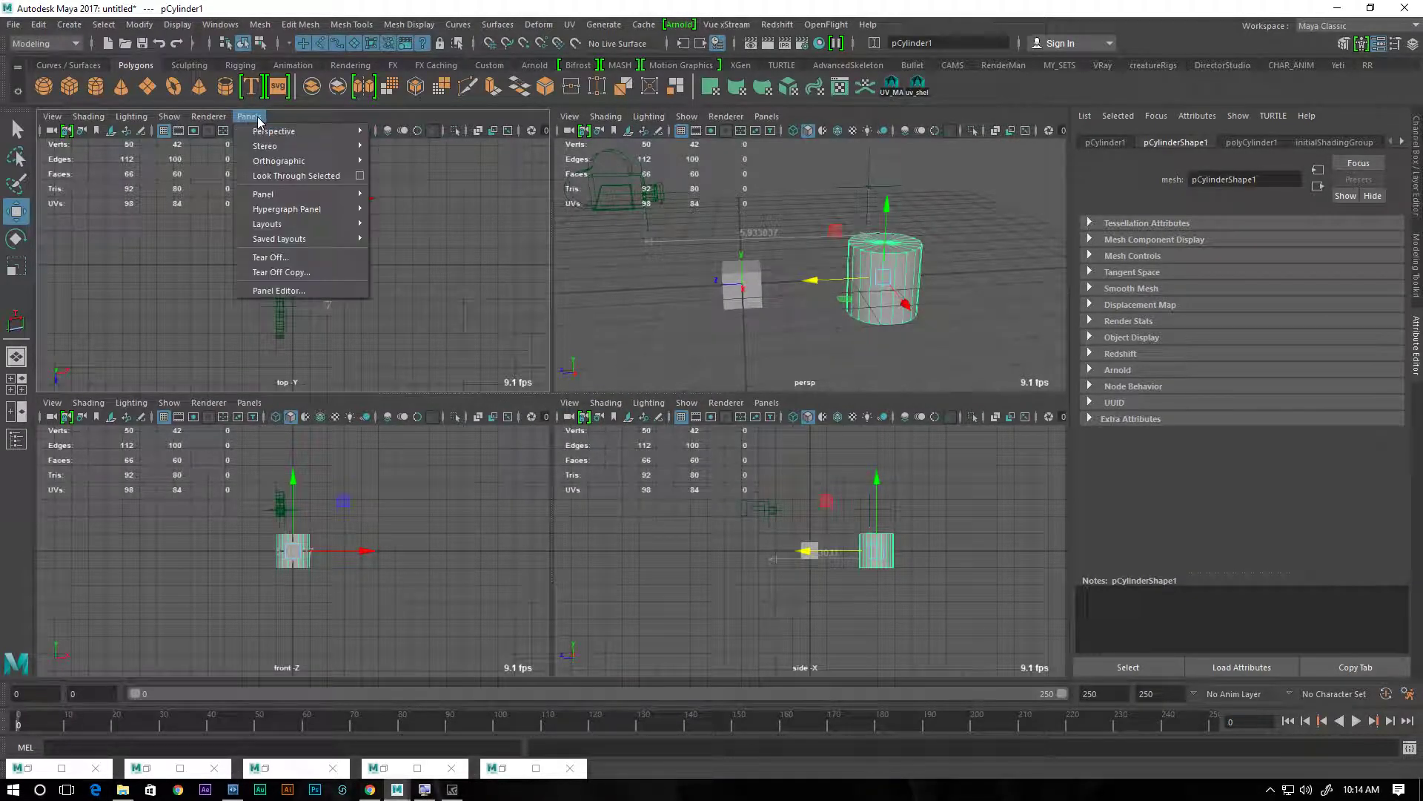
{"action": "left_click", "coordinate": [404, 132]}
{"action": "left_click_drag", "start_coordinate": [469, 305], "coordinate": [299, 264], "text": "alt"}
{"action": "key", "text": "space"}
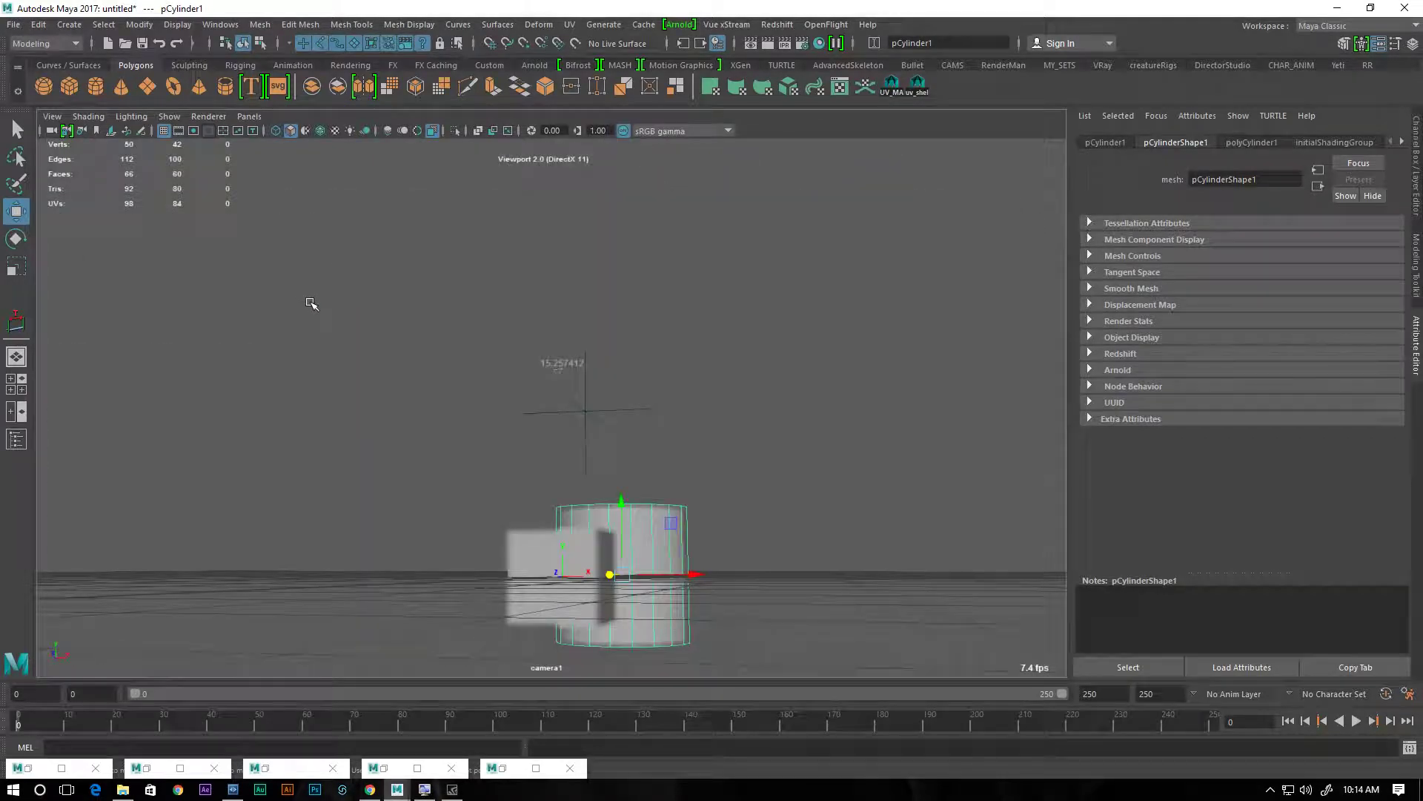
{"action": "left_click_drag", "start_coordinate": [521, 476], "coordinate": [484, 476], "text": "alt"}
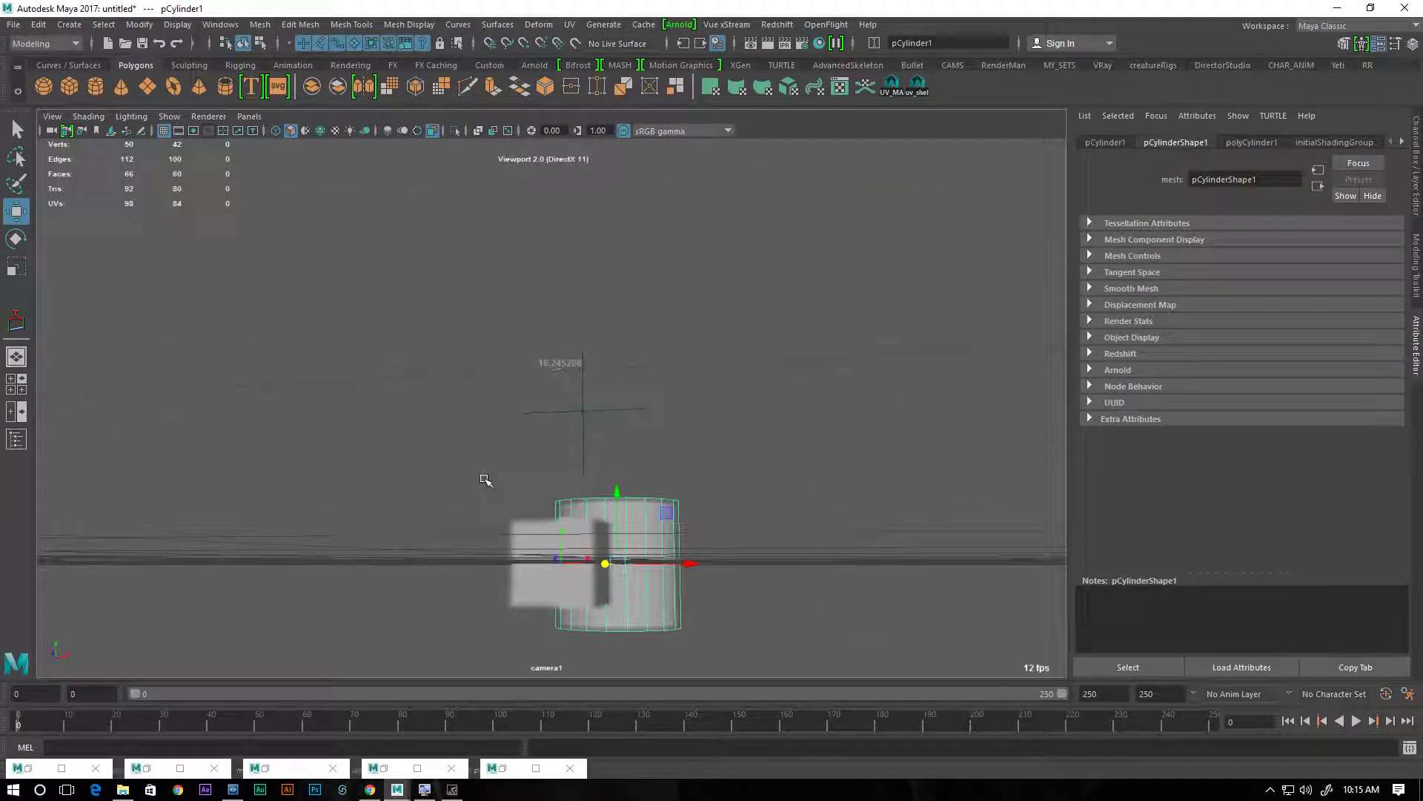
{"action": "mouse_move", "coordinate": [646, 453]}
{"action": "left_mouse_down", "text": "alt"}
{"action": "mouse_move", "coordinate": [666, 463]}
{"action": "mouse_move", "coordinate": [637, 442]}
{"action": "left_mouse_up", "text": "alt"}
{"action": "left_click", "coordinate": [635, 439]}
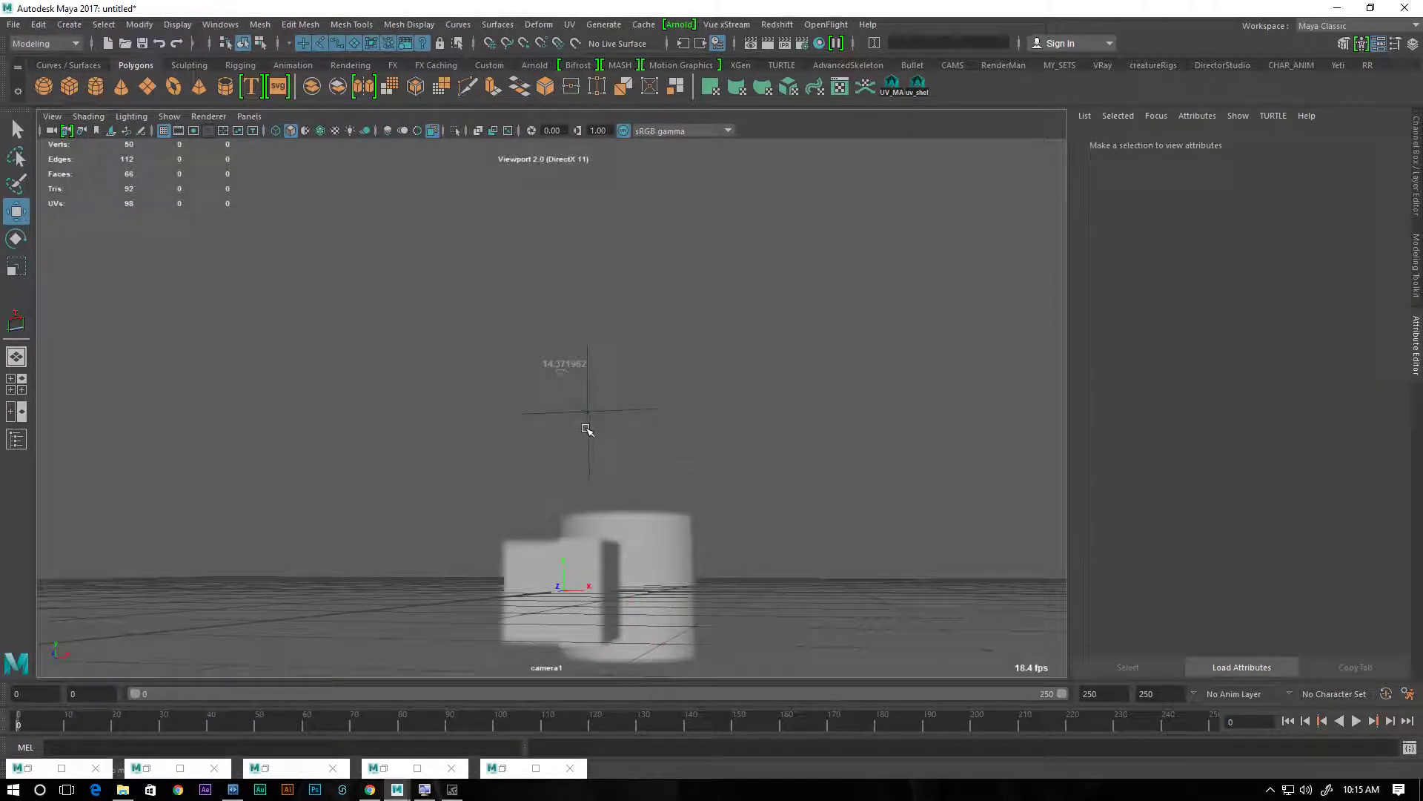
Select locator2 and move it down onto the upper front corner of the cube
{"action": "left_click", "coordinate": [584, 428]}
{"action": "left_click_drag", "start_coordinate": [588, 348], "coordinate": [616, 458]}
{"action": "left_click_drag", "start_coordinate": [567, 520], "coordinate": [481, 538]}
{"action": "left_click_drag", "start_coordinate": [507, 437], "coordinate": [506, 469]}
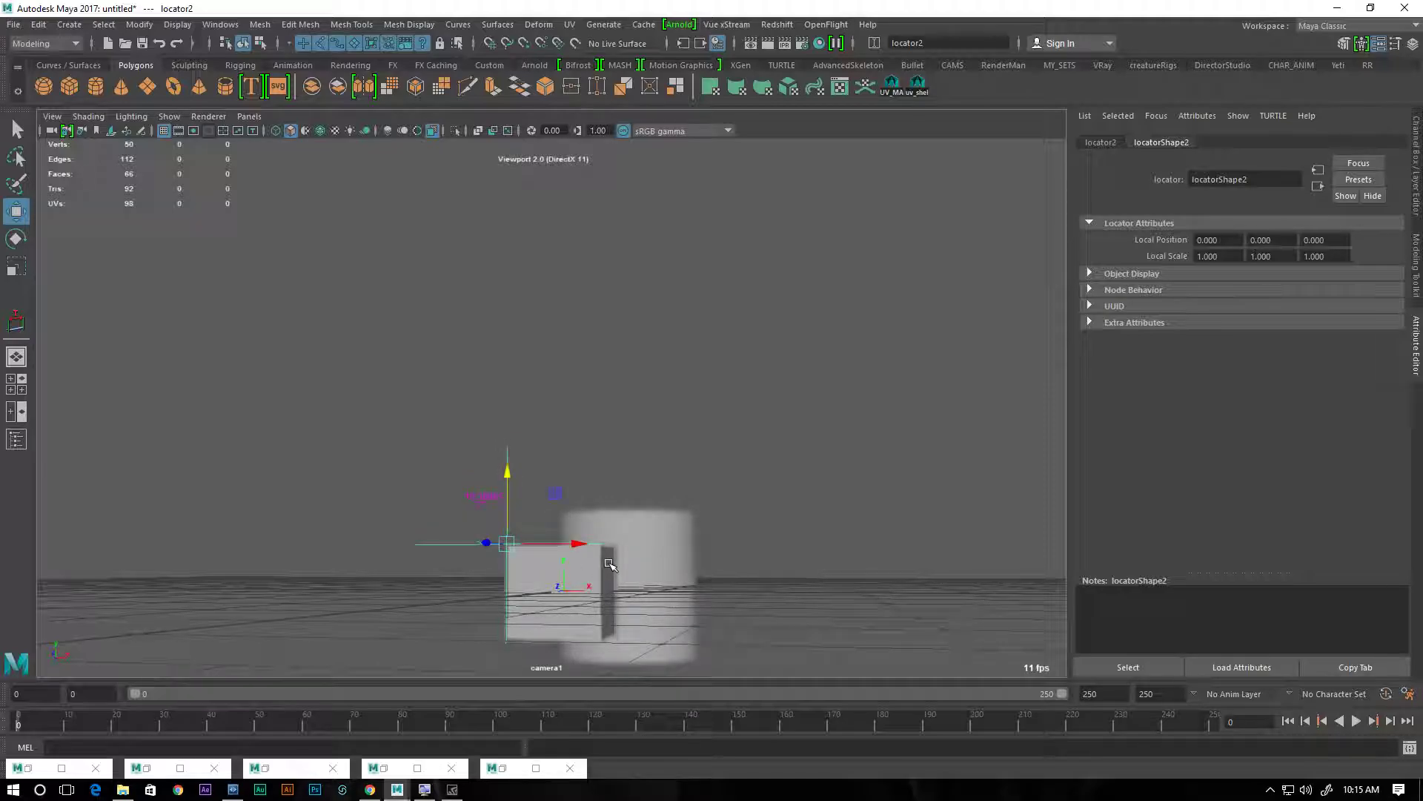
Move locator2 to about X 0.17, Y 1.12, Z 0.11, just above the cube, and show its transform attributes
{"action": "mouse_move", "coordinate": [494, 546]}
{"action": "left_mouse_down"}
{"action": "mouse_move", "coordinate": [576, 554]}
{"action": "mouse_move", "coordinate": [476, 546]}
{"action": "mouse_move", "coordinate": [572, 548]}
{"action": "mouse_move", "coordinate": [490, 554]}
{"action": "mouse_move", "coordinate": [615, 567]}
{"action": "mouse_move", "coordinate": [470, 552]}
{"action": "mouse_move", "coordinate": [601, 557]}
{"action": "mouse_move", "coordinate": [499, 550]}
{"action": "mouse_move", "coordinate": [531, 576]}
{"action": "mouse_move", "coordinate": [602, 575]}
{"action": "mouse_move", "coordinate": [506, 574]}
{"action": "mouse_move", "coordinate": [632, 576]}
{"action": "mouse_move", "coordinate": [511, 578]}
{"action": "mouse_move", "coordinate": [662, 579]}
{"action": "mouse_move", "coordinate": [500, 580]}
{"action": "mouse_move", "coordinate": [546, 492]}
{"action": "mouse_move", "coordinate": [499, 527]}
{"action": "left_mouse_up"}
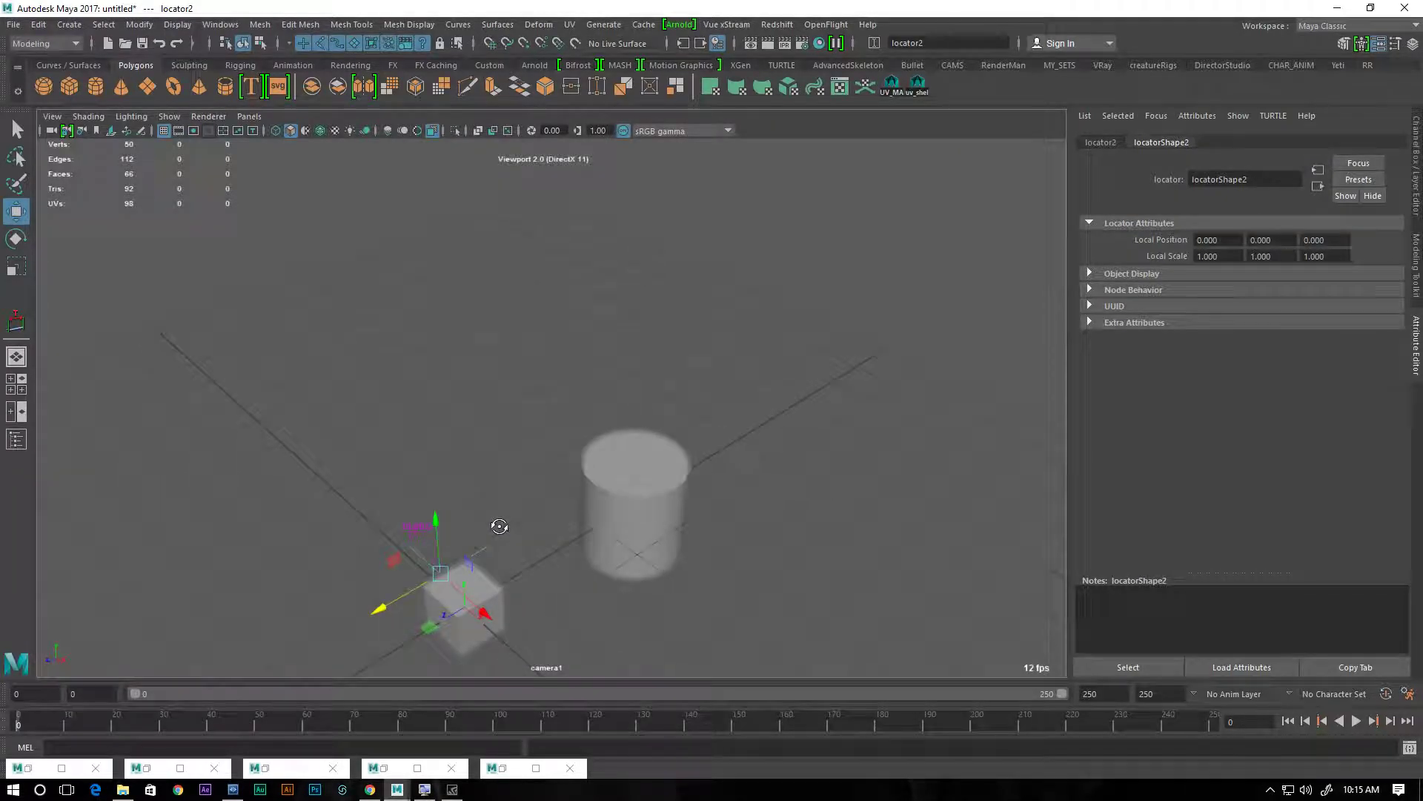
{"action": "left_click_drag", "start_coordinate": [480, 607], "coordinate": [501, 629]}
{"action": "left_click_drag", "start_coordinate": [462, 547], "coordinate": [458, 517]}
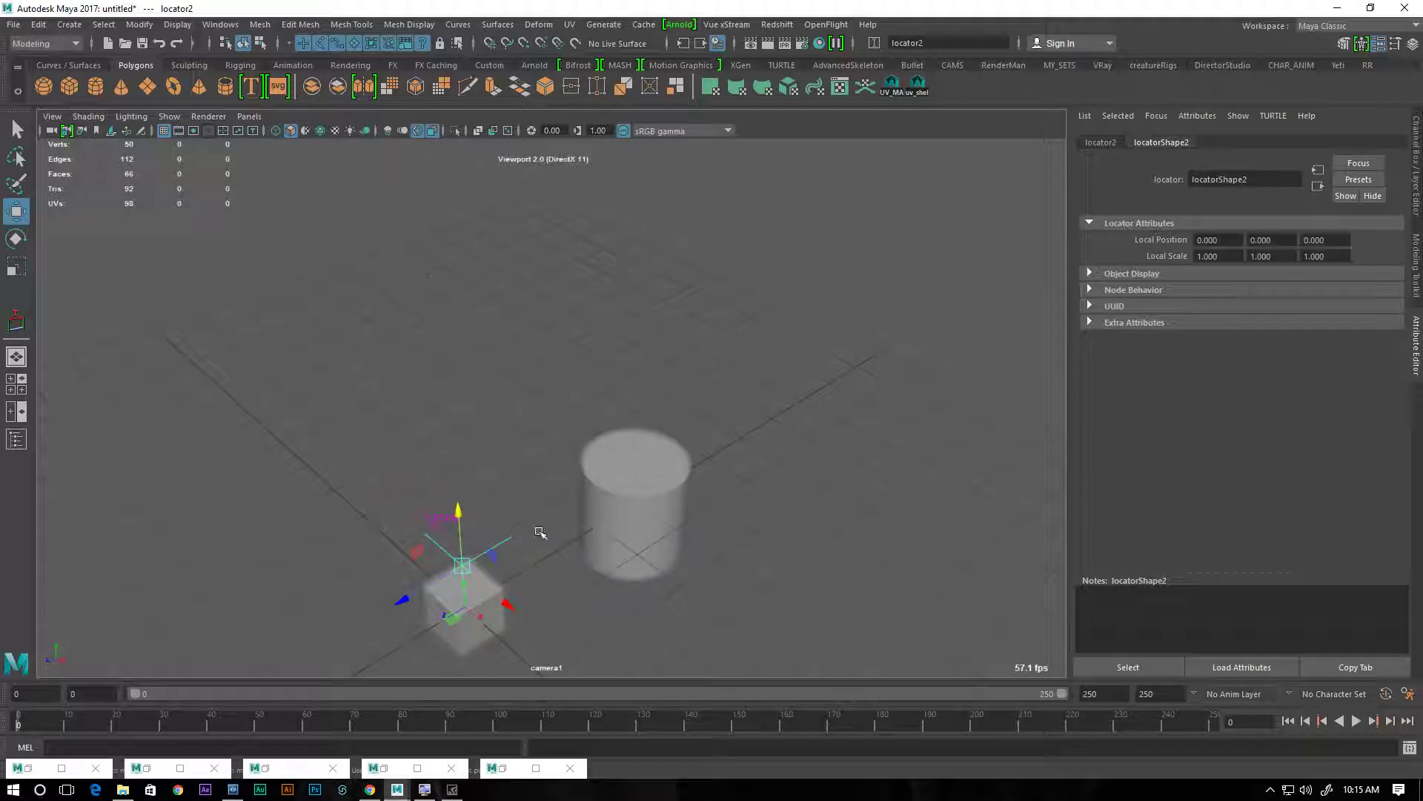
{"action": "left_click", "coordinate": [1101, 143]}
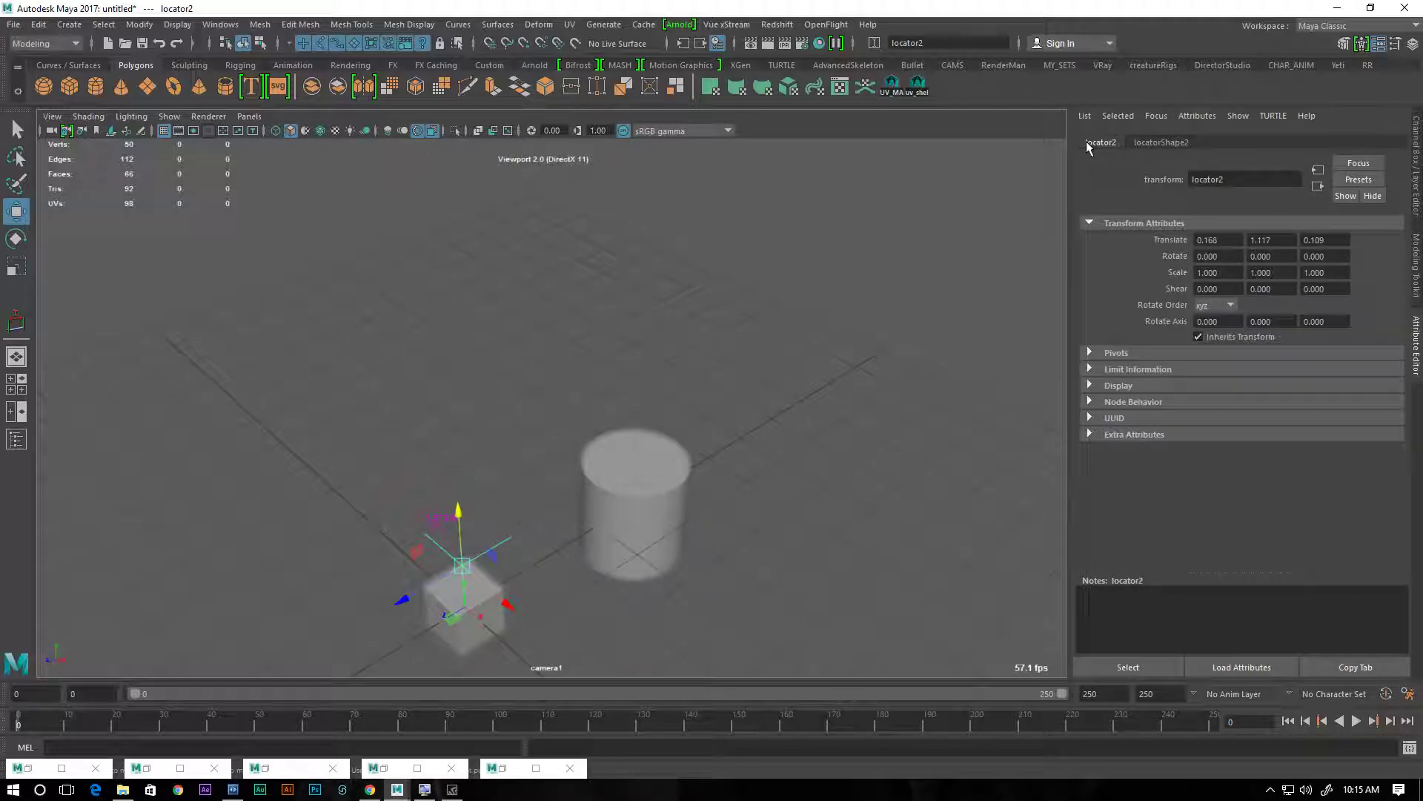
Move locator2 freely along Z and Y to about Y 0.44, Z 0.73, at the cube's upper front edge
{"action": "left_click_drag", "start_coordinate": [403, 598], "coordinate": [461, 572]}
{"action": "right_click_drag", "start_coordinate": [461, 572], "coordinate": [643, 564], "text": "alt"}
{"action": "middle_click_drag", "start_coordinate": [644, 564], "coordinate": [591, 381], "text": "alt"}
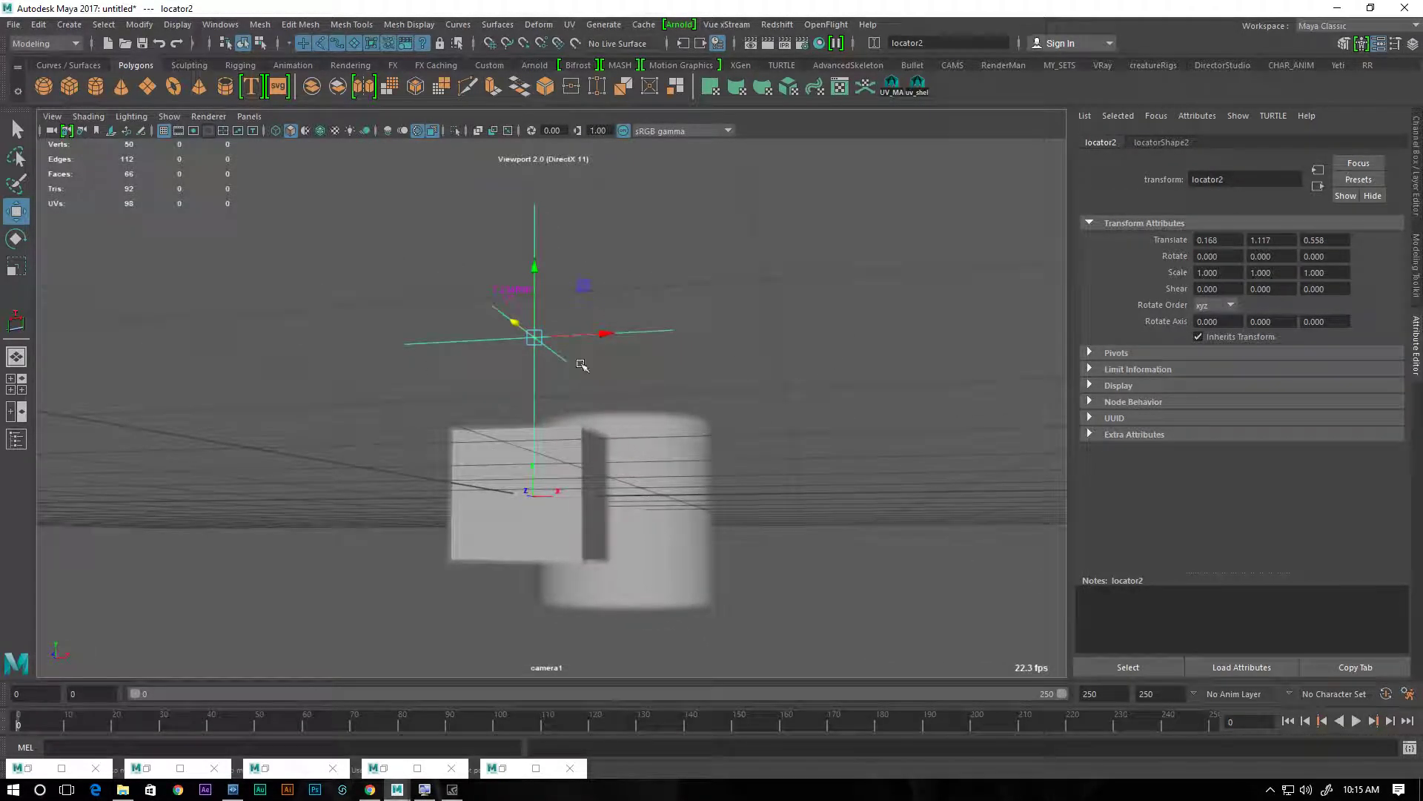
{"action": "left_click_drag", "start_coordinate": [536, 271], "coordinate": [565, 359]}
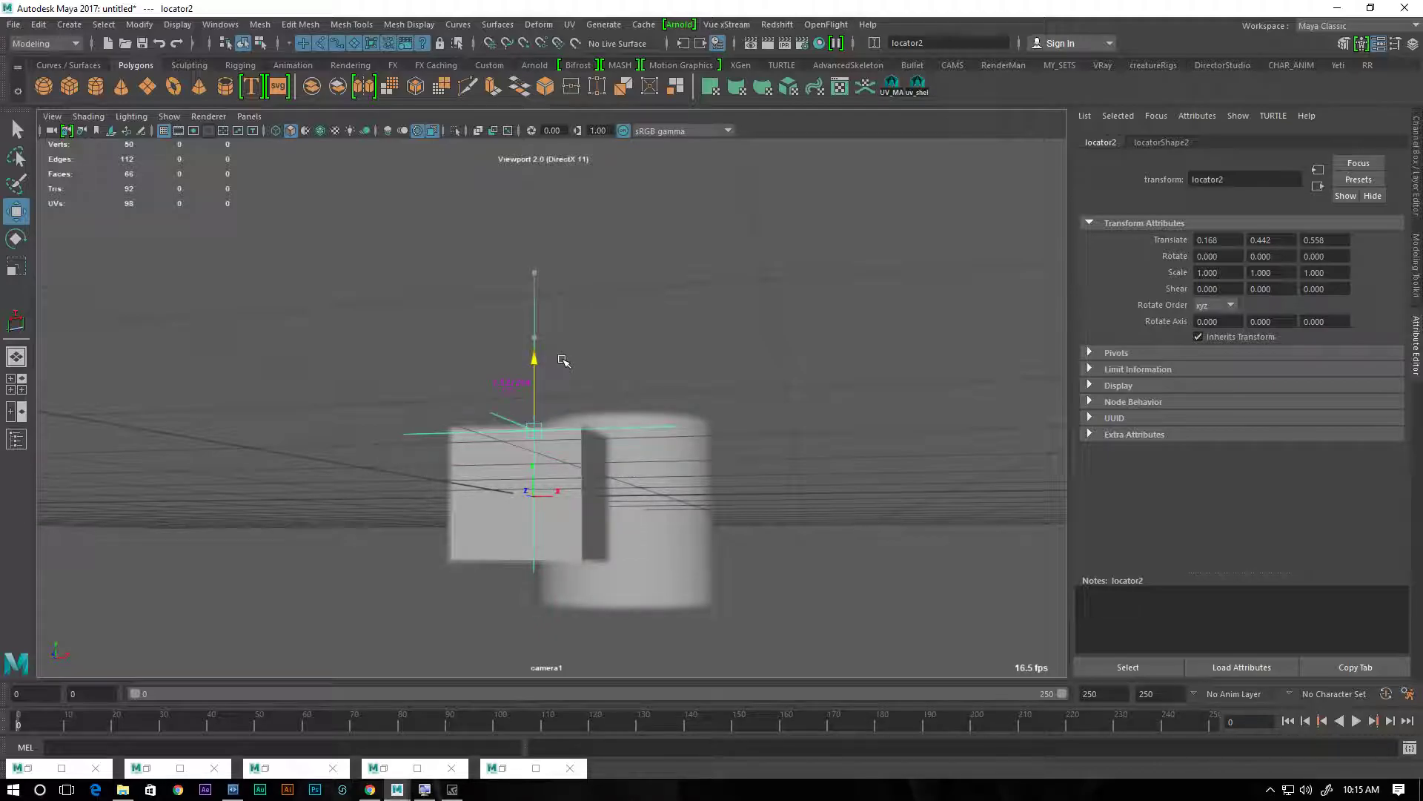
{"action": "mouse_move", "coordinate": [516, 423]}
{"action": "left_mouse_down"}
{"action": "mouse_move", "coordinate": [491, 414]}
{"action": "mouse_move", "coordinate": [501, 420]}
{"action": "left_mouse_up"}
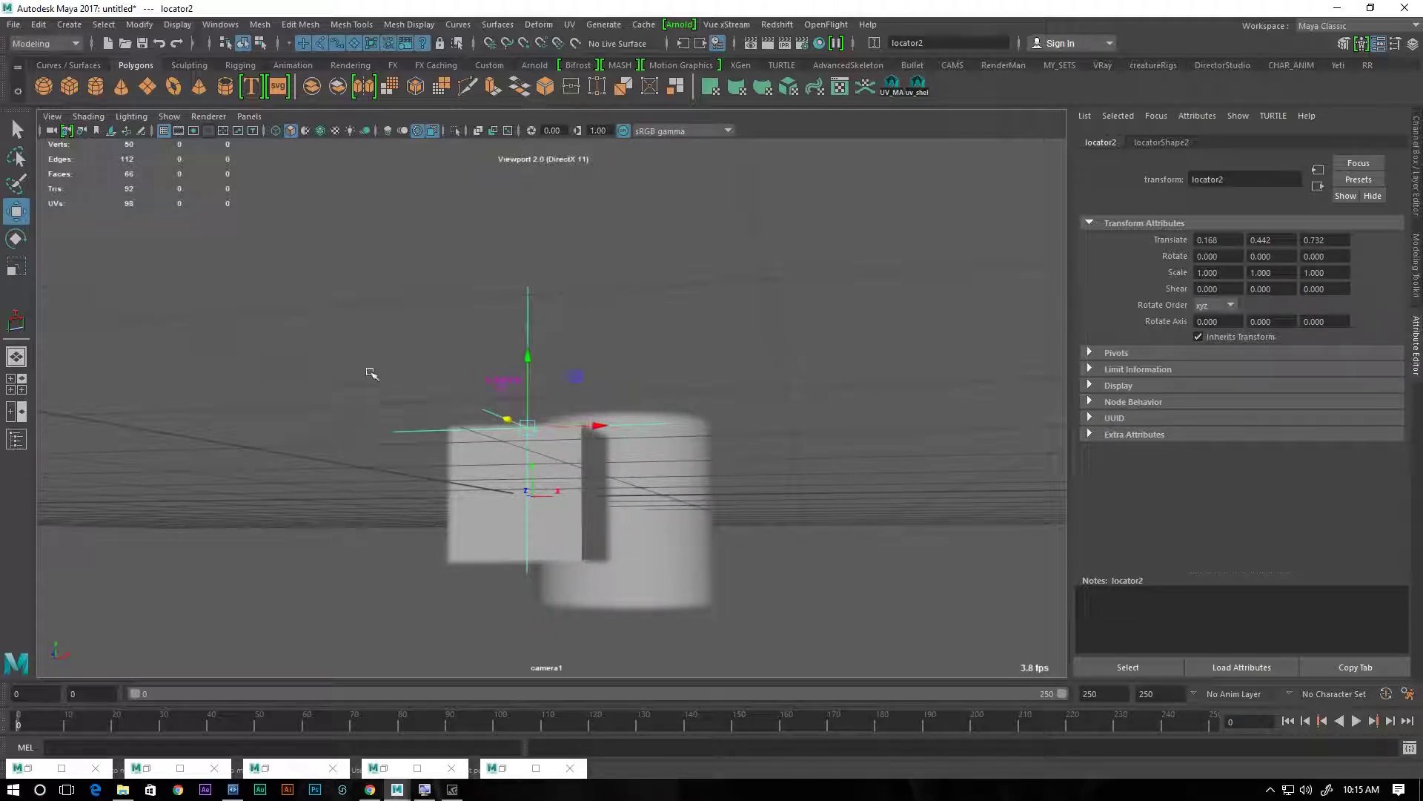
Set camera1's Focus Region Scale to 6, move locator2 along Z to about 0.91, and show the camera's depth-of-field attributes again
{"action": "left_click", "coordinate": [52, 131]}
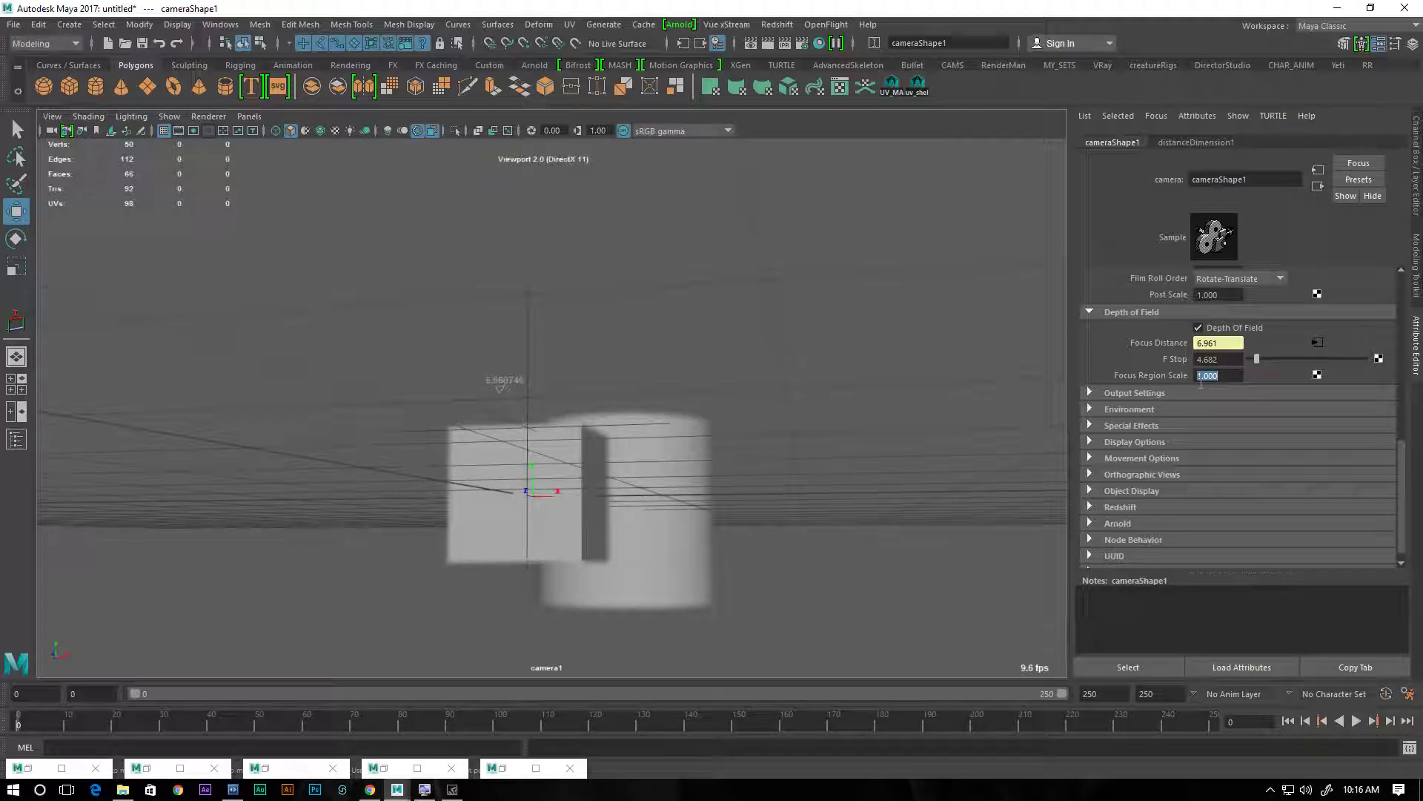
{"action": "key", "text": "Return"}
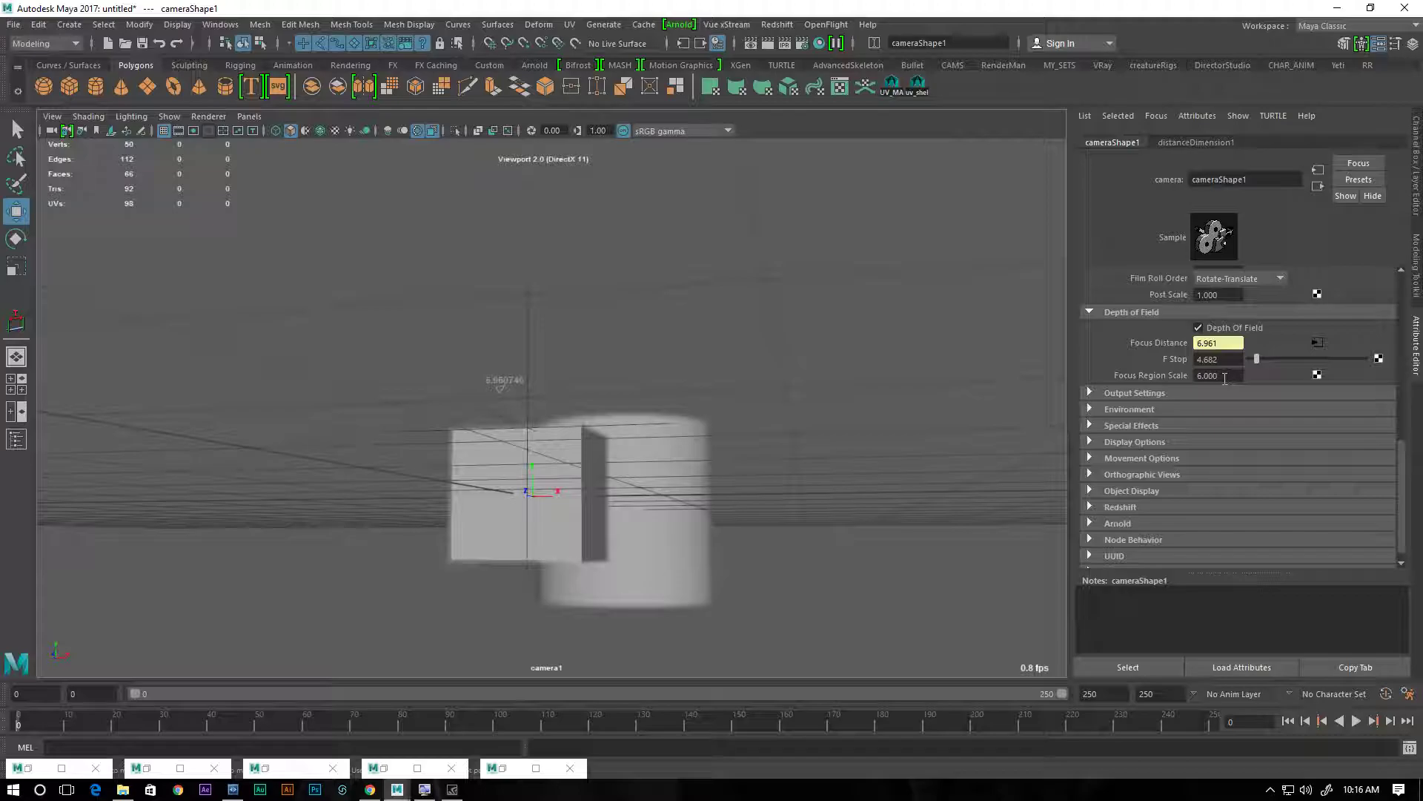
{"action": "left_click", "coordinate": [527, 328]}
{"action": "mouse_move", "coordinate": [510, 420]}
{"action": "left_mouse_down"}
{"action": "mouse_move", "coordinate": [665, 460]}
{"action": "mouse_move", "coordinate": [511, 438]}
{"action": "left_mouse_up"}
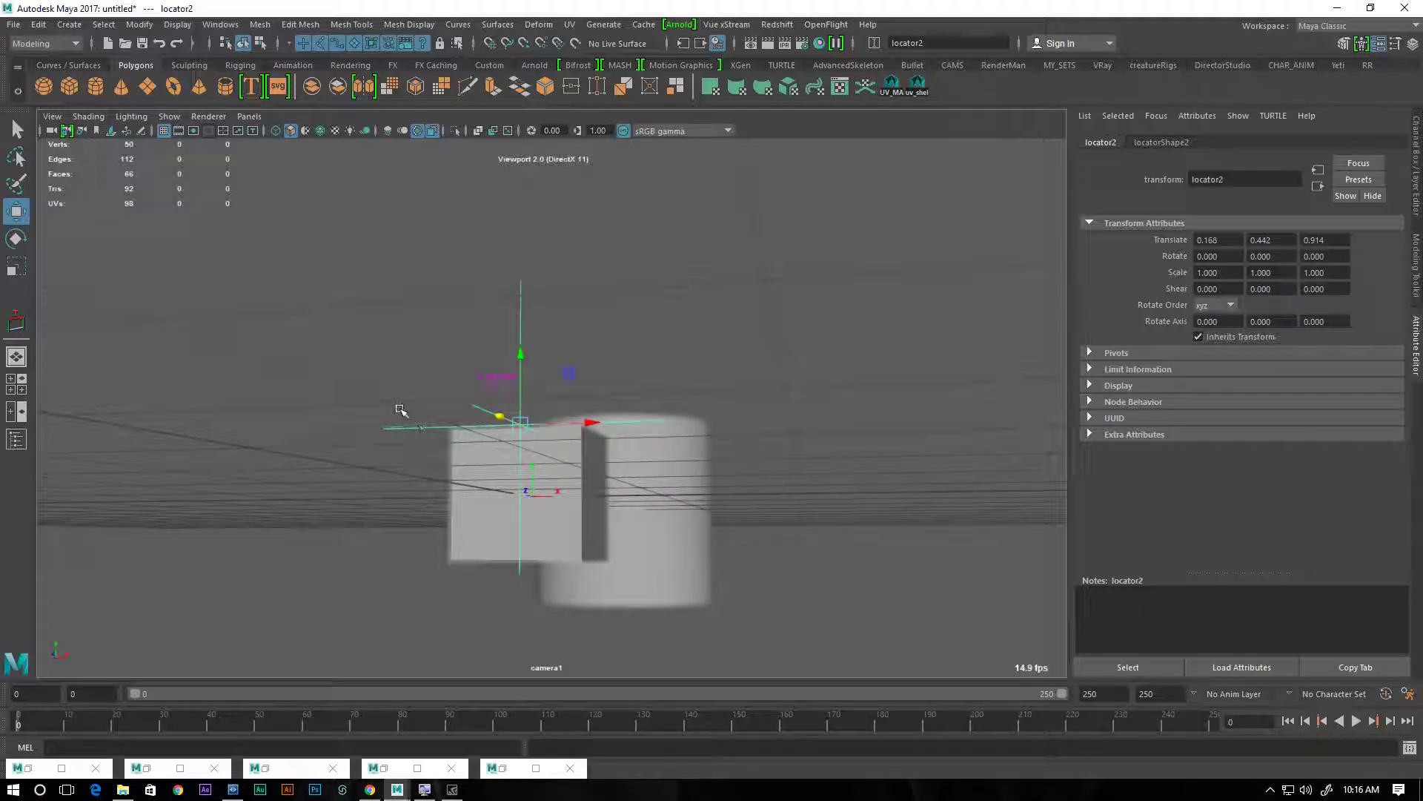
{"action": "left_click", "coordinate": [52, 130]}
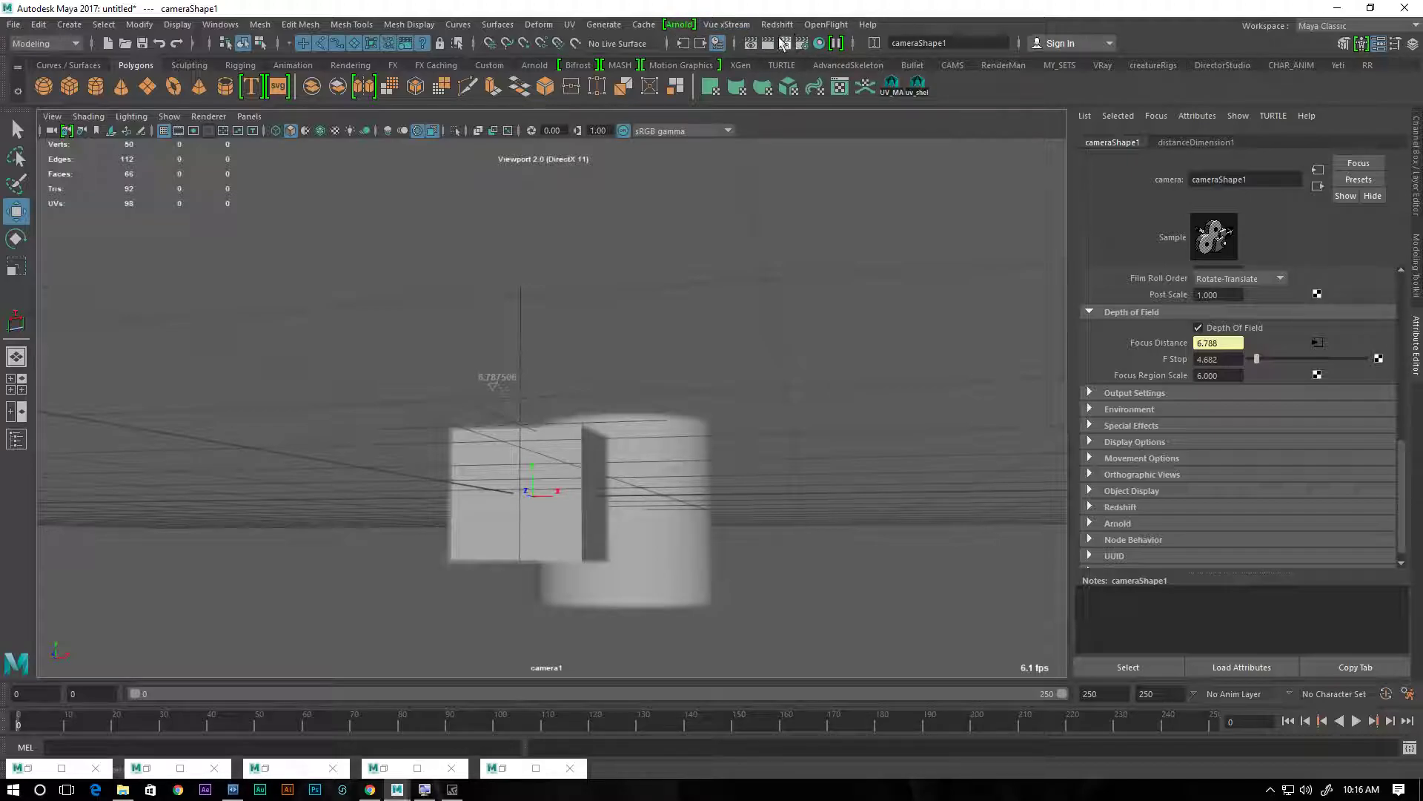
Add a Redshift Dome Light to the scene
{"action": "left_click", "coordinate": [777, 24]}
{"action": "mouse_move", "coordinate": [852, 81]}
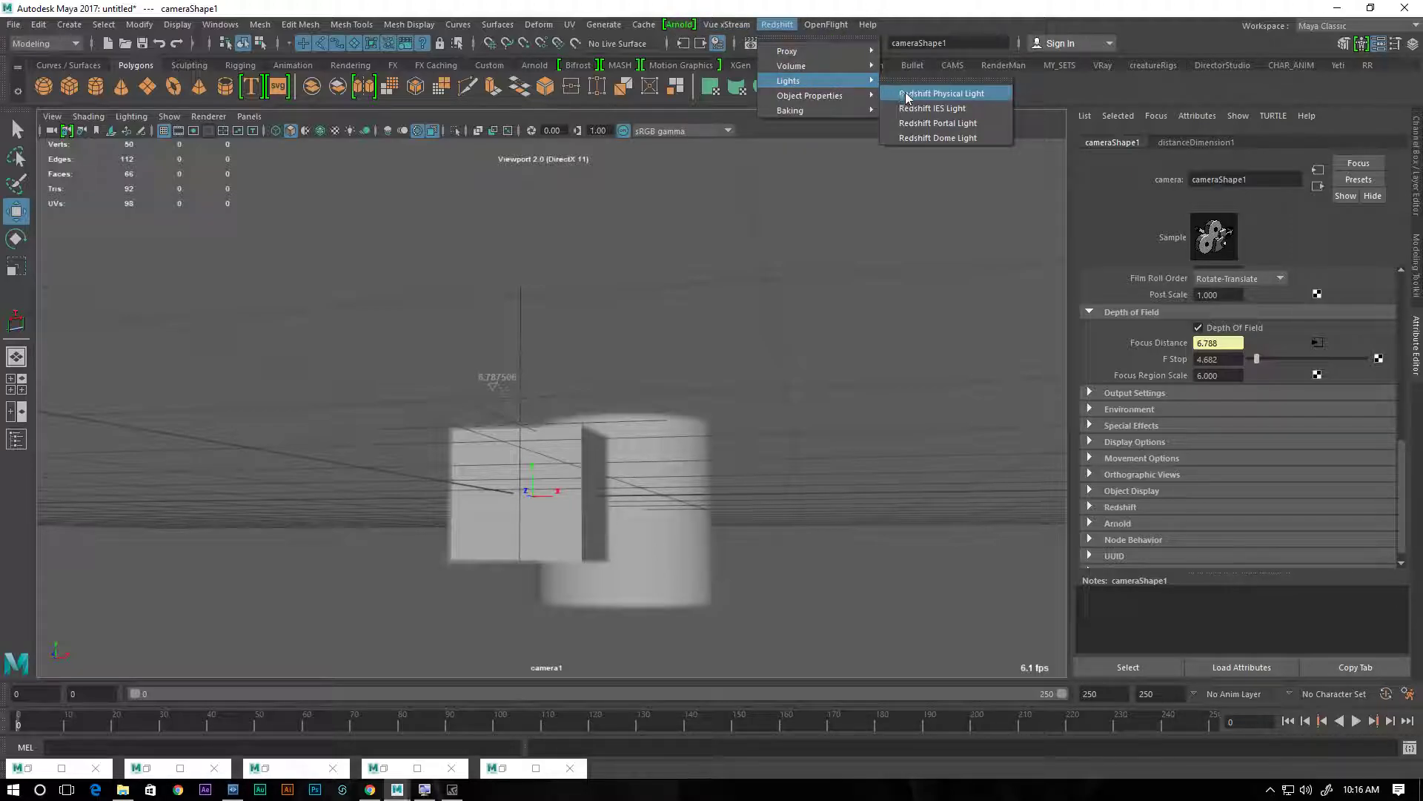
{"action": "left_click", "coordinate": [932, 137]}
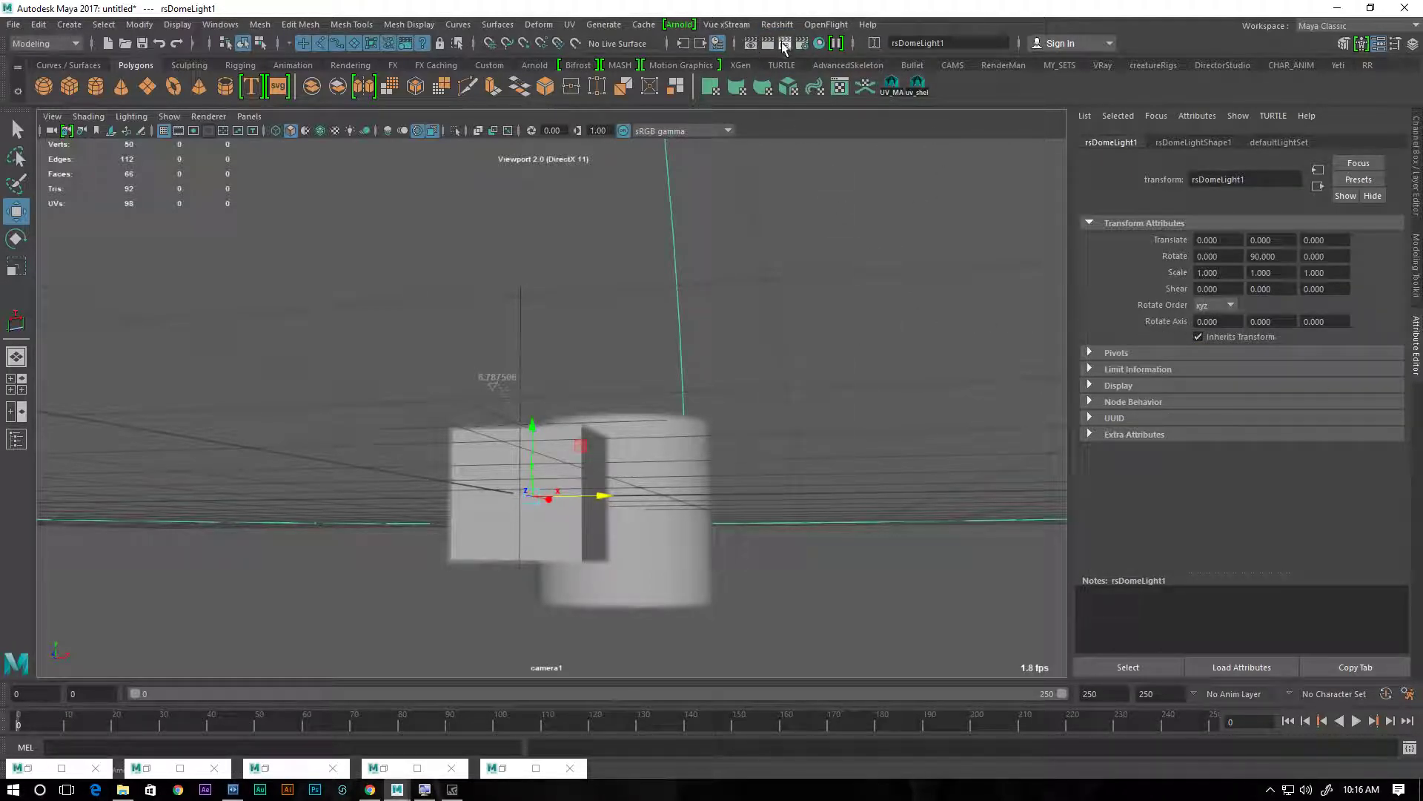
Set the scene's renderer to Redshift in the render settings and start an IPR render of the camera1 view
{"action": "left_click", "coordinate": [289, 240]}
{"action": "left_click", "coordinate": [298, 307]}
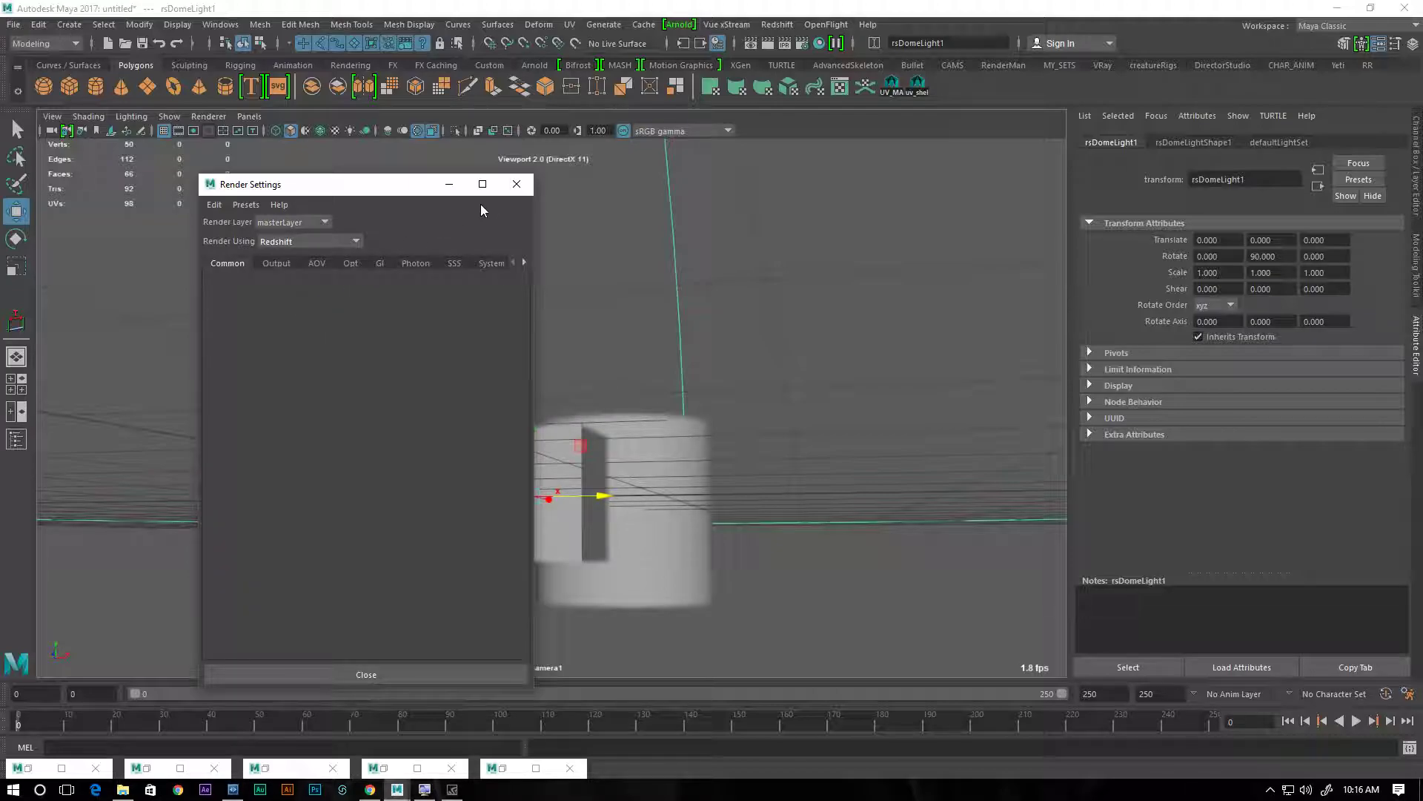
{"action": "left_click", "coordinate": [516, 184]}
{"action": "left_click", "coordinate": [784, 42]}
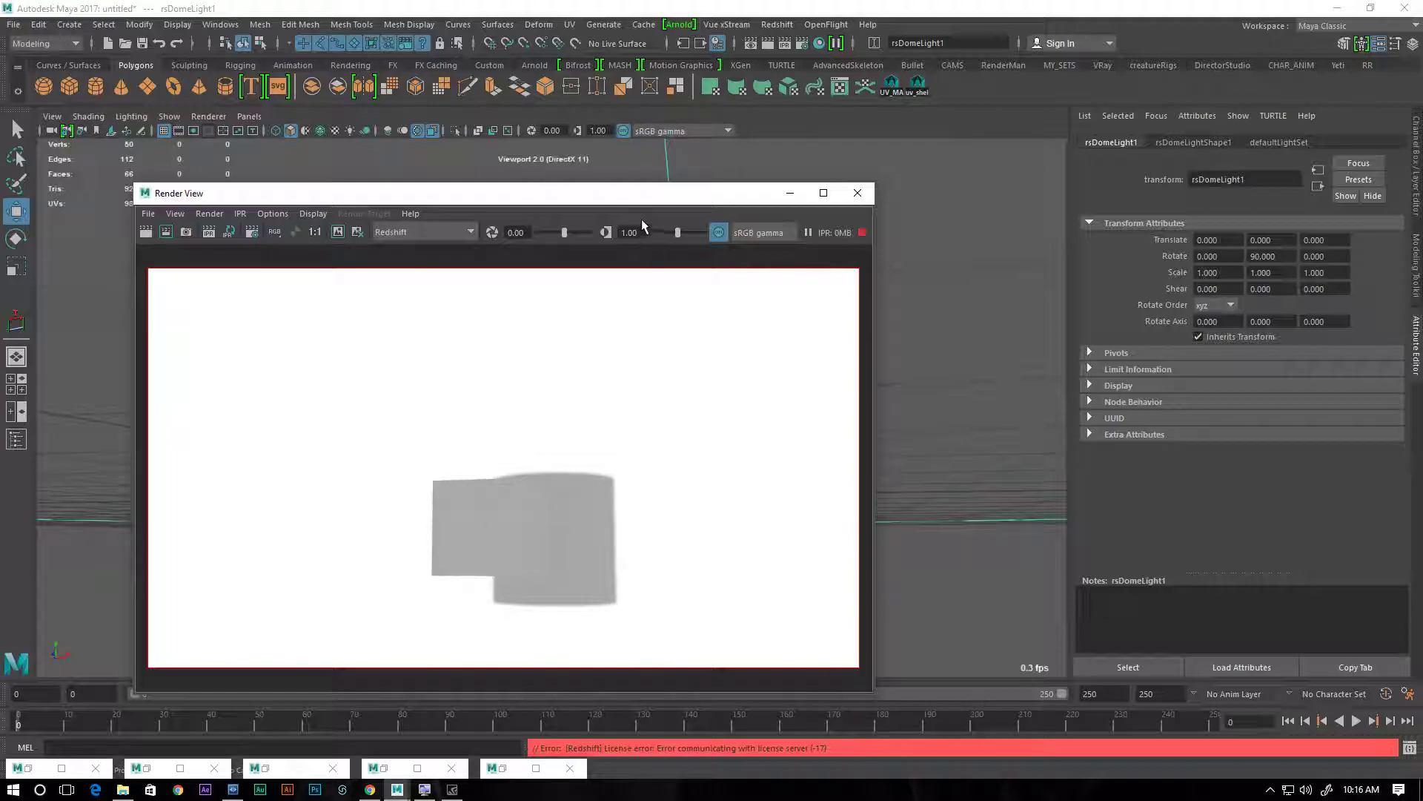
Place the Render View beside the cube and cylinder and reframe camera1 closer so the cube's side and the cylinder stand apart
{"action": "left_click_drag", "start_coordinate": [649, 193], "coordinate": [1187, 227]}
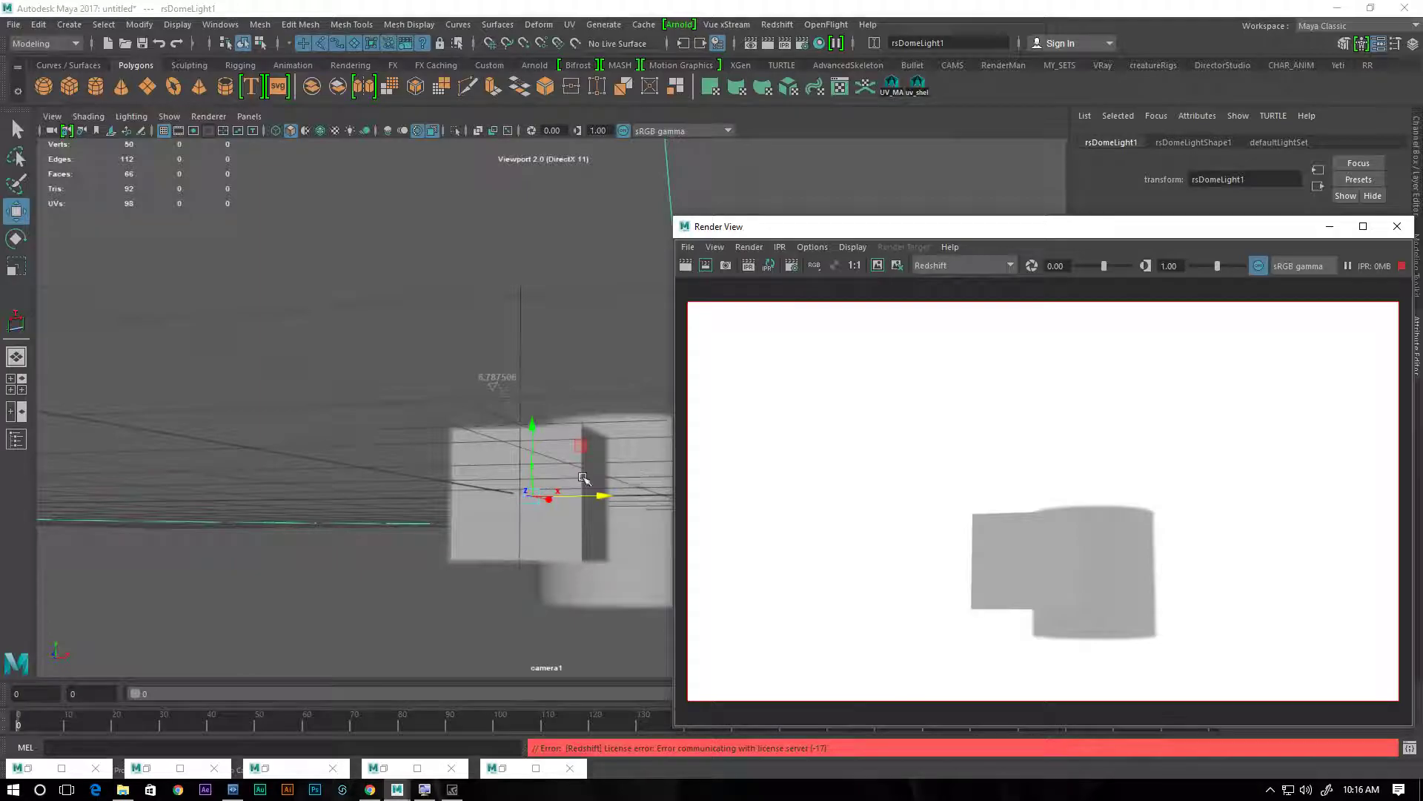
{"action": "mouse_move", "coordinate": [572, 510]}
{"action": "left_mouse_down", "text": "alt"}
{"action": "mouse_move", "coordinate": [554, 518]}
{"action": "mouse_move", "coordinate": [570, 522]}
{"action": "left_mouse_up", "text": "alt"}
{"action": "right_click_drag", "start_coordinate": [570, 522], "coordinate": [624, 525], "text": "alt"}
{"action": "left_click_drag", "start_coordinate": [624, 525], "coordinate": [540, 483], "text": "alt"}
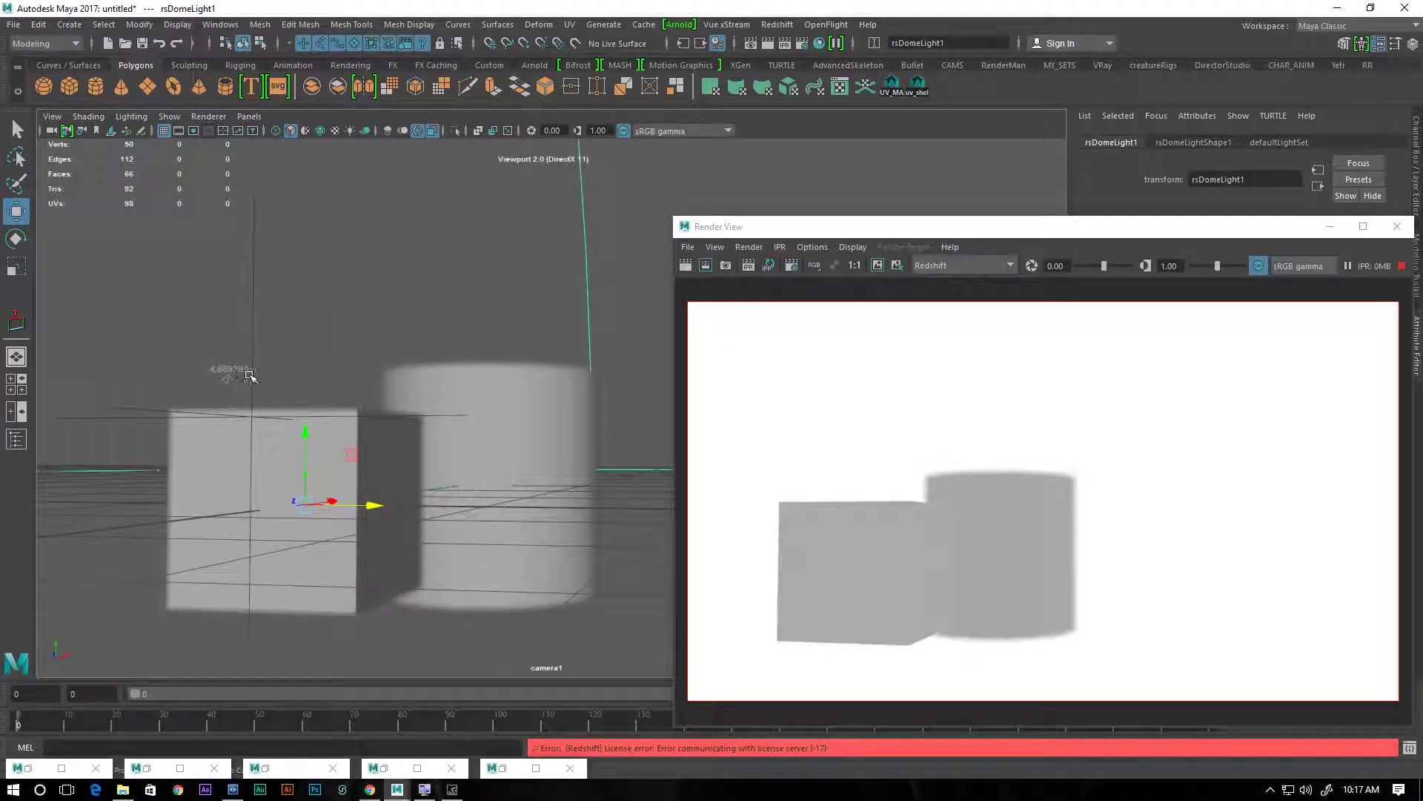
Move locator2 back and forth along Z between the cube's front and the cylinder to test the focus, ending at the cylinder
{"action": "left_click", "coordinate": [254, 340]}
{"action": "left_click_drag", "start_coordinate": [220, 415], "coordinate": [245, 416]}
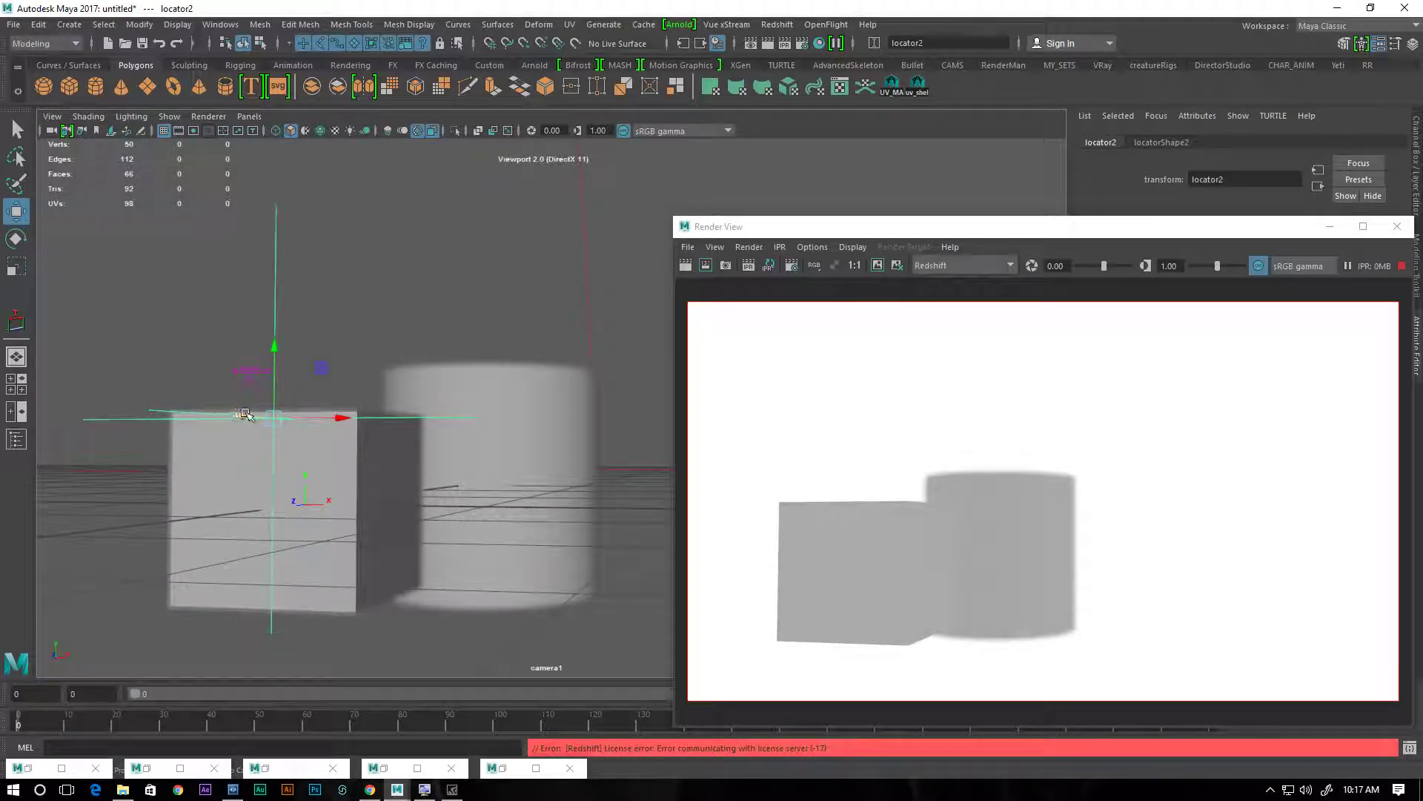
{"action": "left_click_drag", "start_coordinate": [244, 414], "coordinate": [468, 413]}
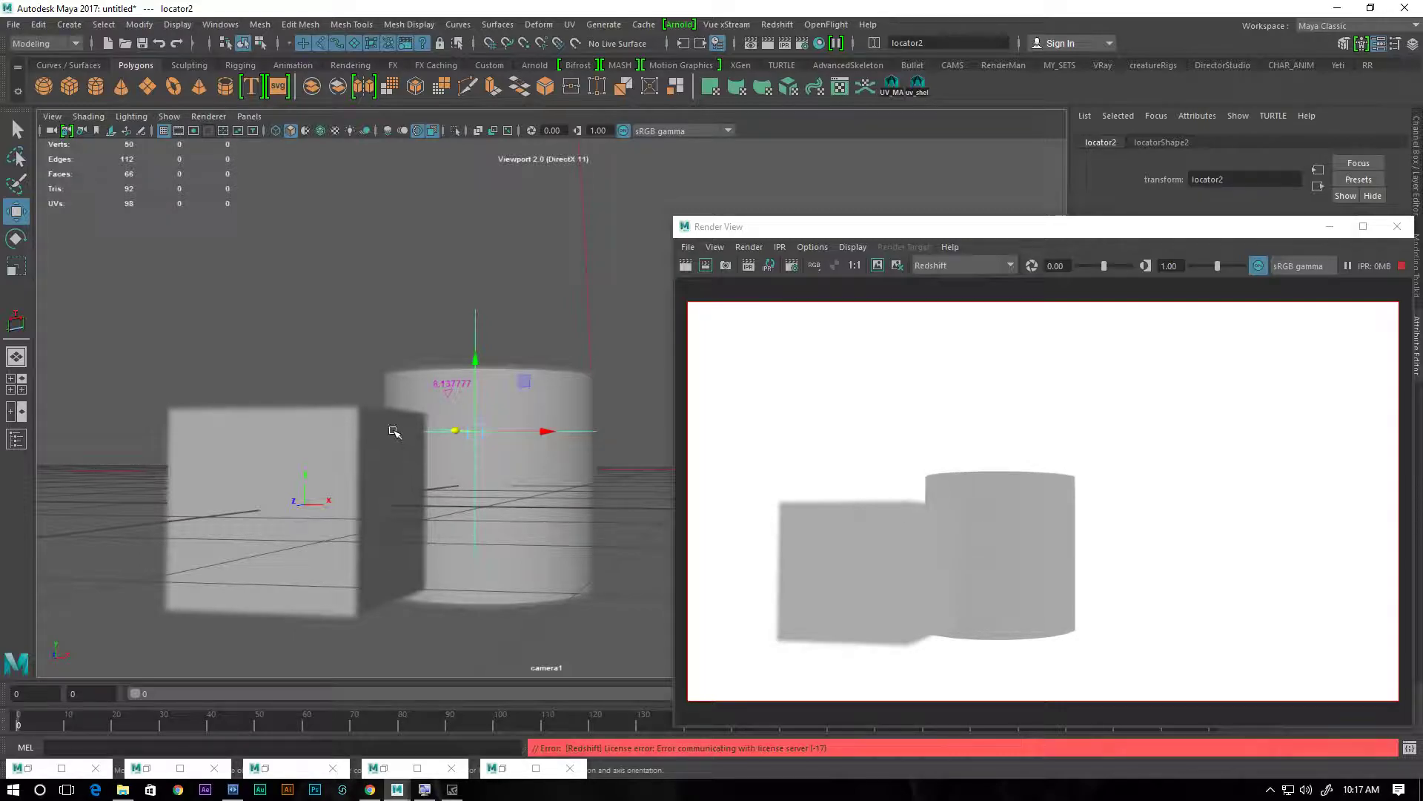
{"action": "left_click_drag", "start_coordinate": [456, 431], "coordinate": [135, 446]}
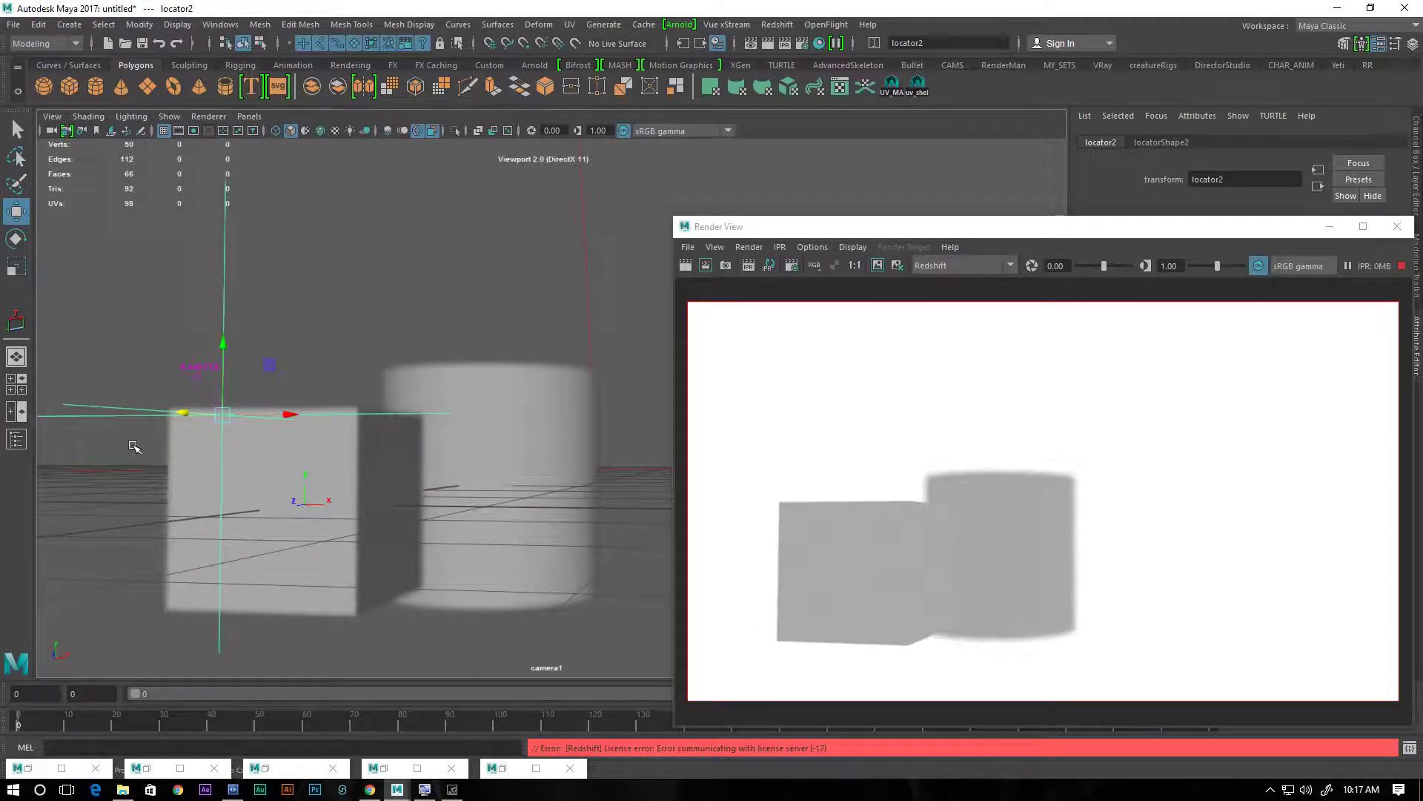
{"action": "left_click_drag", "start_coordinate": [183, 413], "coordinate": [420, 429]}
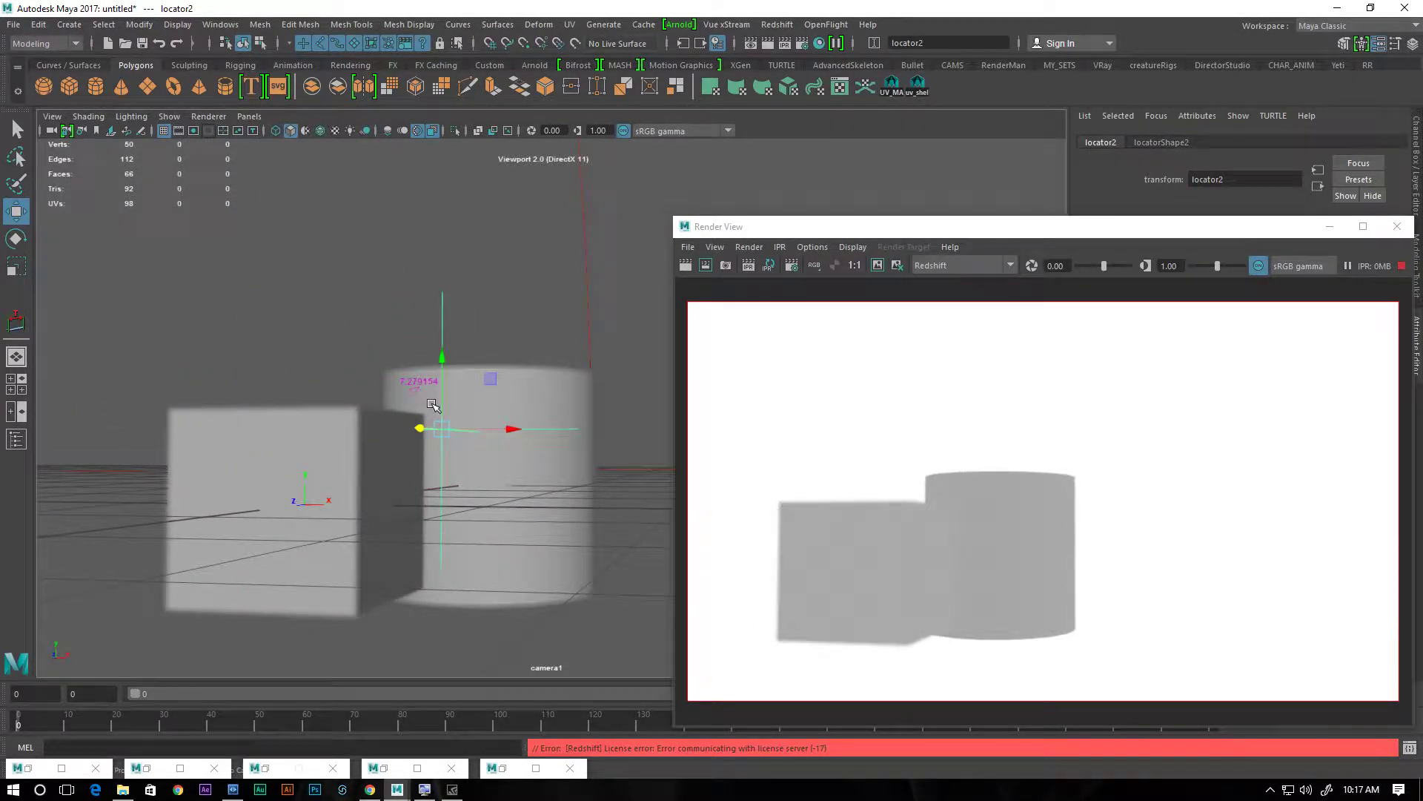